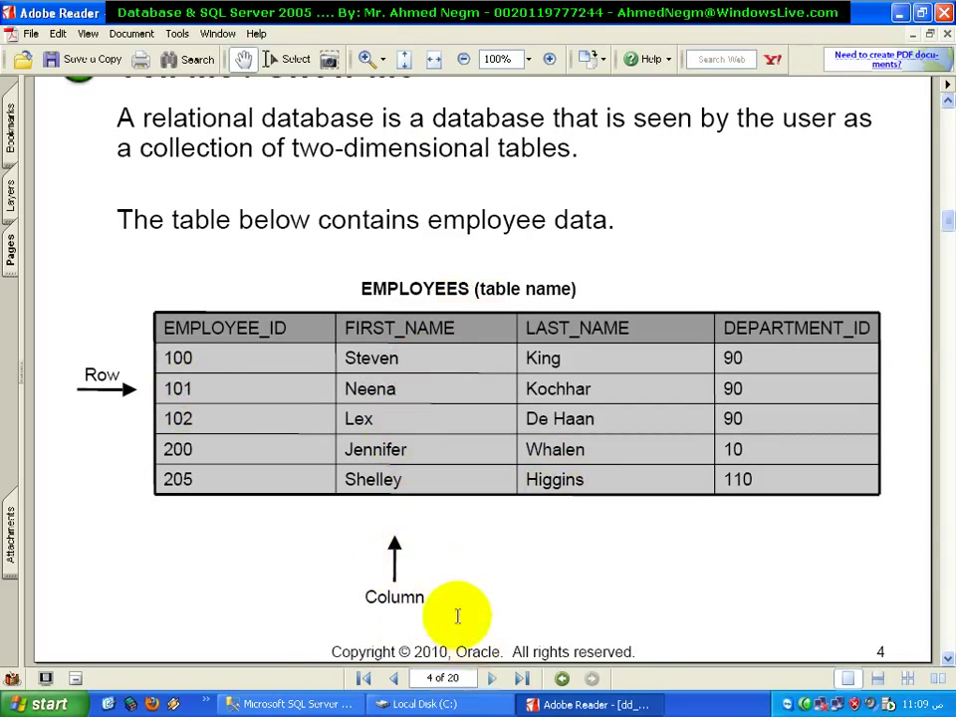
In SSMS, enter StudentID as the first column name and accept nchar(10)
click(281, 705)
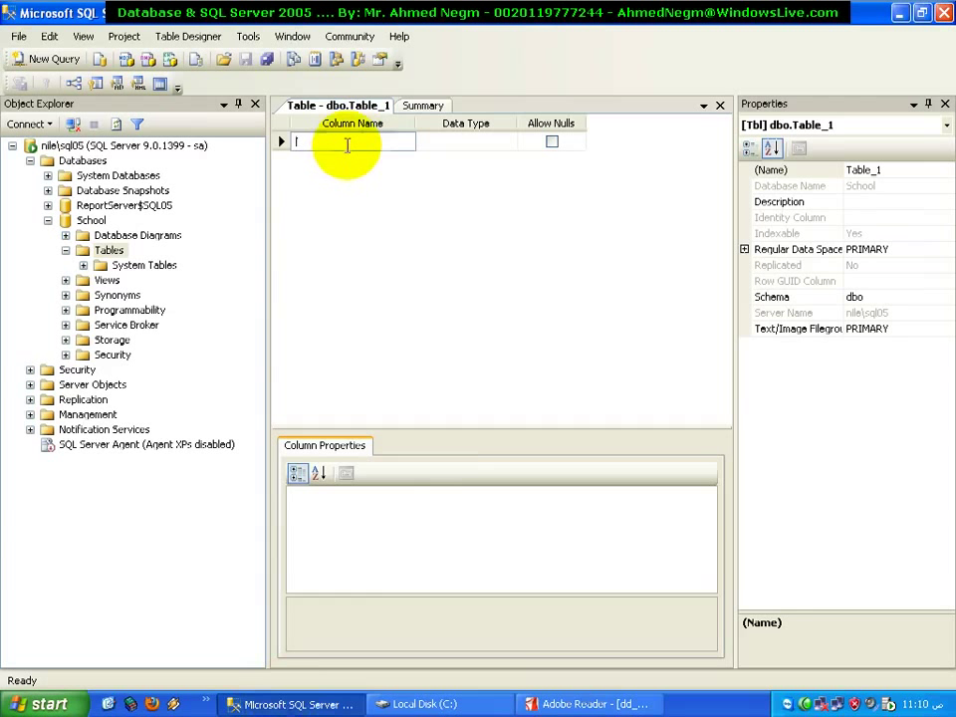
text(S)
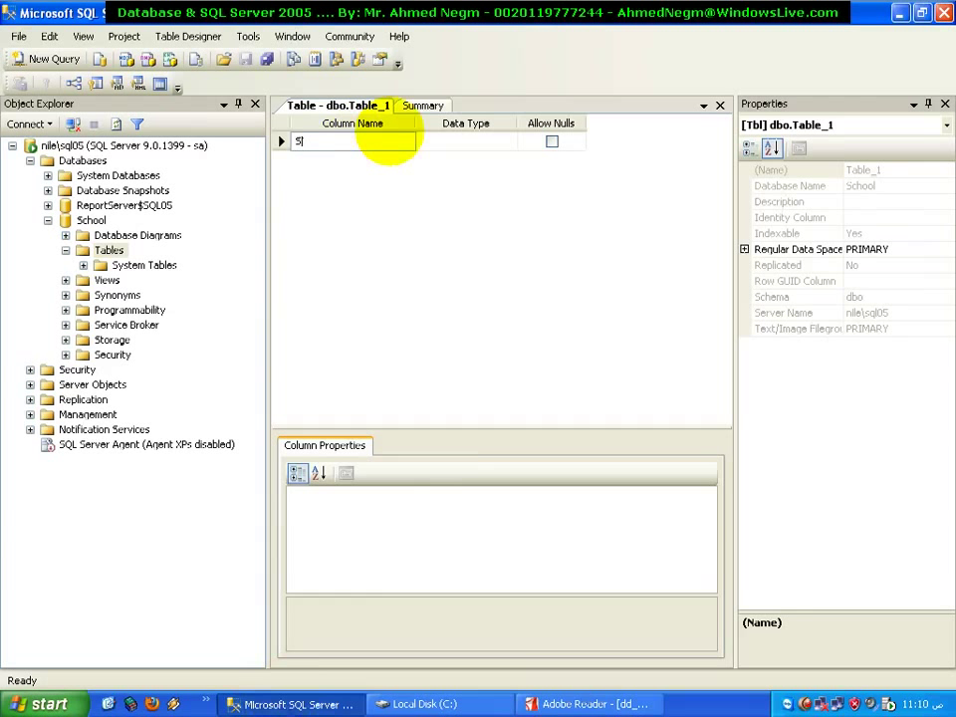
text(tudentID)
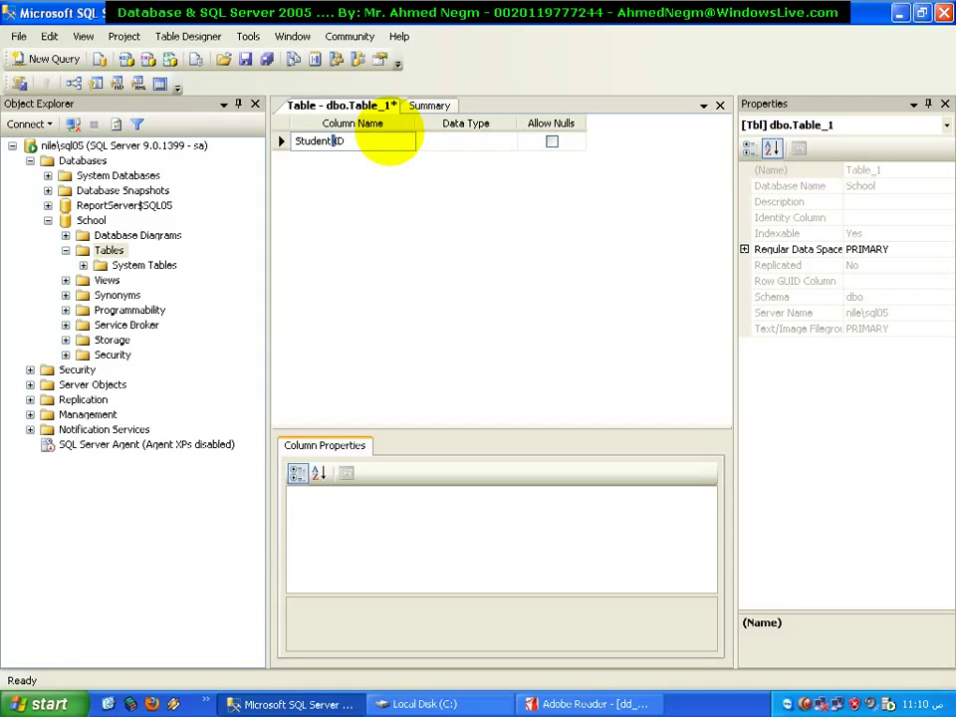
key(BackSpace)
text(~)
key(Tab)
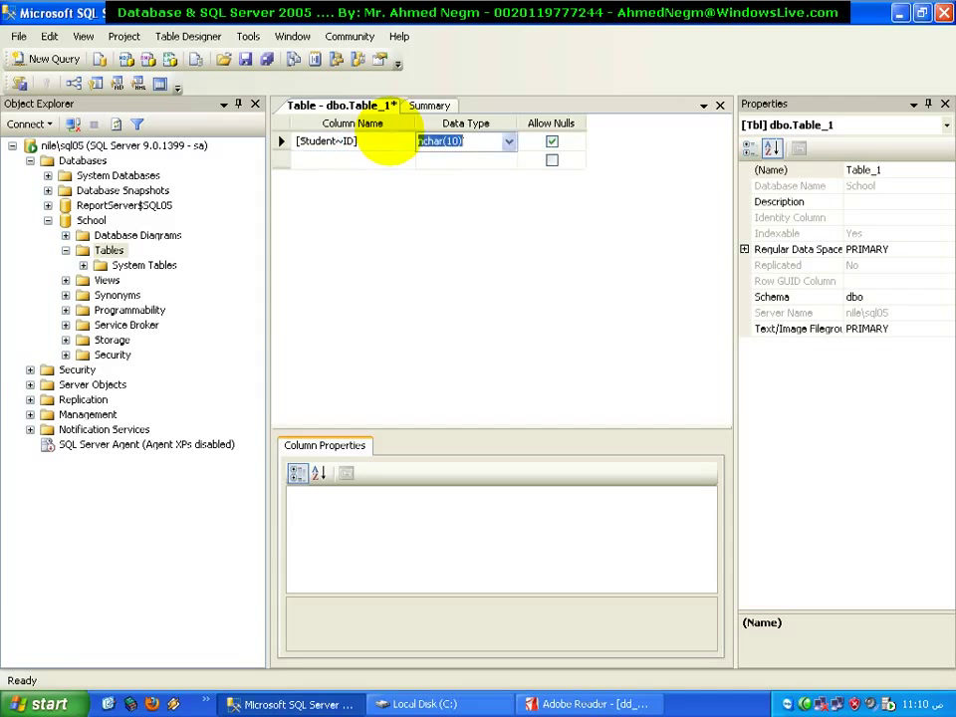
key(Tab)
key(Tab)
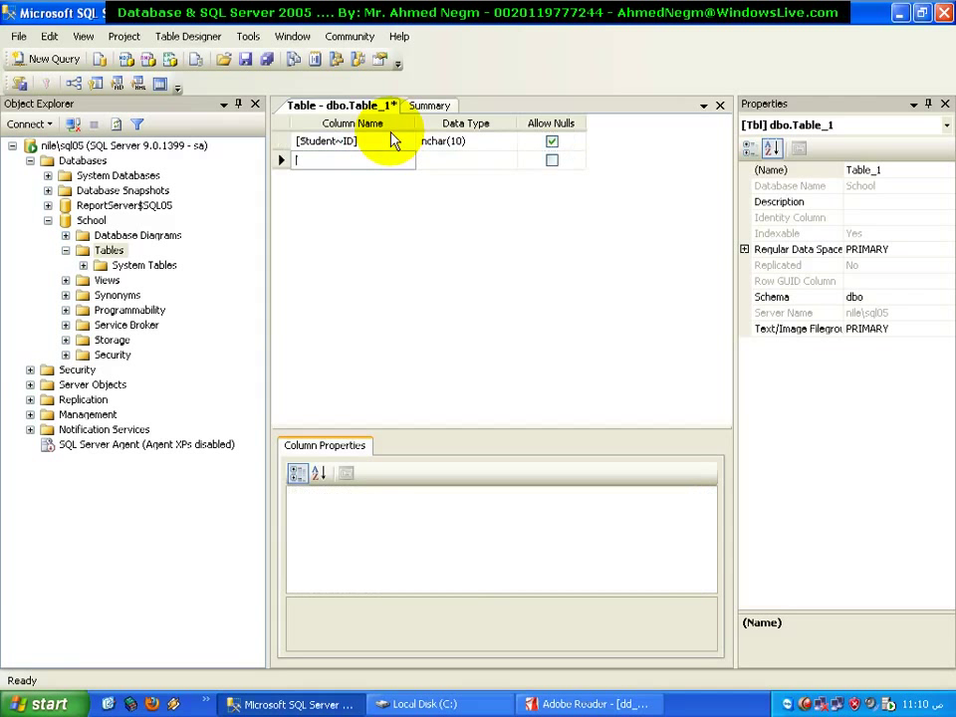
Remove the brackets and tilde so the first column name reads exactly StudentID
click(371, 140)
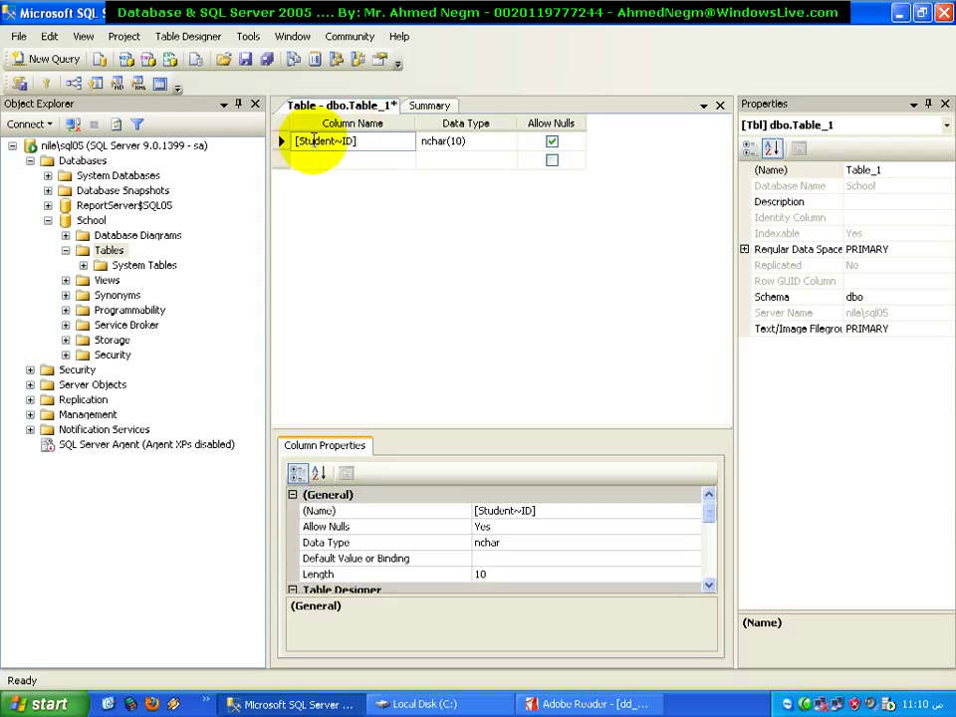
key(BackSpace)
key(Home)
key(Delete)
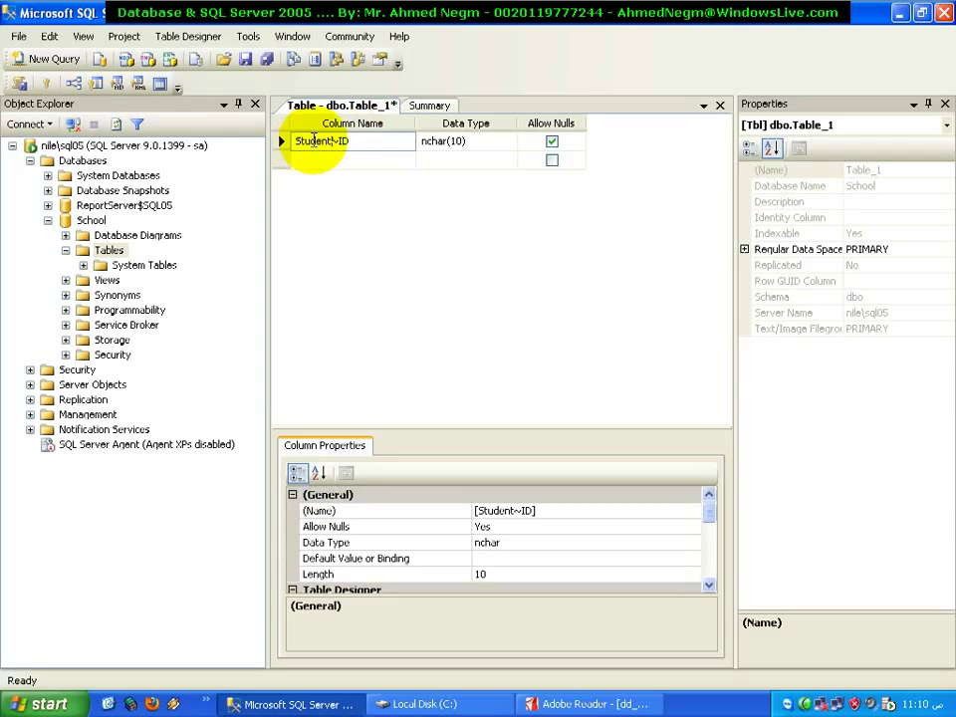
key(Delete)
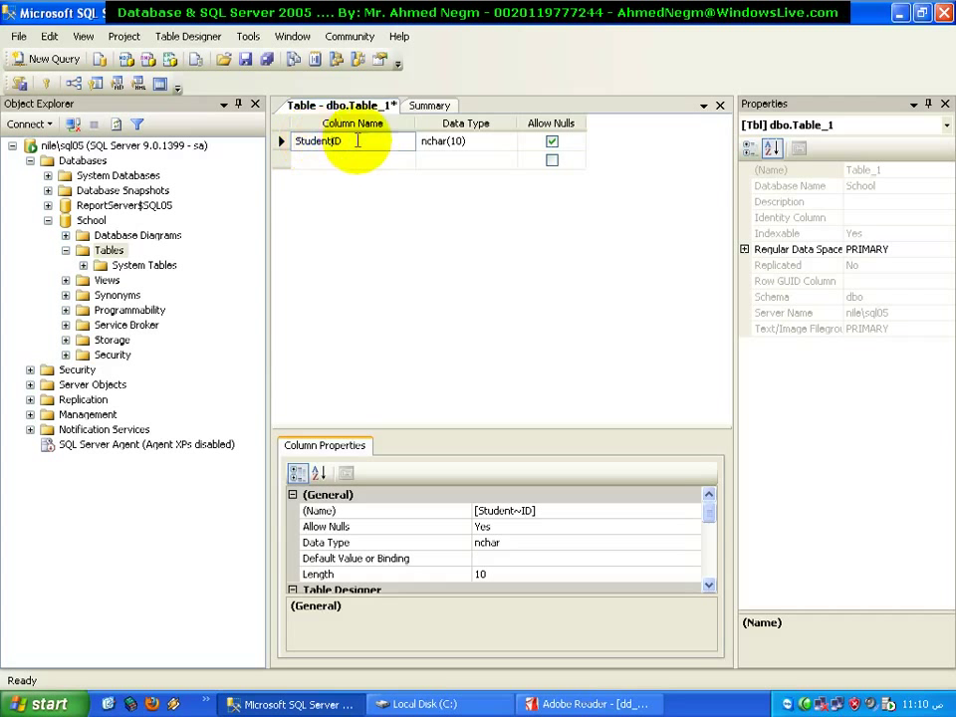
double_click(347, 141)
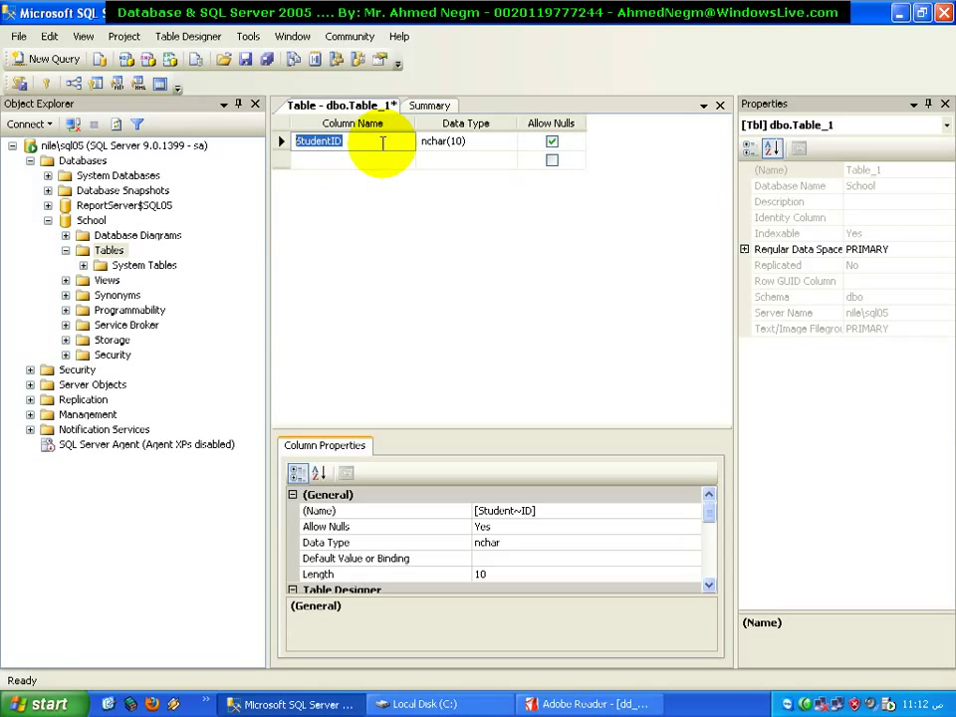
Drop down StudentID's Data Type list and scroll through the types to int
click(474, 148)
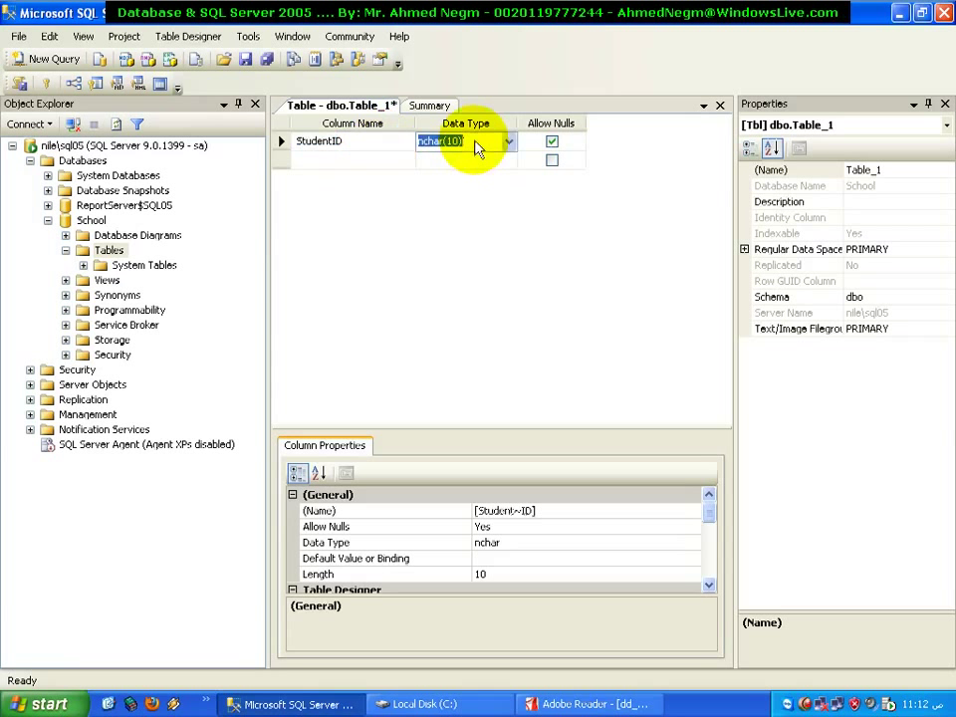
click(509, 142)
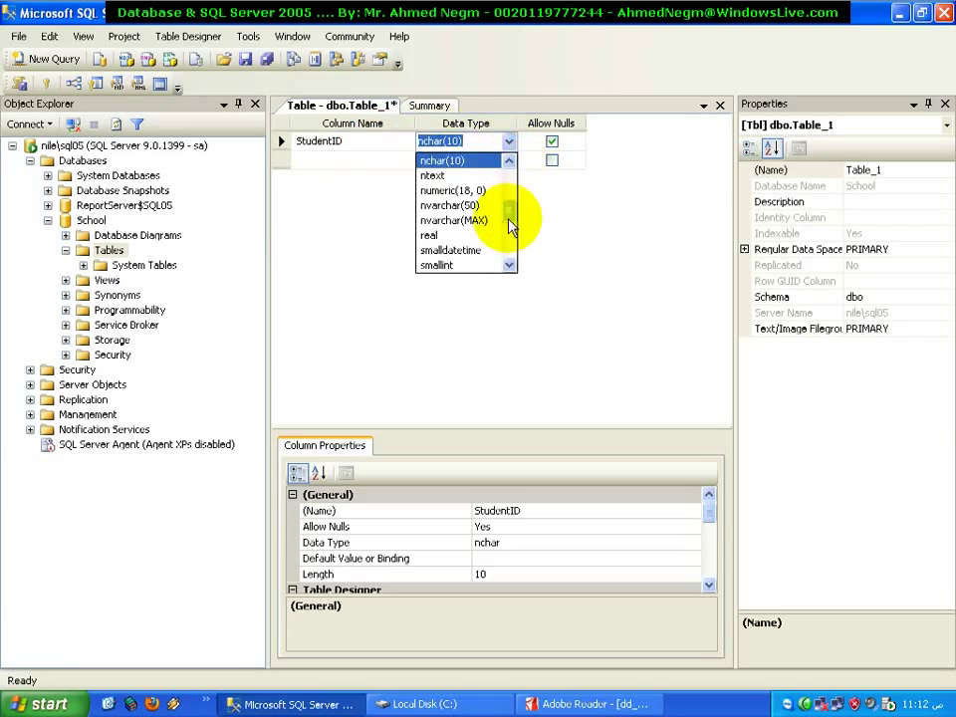
drag(514, 220, 512, 175)
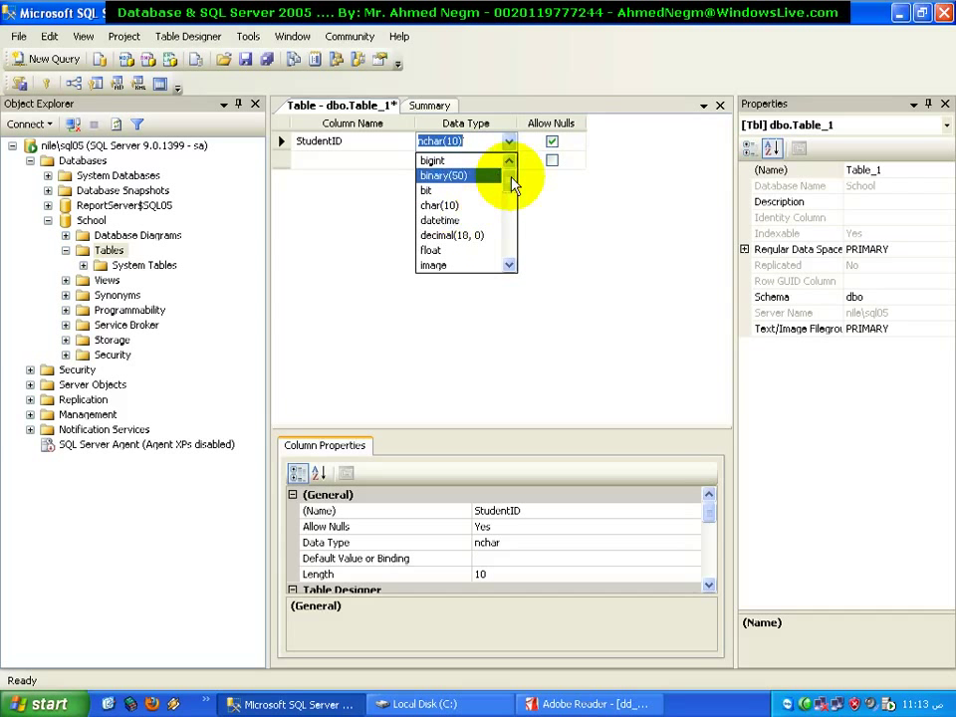
drag(513, 176, 511, 192)
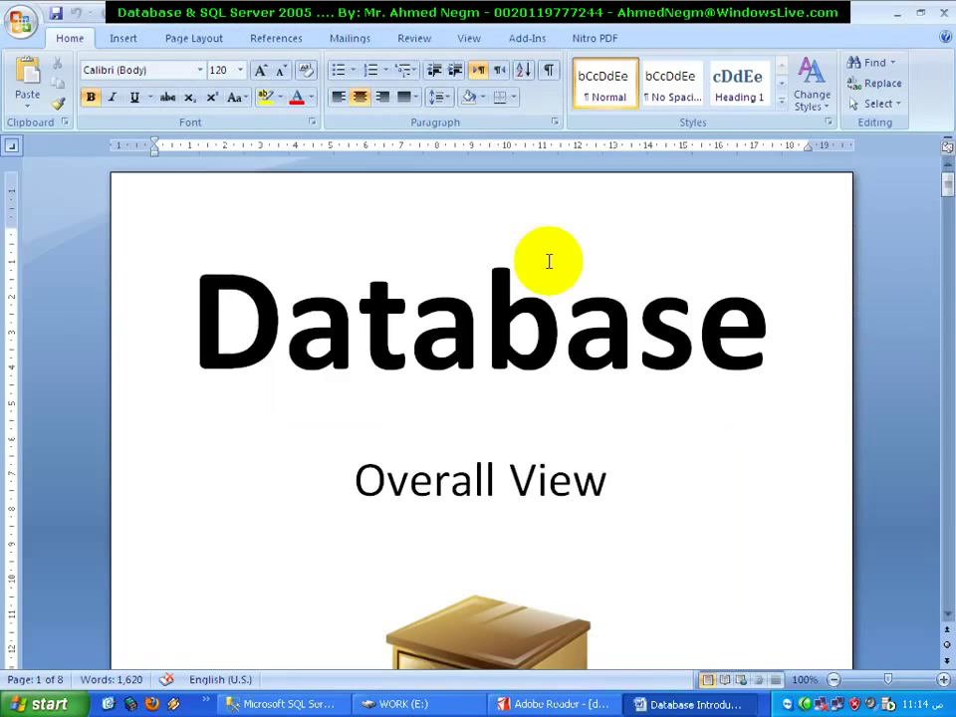
Scroll Word to page 7's data types table and highlight the BigInt and Int ranges
scroll(548, 260, down, 15)
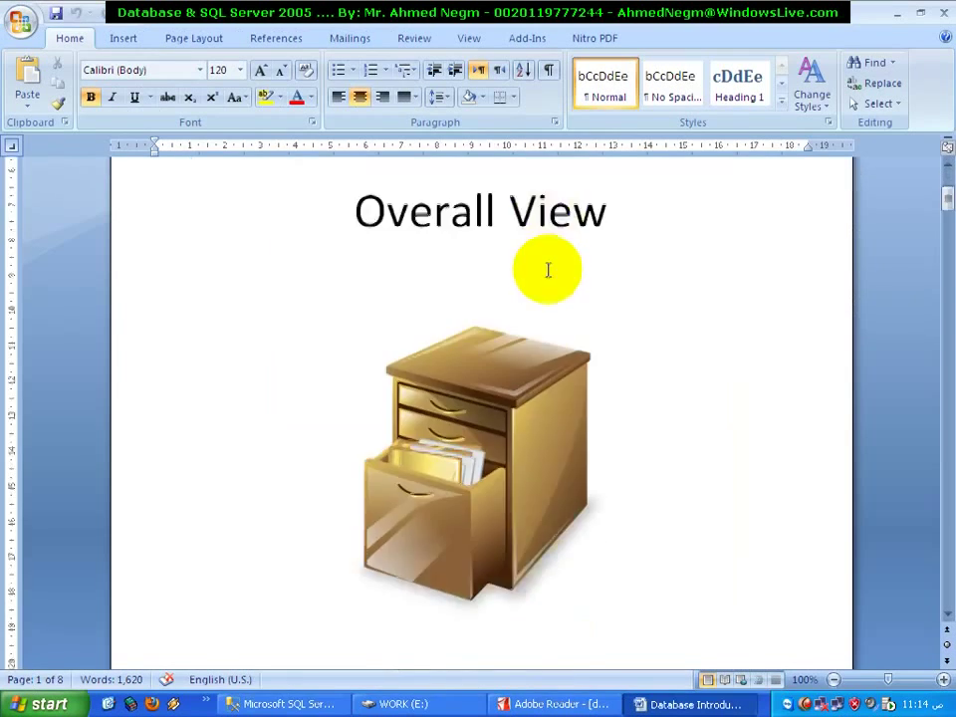
scroll(678, 474, down, 20)
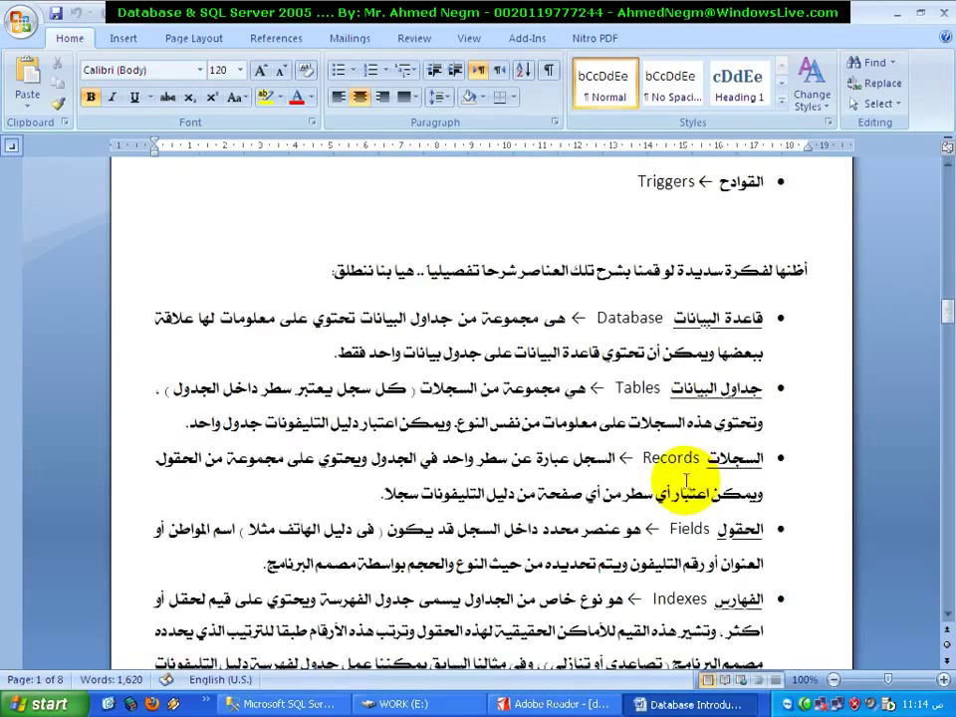
scroll(685, 481, down, 15)
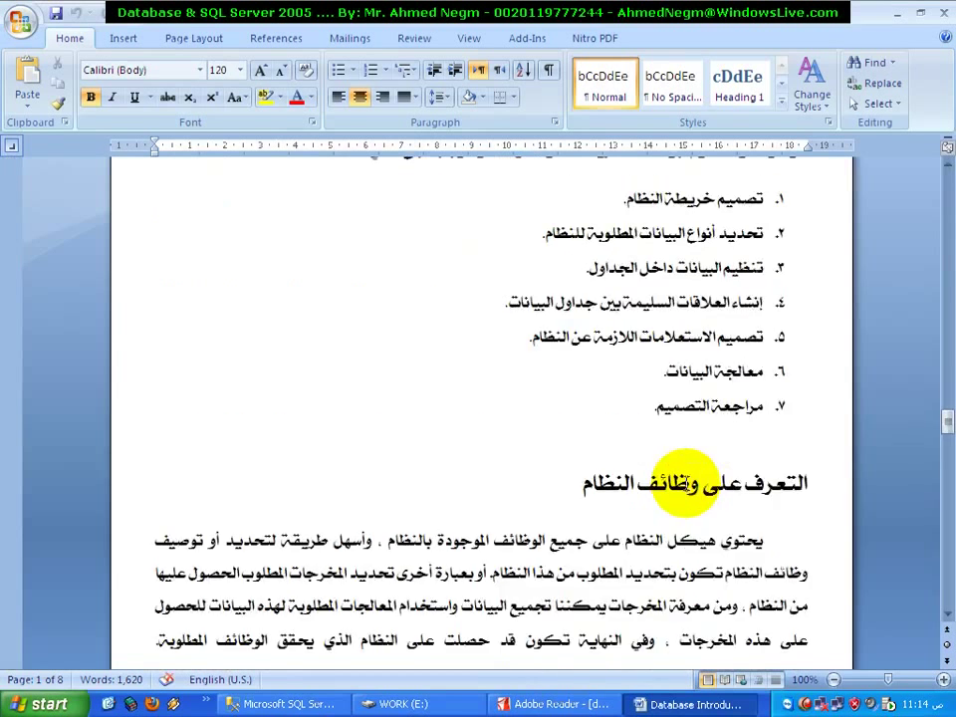
drag(944, 486, 939, 534)
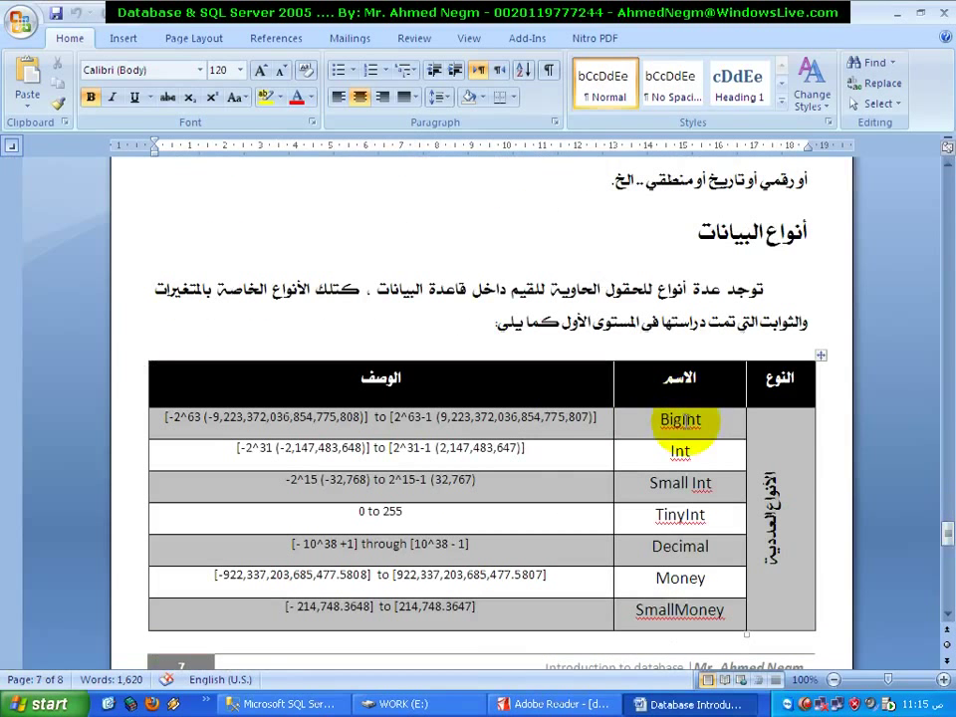
double_click(697, 417)
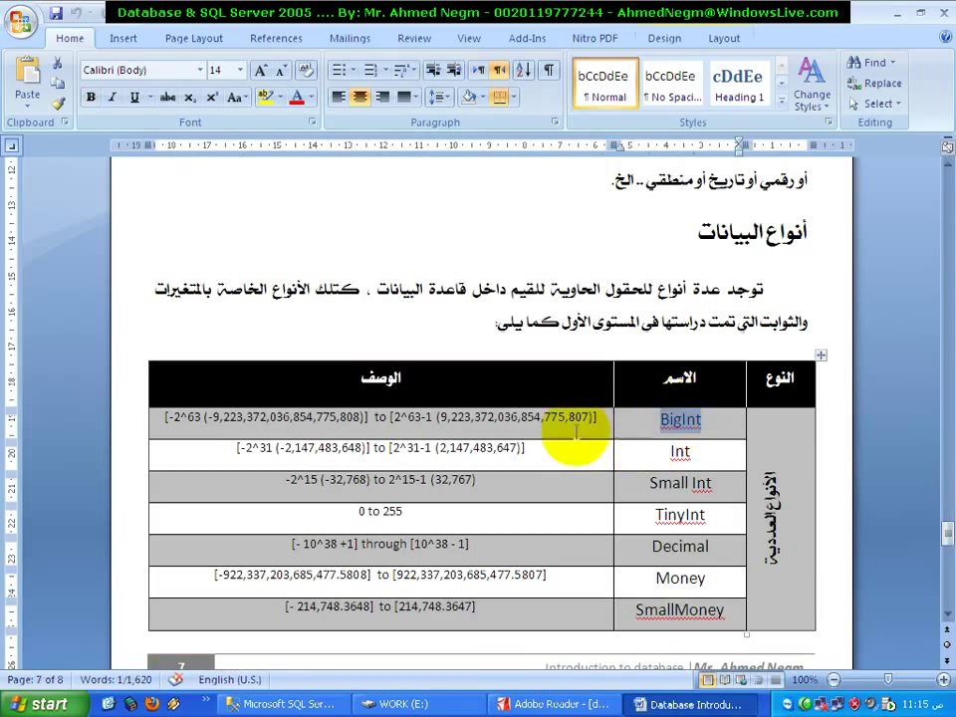
double_click(776, 523)
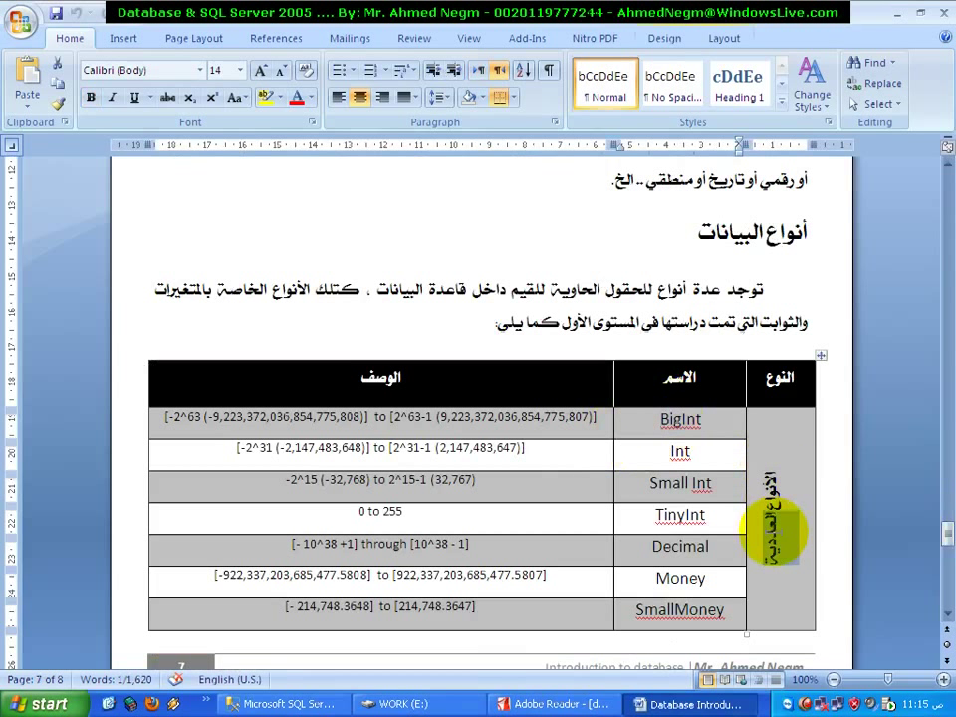
click(229, 423)
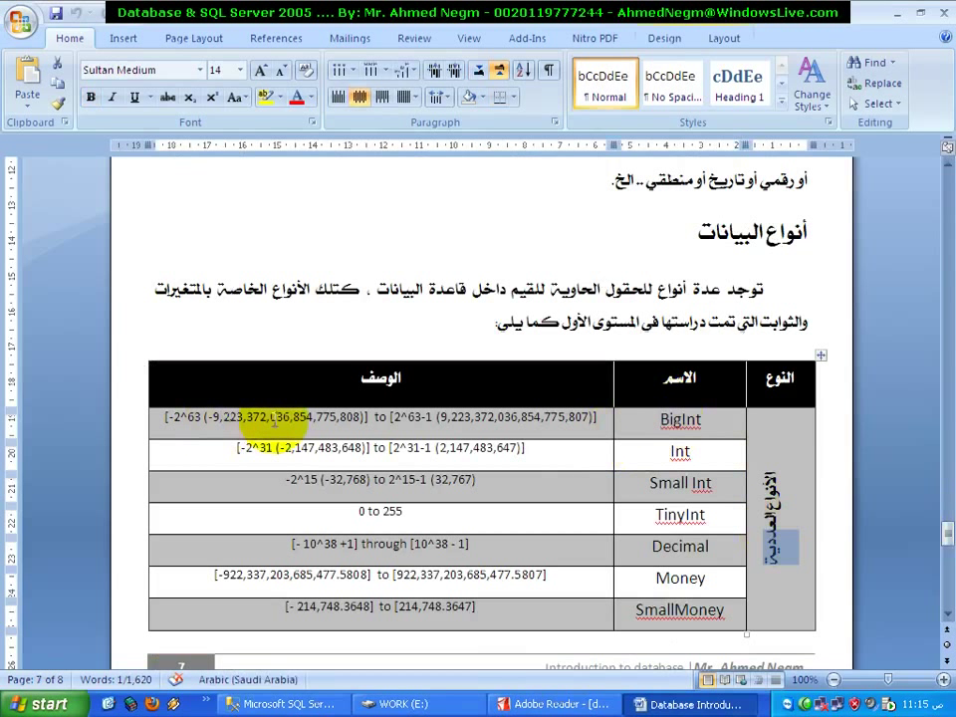
drag(215, 418, 428, 419)
click(449, 418)
shift+click(546, 423)
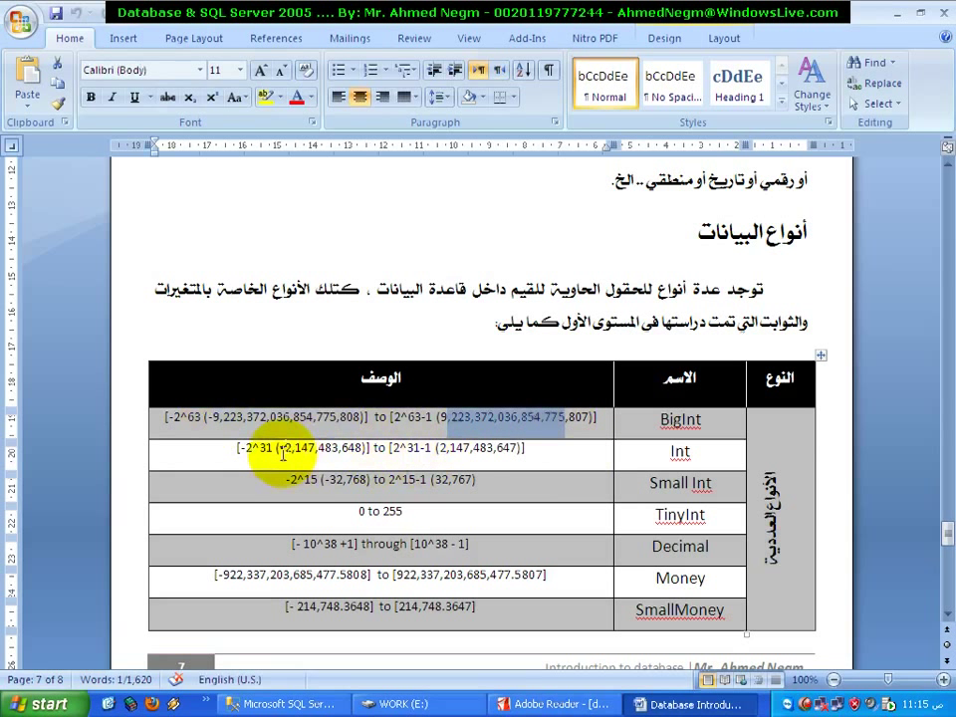
drag(285, 450, 309, 450)
drag(450, 449, 518, 449)
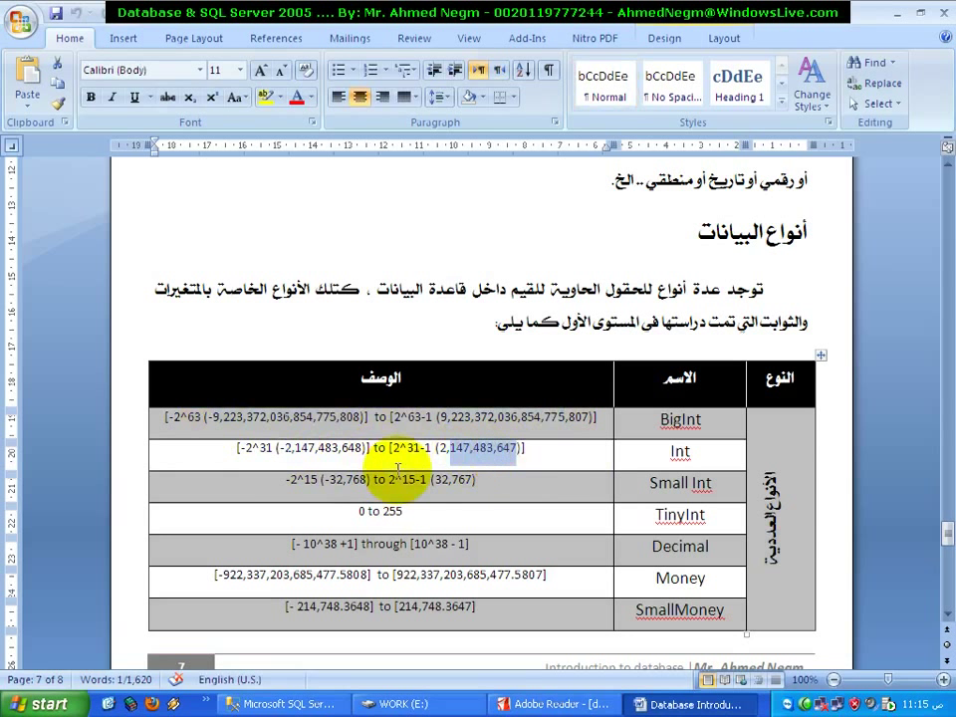
Change Small Int to SmallInt, then highlight 32,768 and the TinyInt entry
click(689, 483)
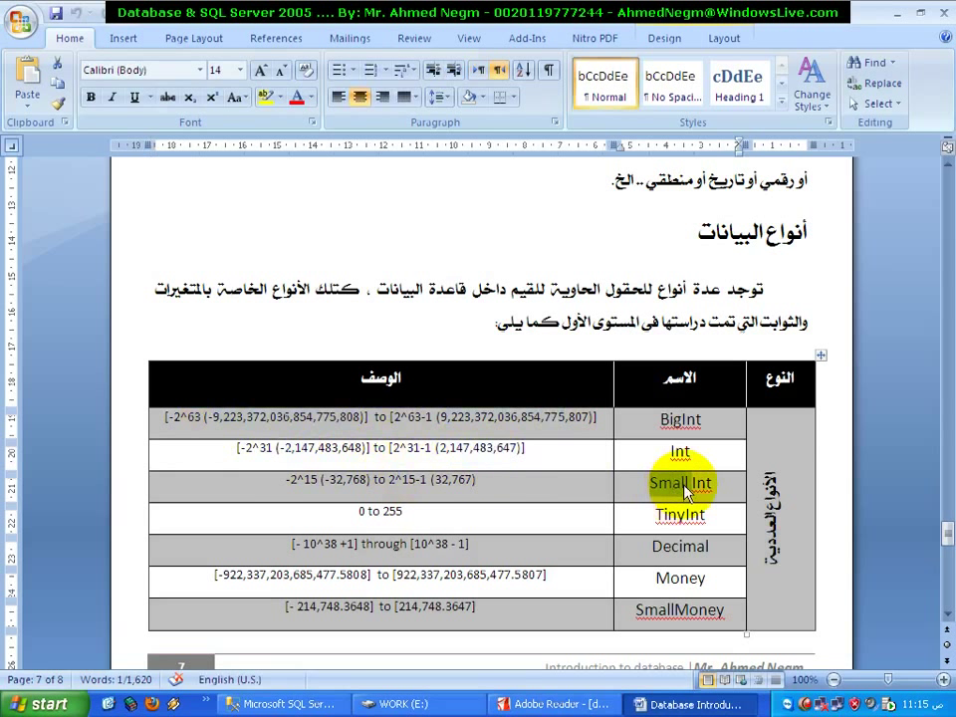
key(BackSpace)
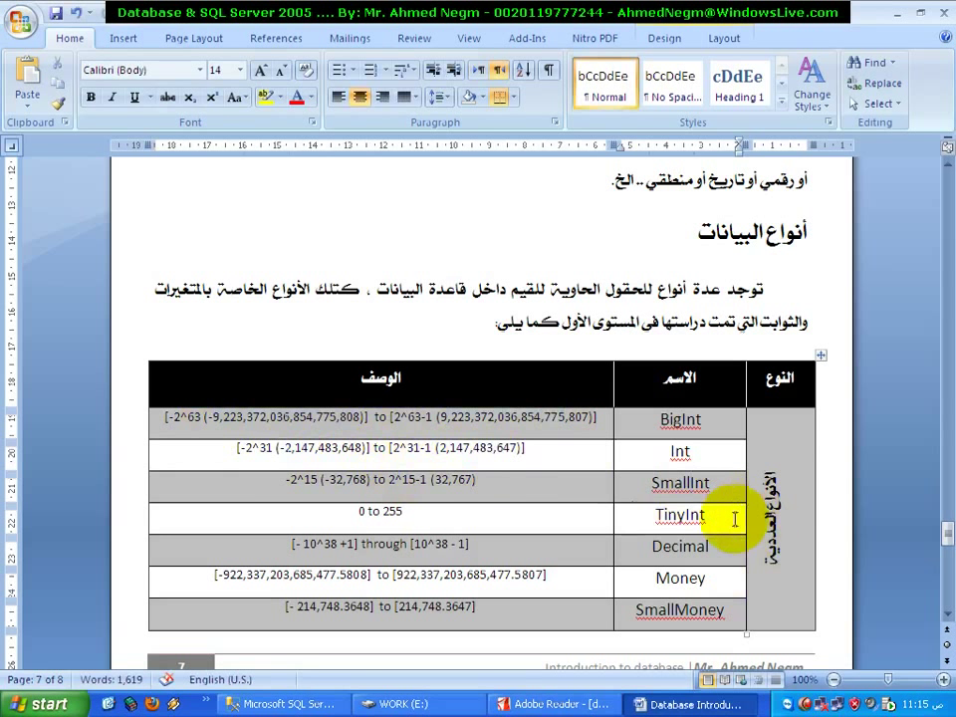
double_click(343, 480)
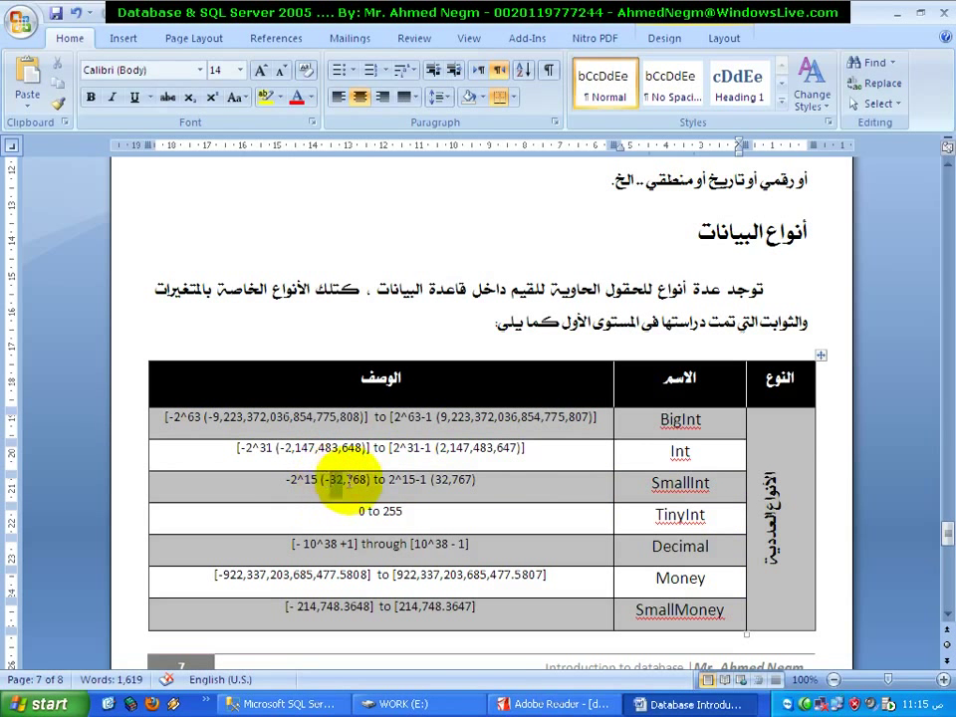
double_click(662, 515)
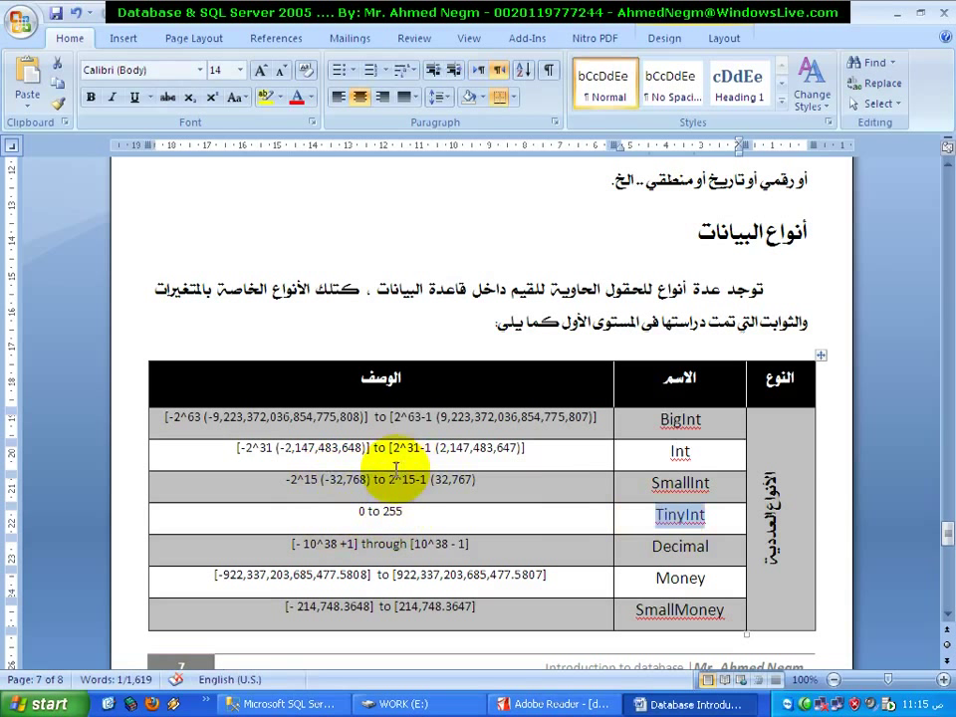
scroll(661, 550, down, 5)
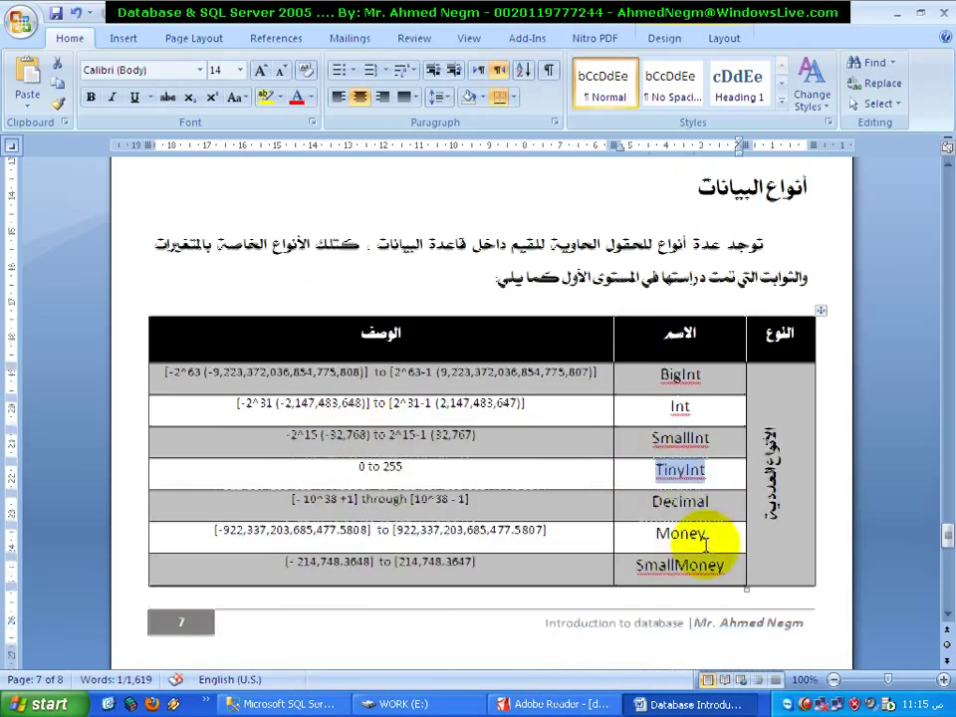
scroll(705, 545, down, 1)
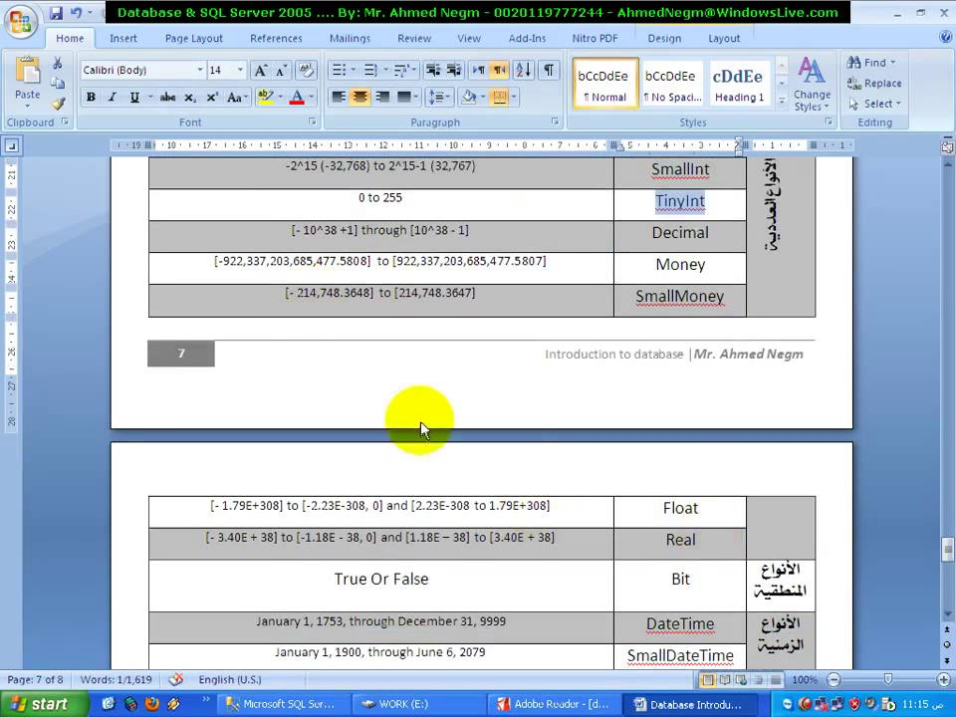
click(244, 260)
drag(396, 261, 445, 288)
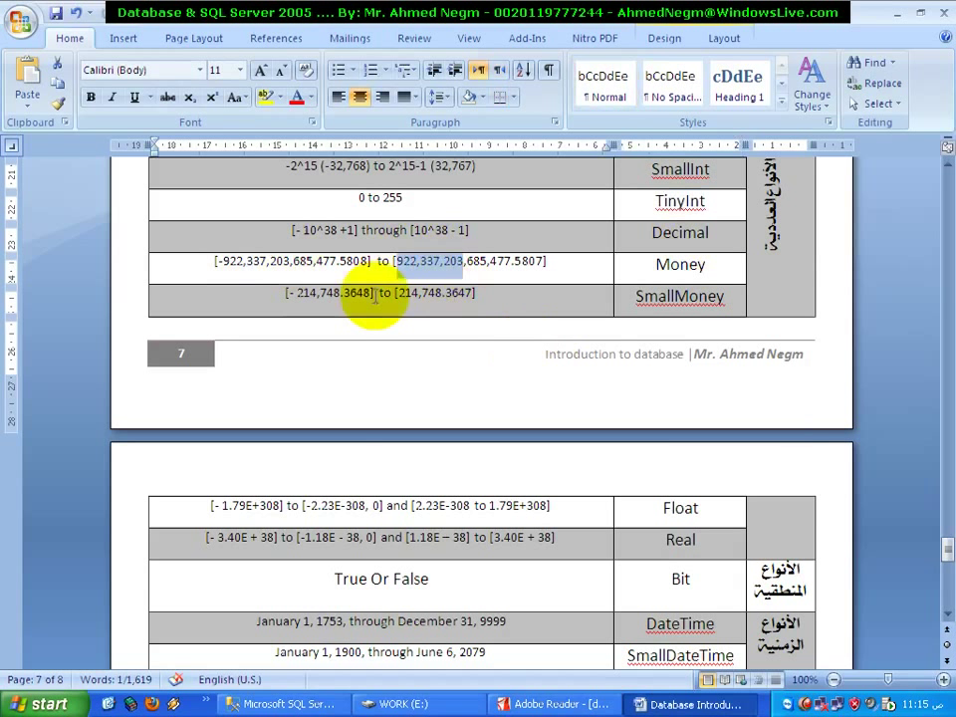
drag(297, 293, 345, 297)
drag(422, 294, 458, 294)
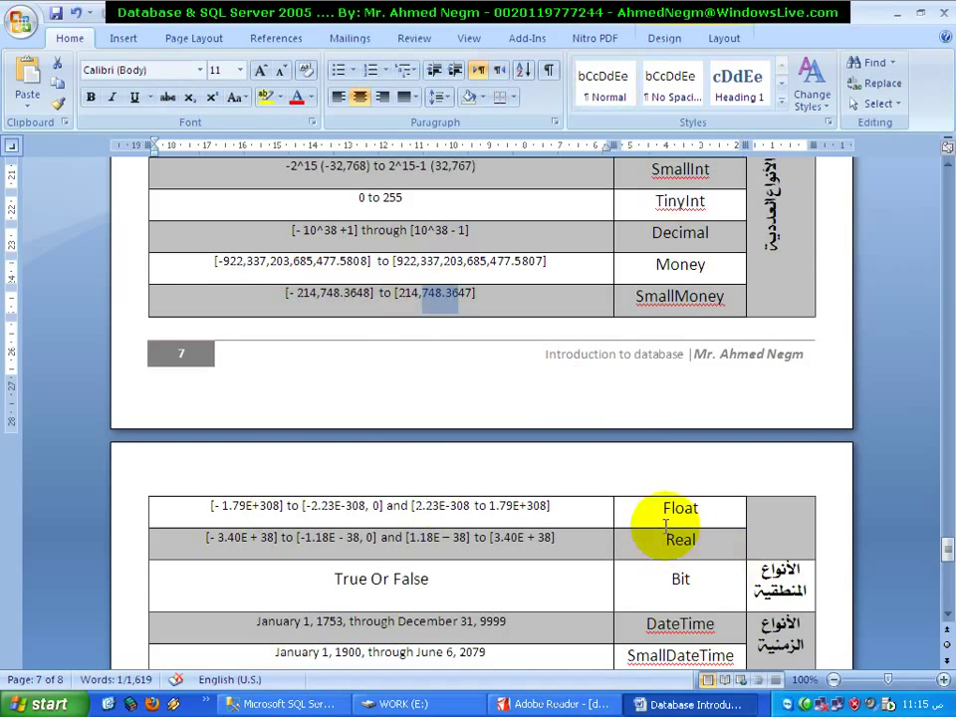
scroll(637, 413, up, 3)
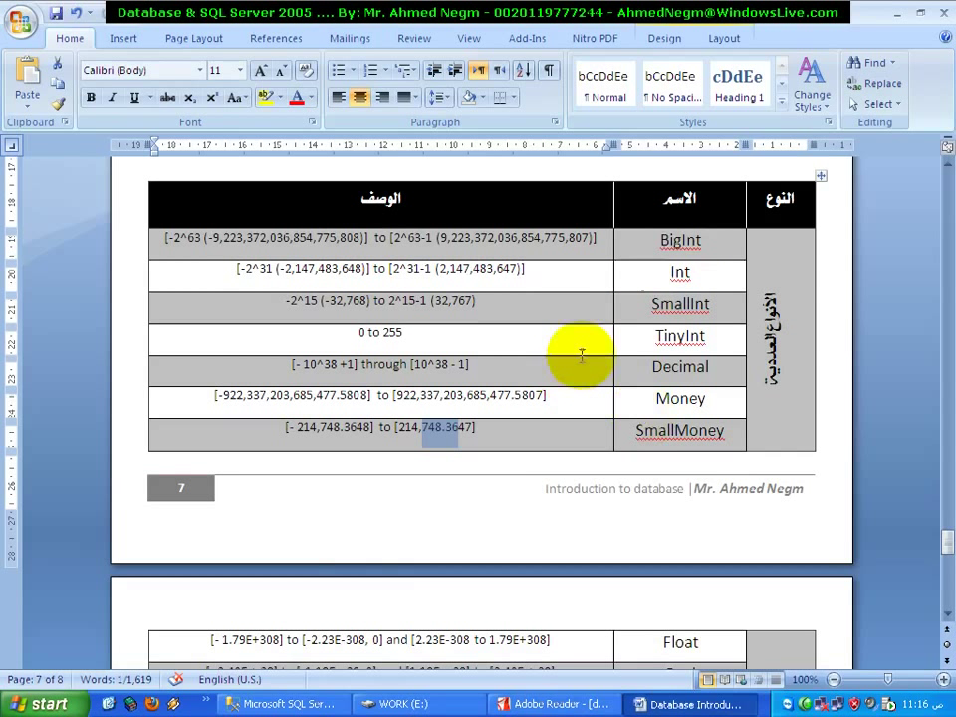
double_click(679, 241)
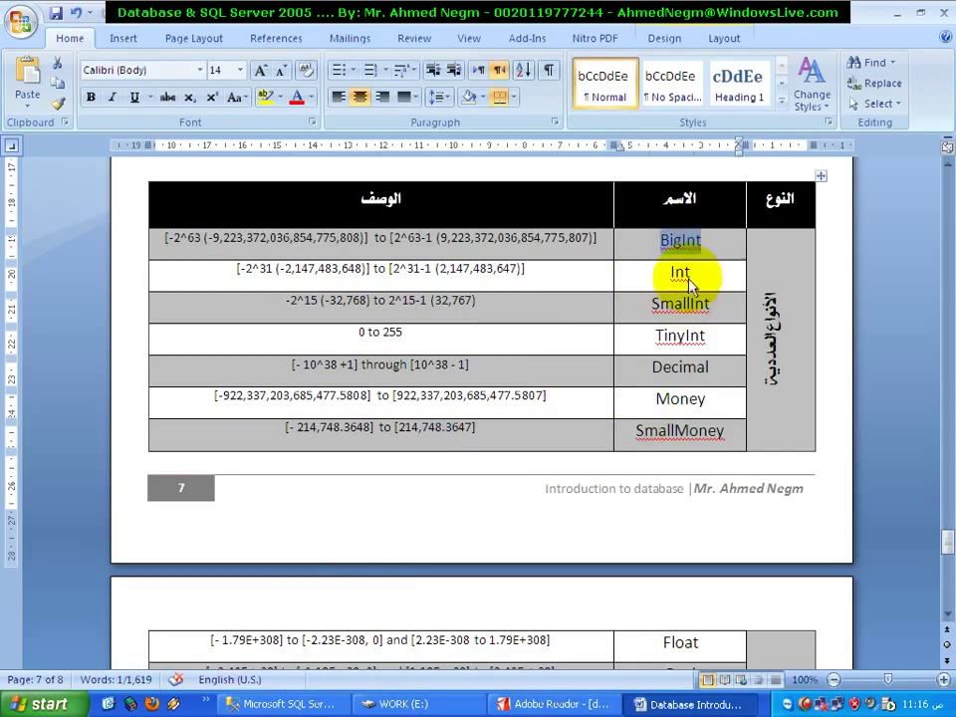
click(680, 272)
click(677, 300)
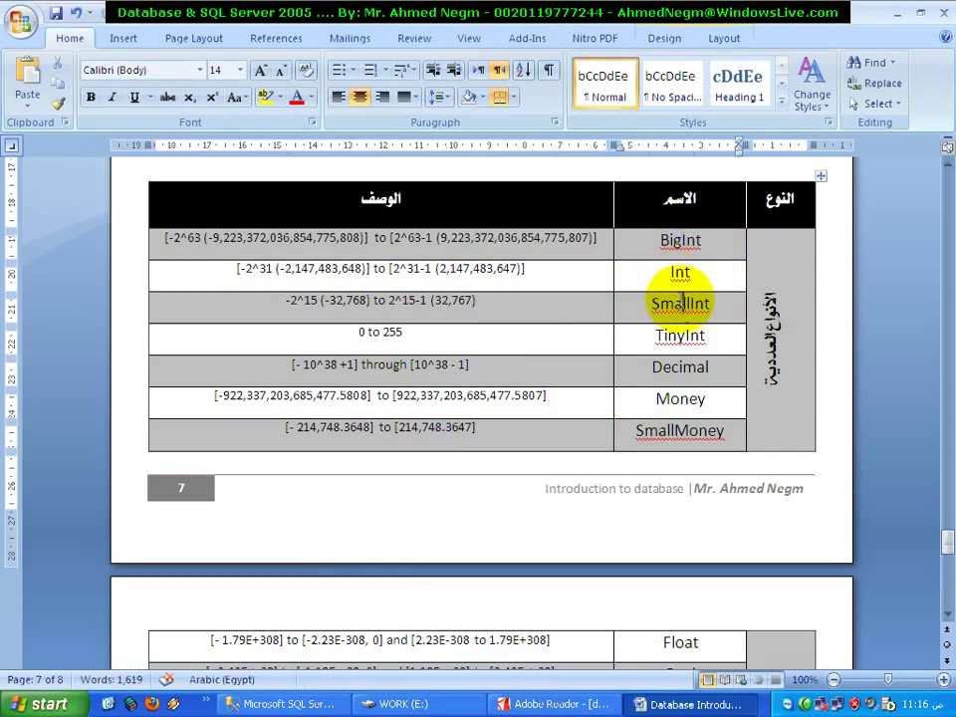
double_click(680, 334)
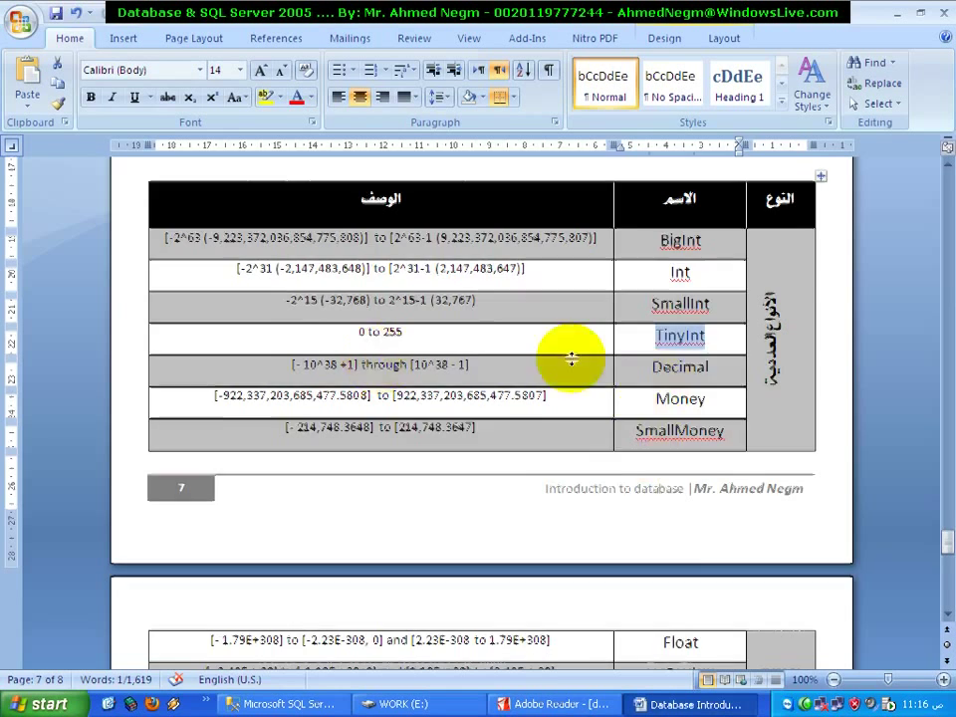
scroll(572, 358, down, 3)
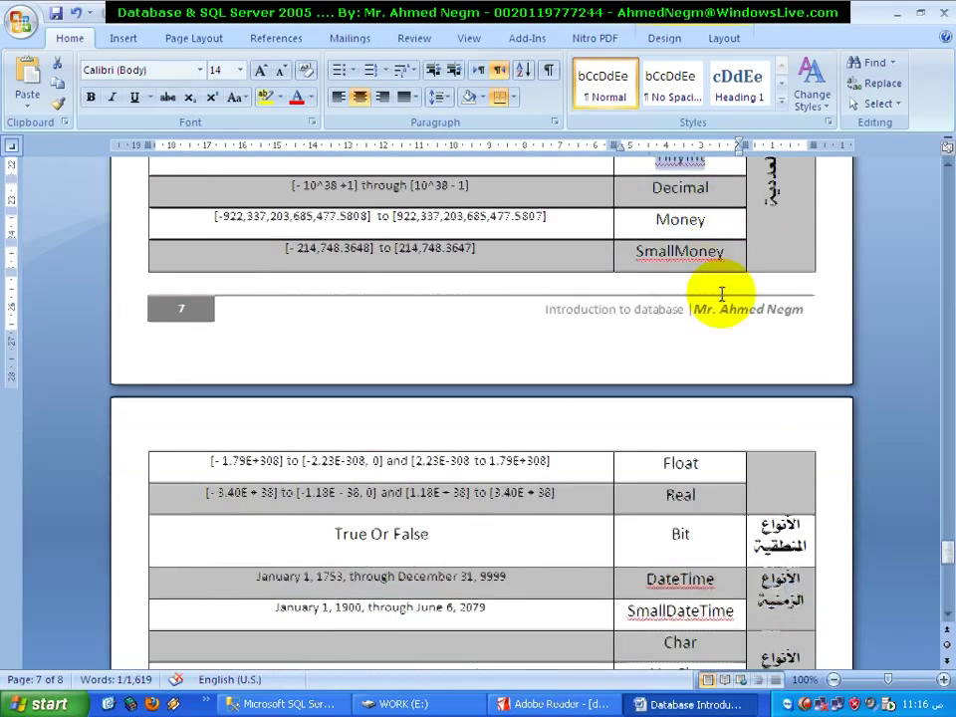
scroll(721, 293, up, 3)
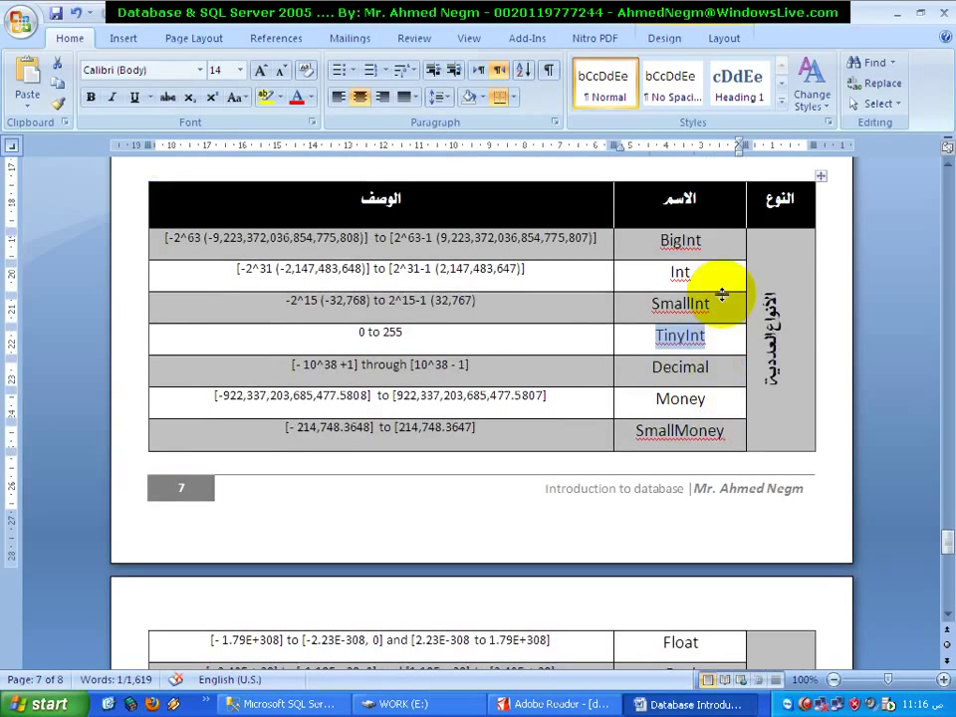
scroll(722, 295, down, 1)
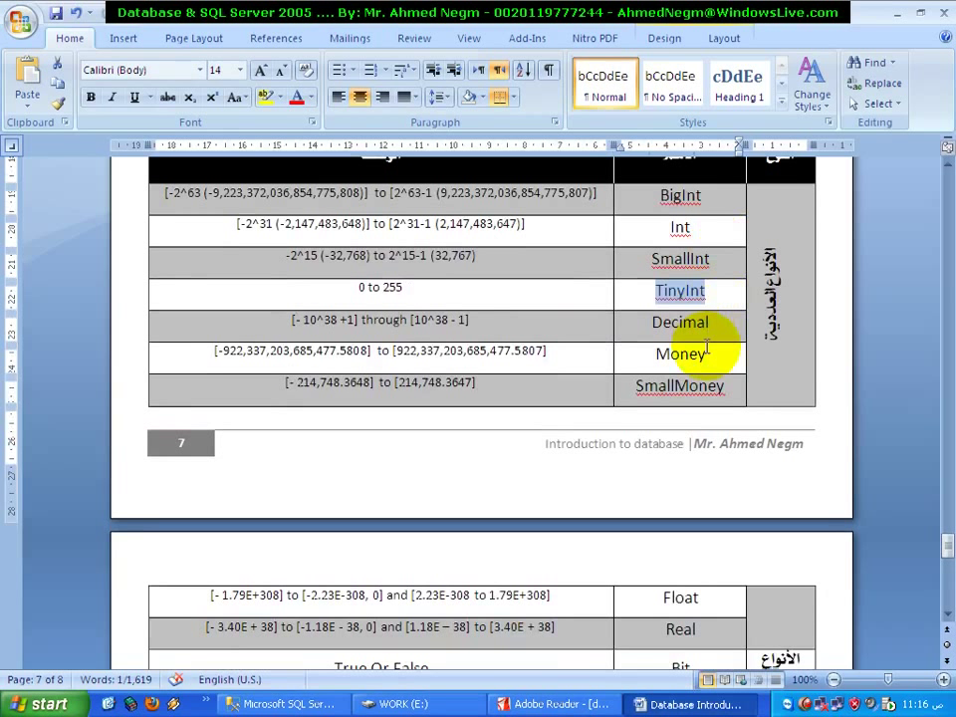
scroll(708, 351, down, 2)
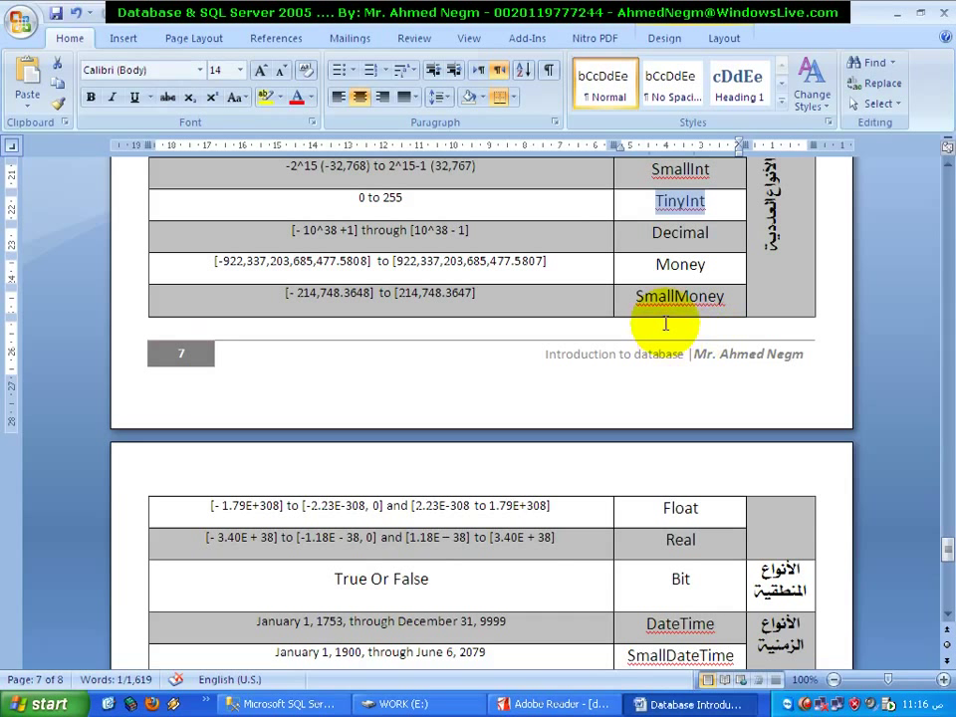
scroll(667, 349, down, 5)
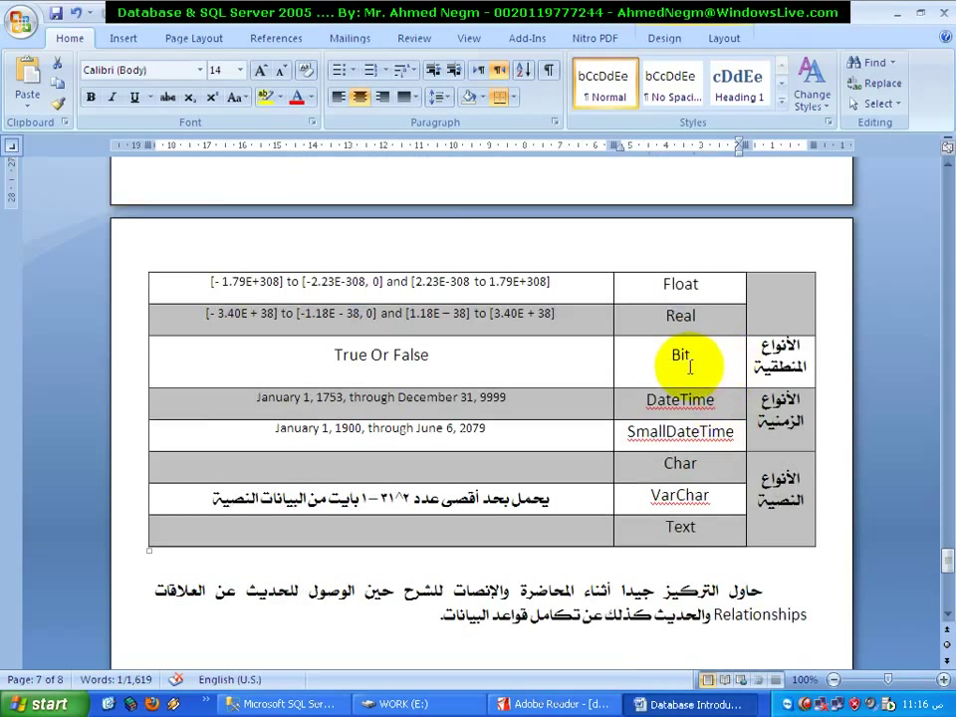
click(687, 367)
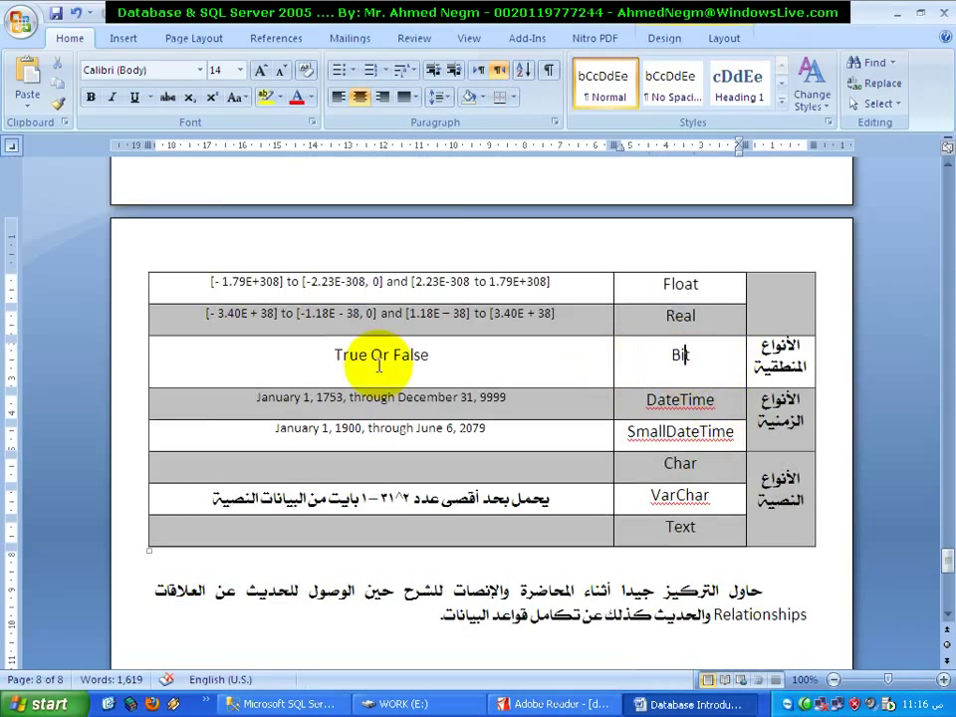
double_click(349, 359)
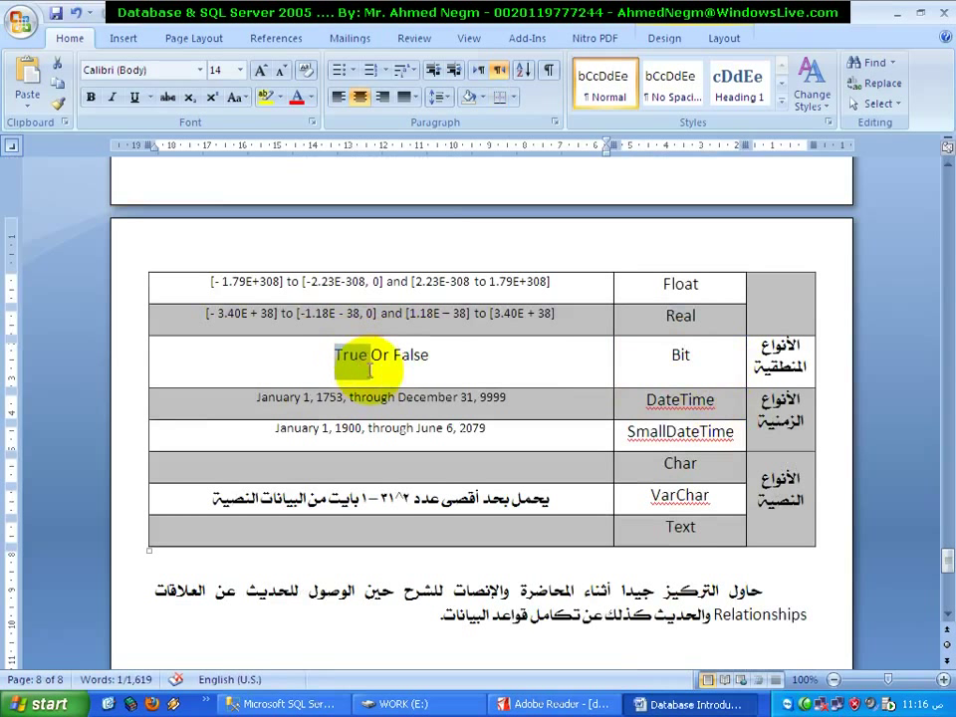
double_click(406, 360)
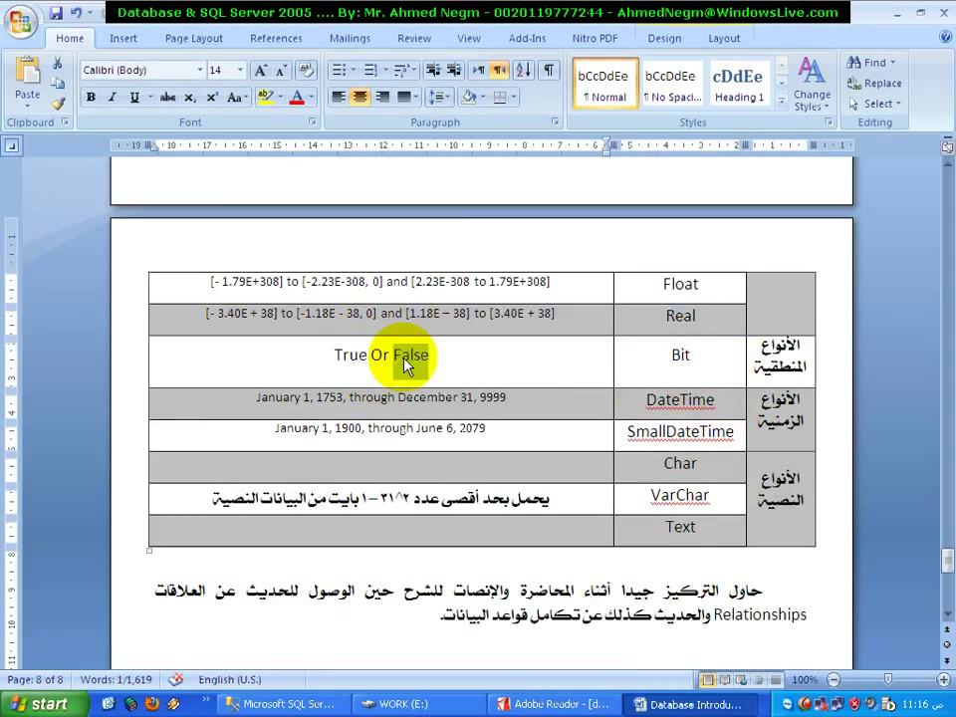
click(717, 399)
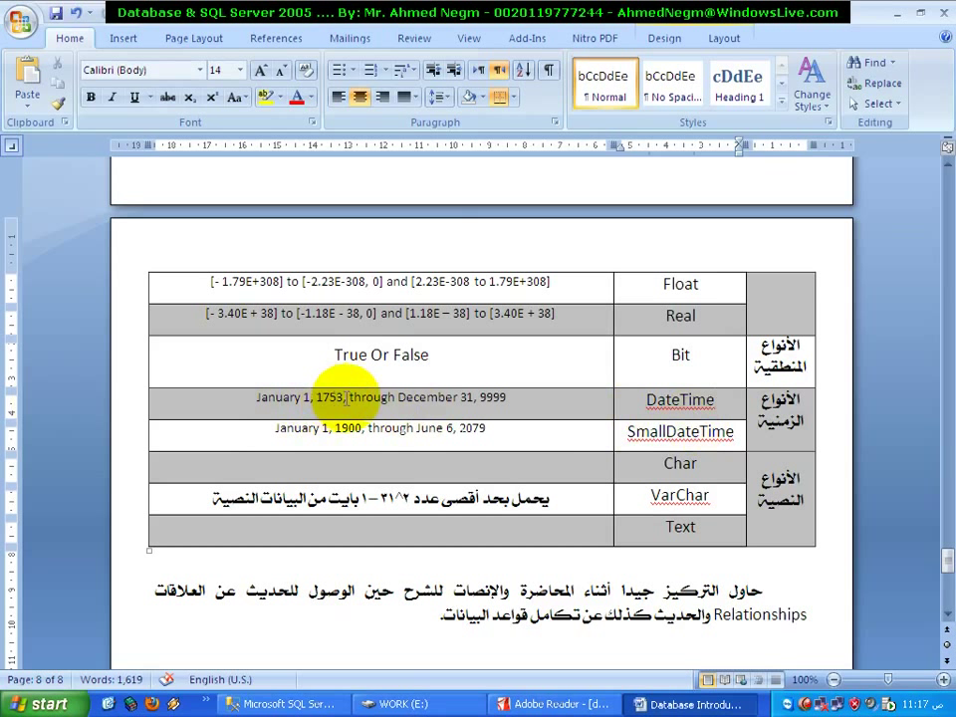
drag(345, 397, 244, 401)
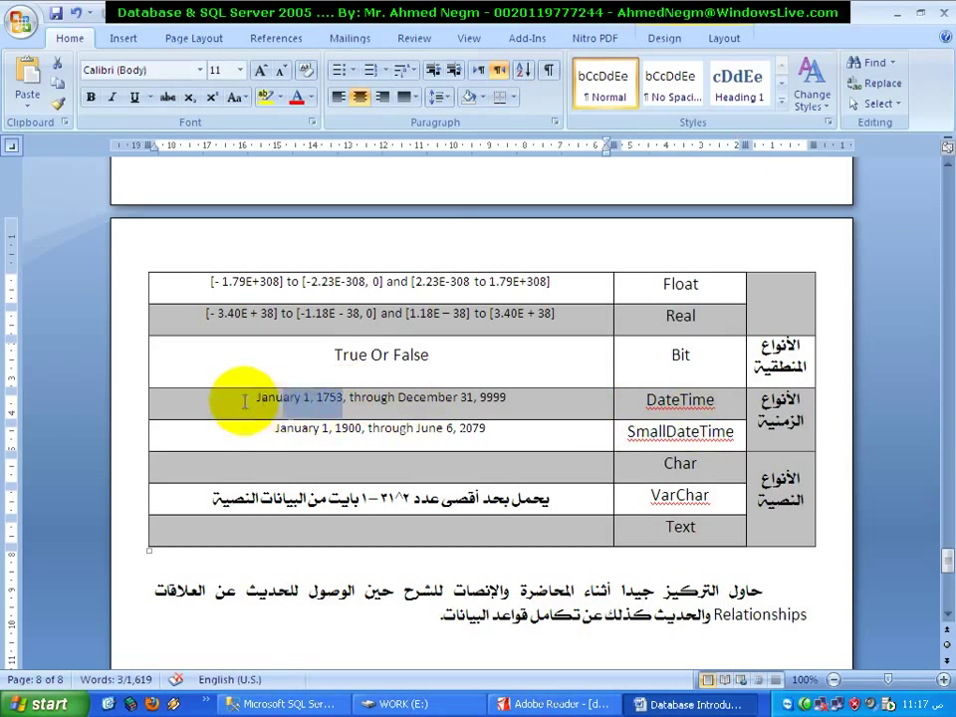
click(255, 397)
double_click(694, 406)
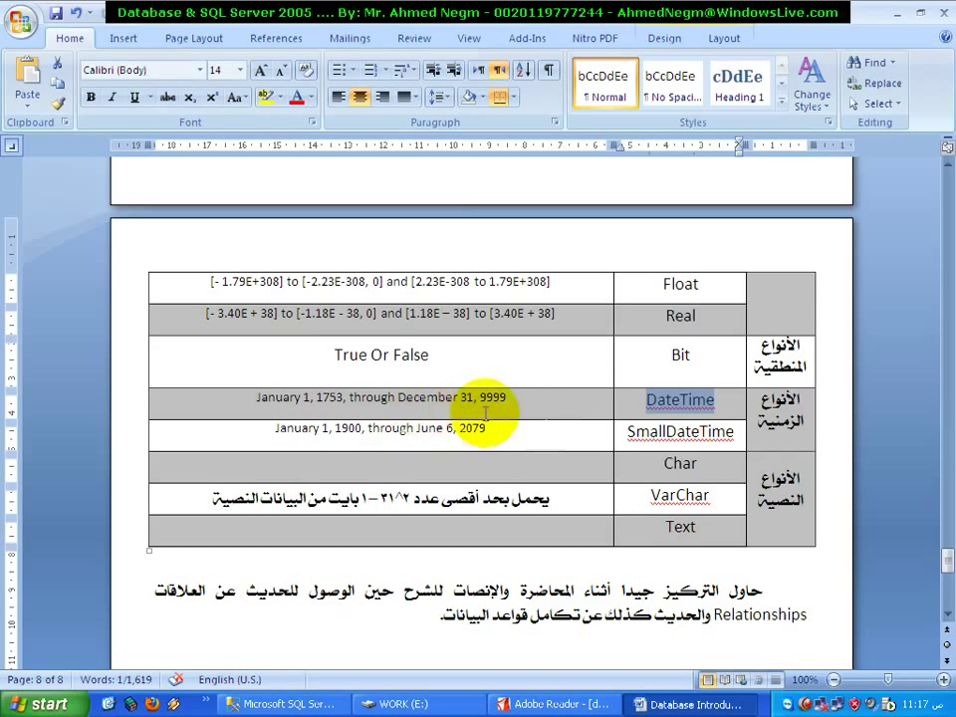
double_click(341, 435)
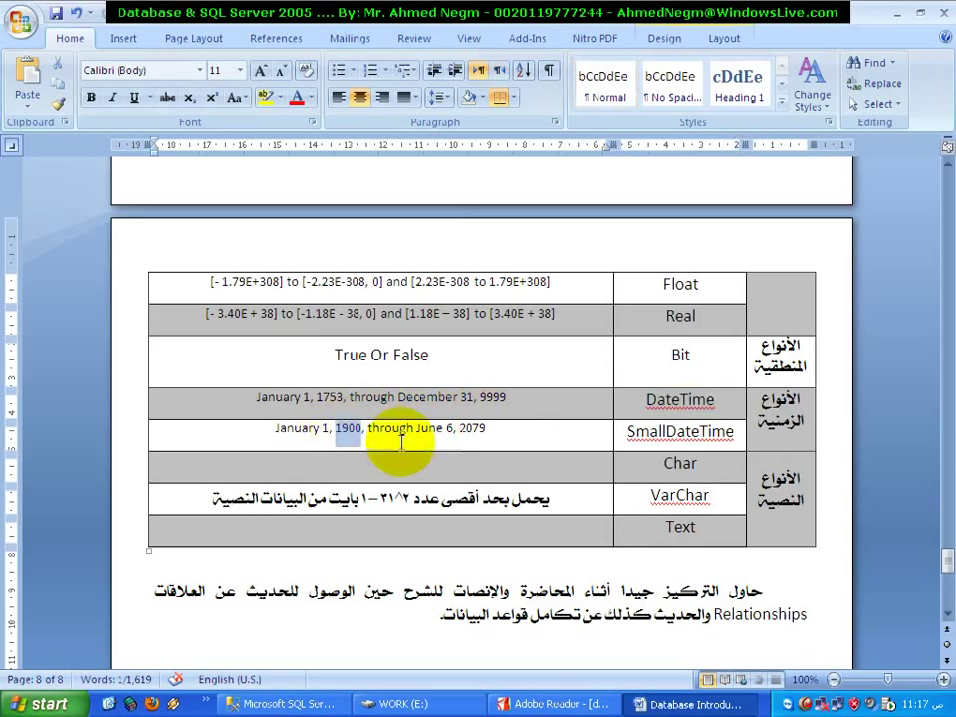
Highlight the Char, VarChar and Text cells in Word, then return to SSMS
click(447, 430)
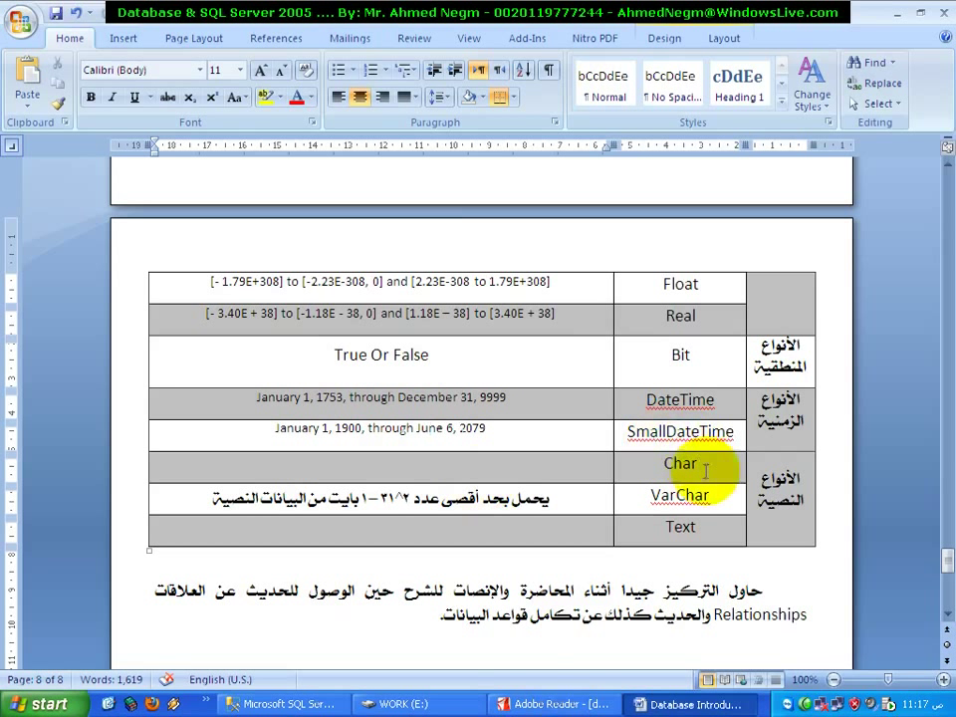
drag(697, 464, 685, 541)
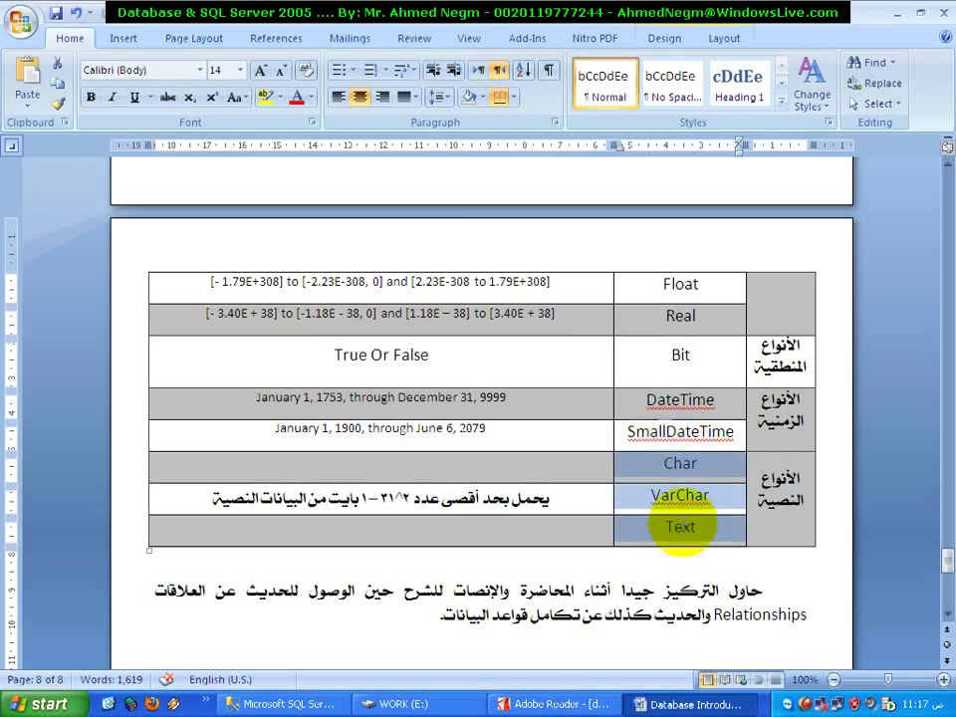
click(680, 494)
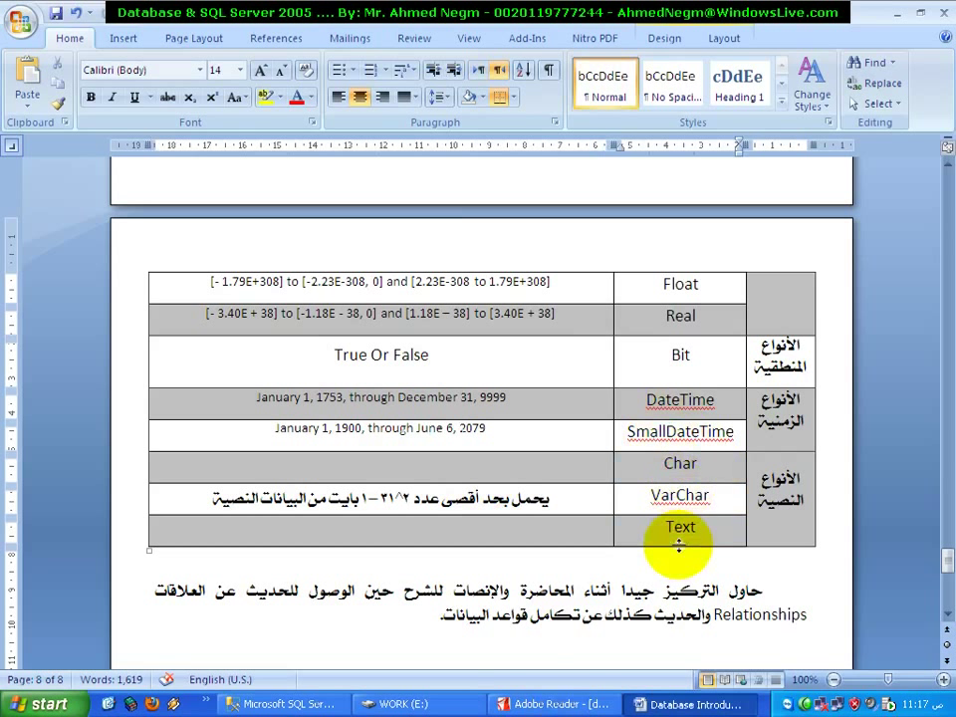
double_click(682, 533)
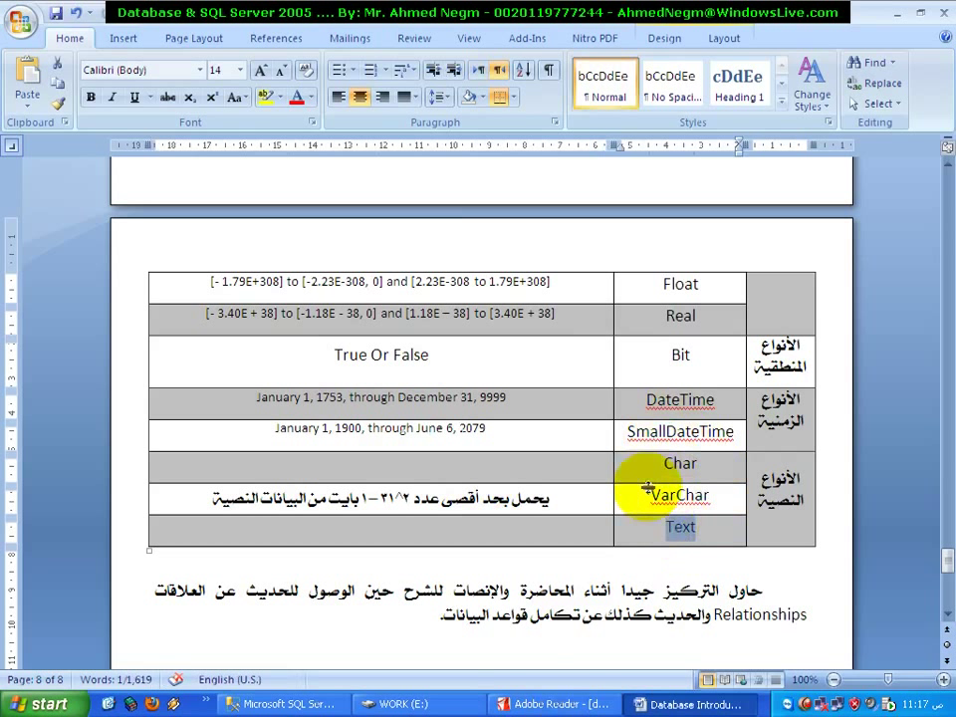
key(Left)
key(alt+shift)
key(alt+shift)
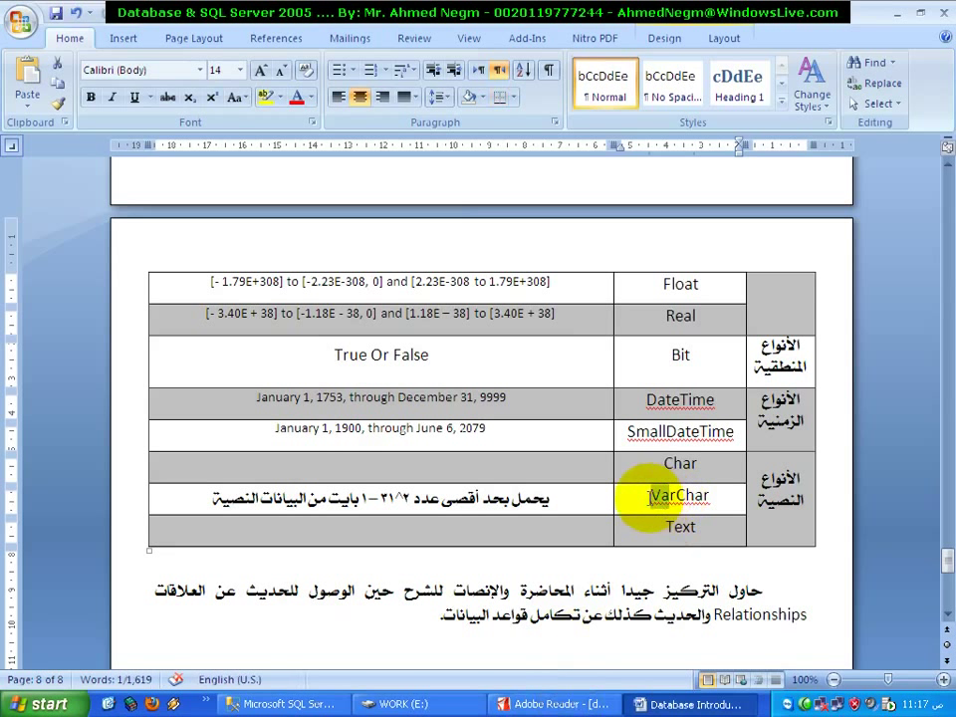
drag(651, 497, 678, 503)
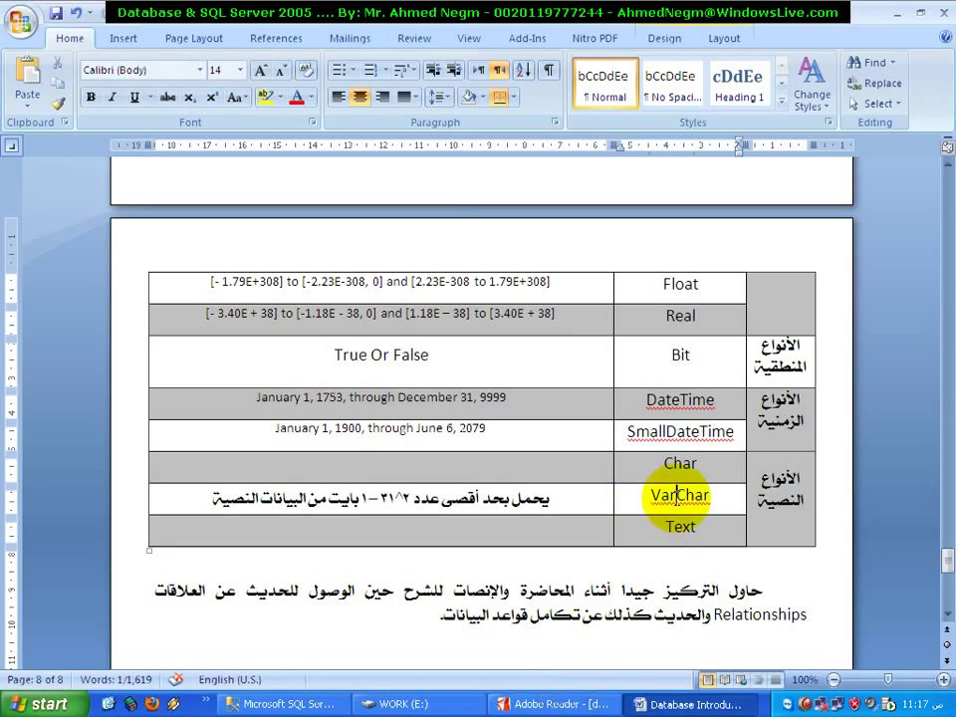
click(683, 505)
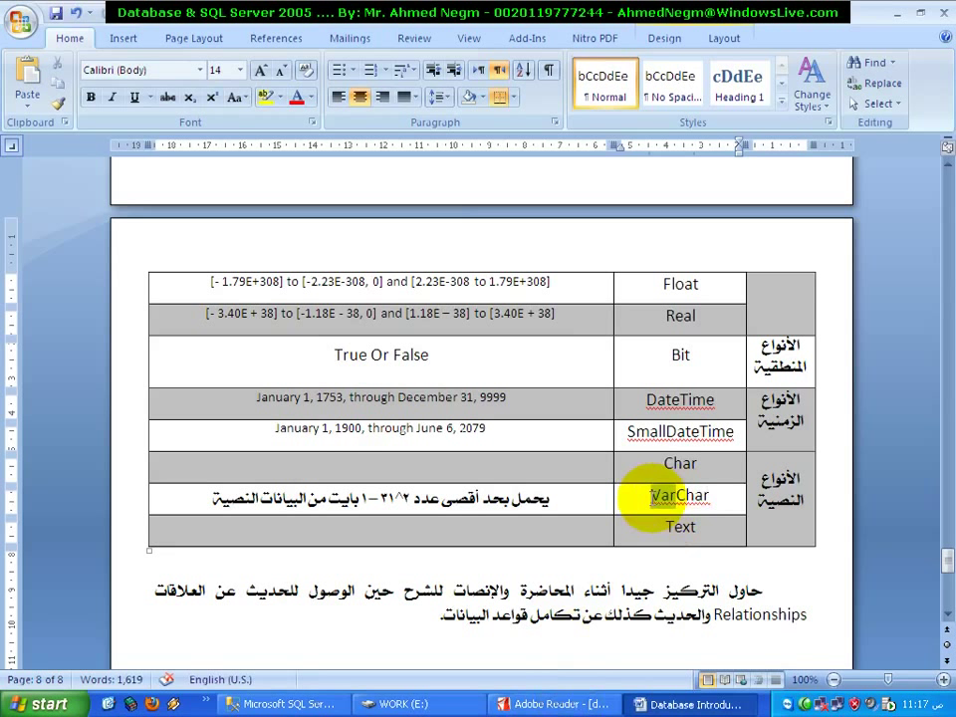
shift+click(651, 495)
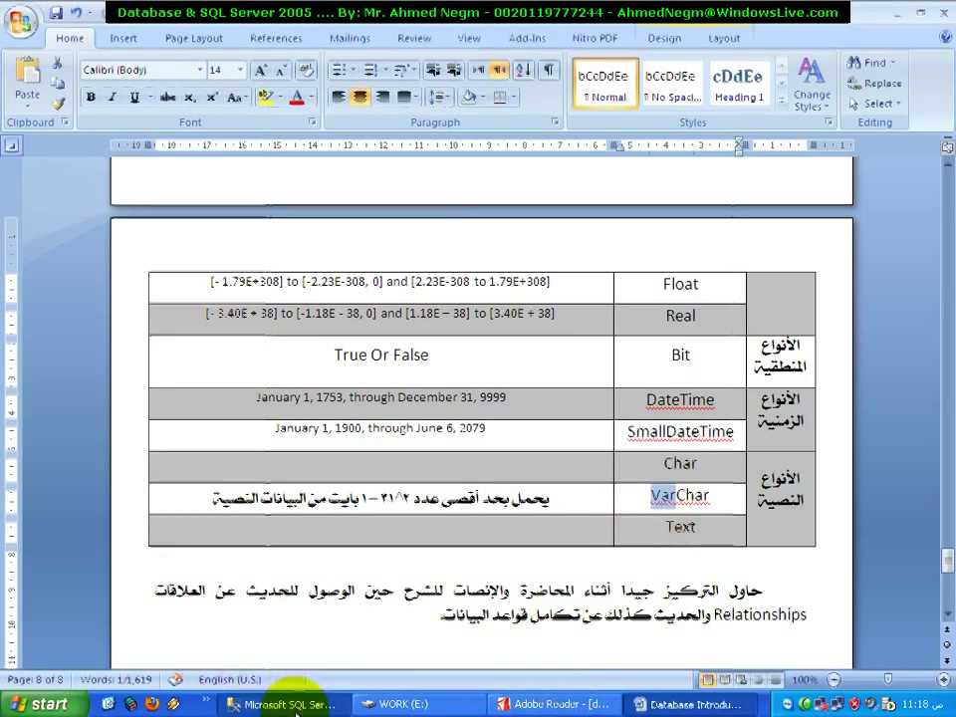
click(295, 704)
click(509, 141)
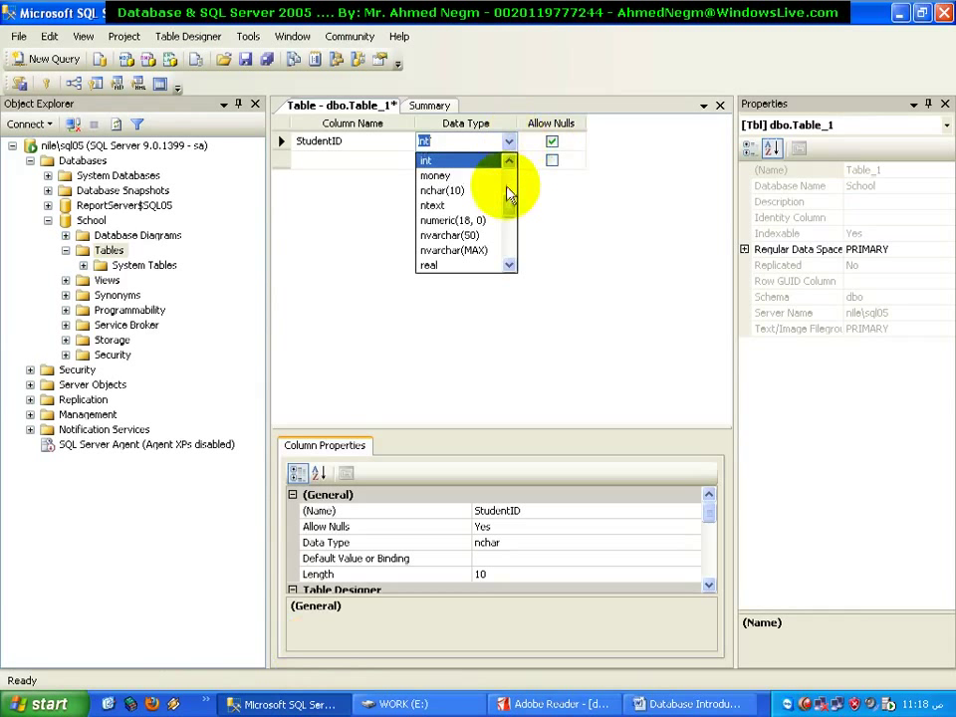
scroll(508, 194, up, 3)
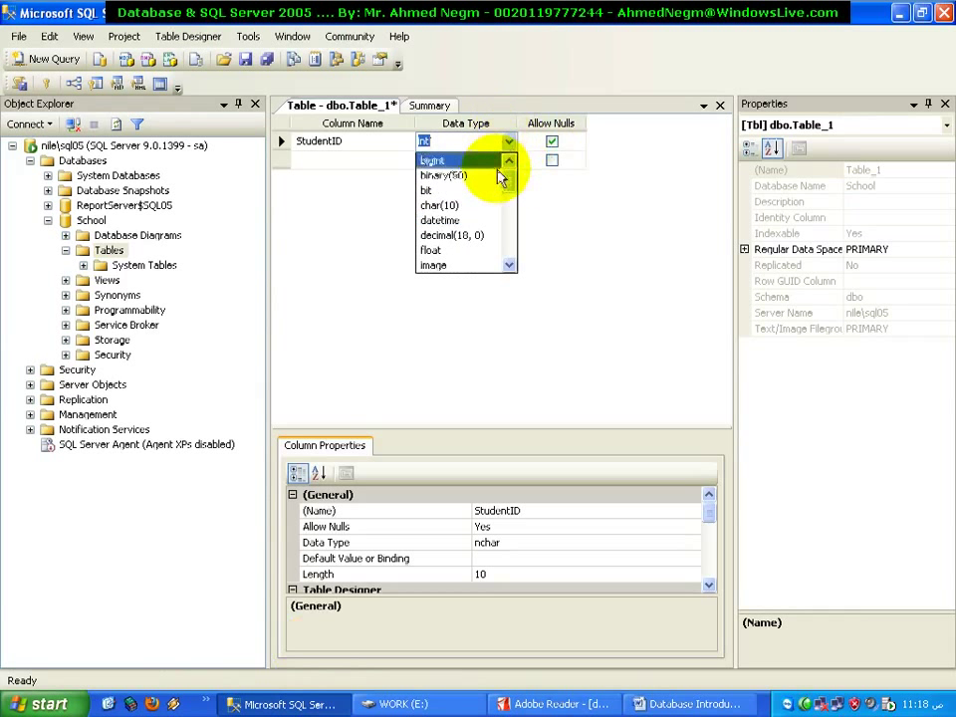
scroll(506, 199, down, 7)
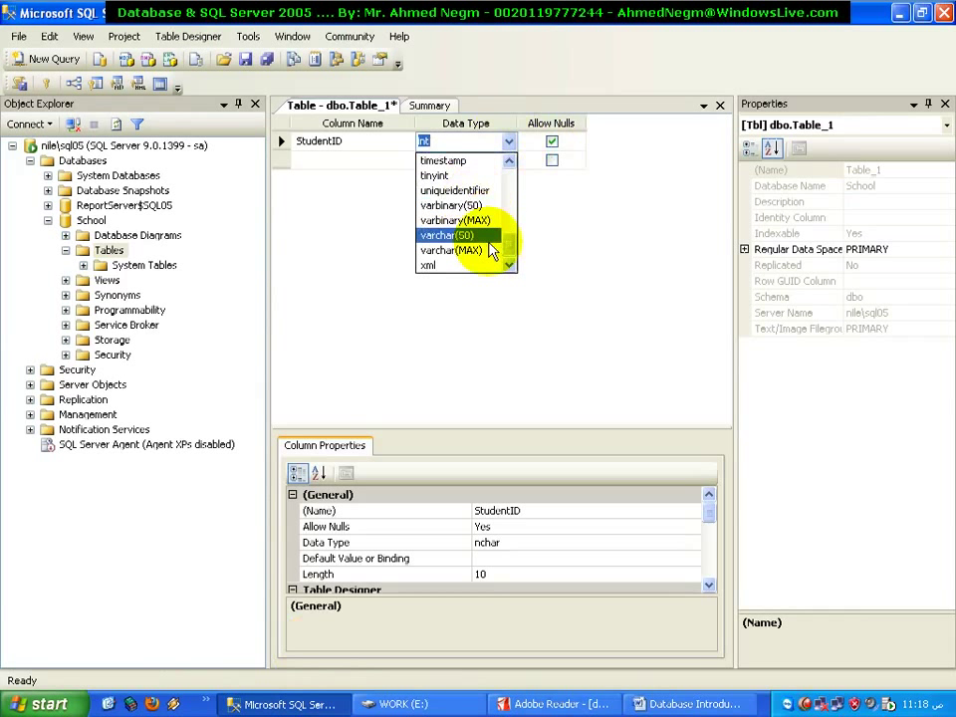
click(509, 160)
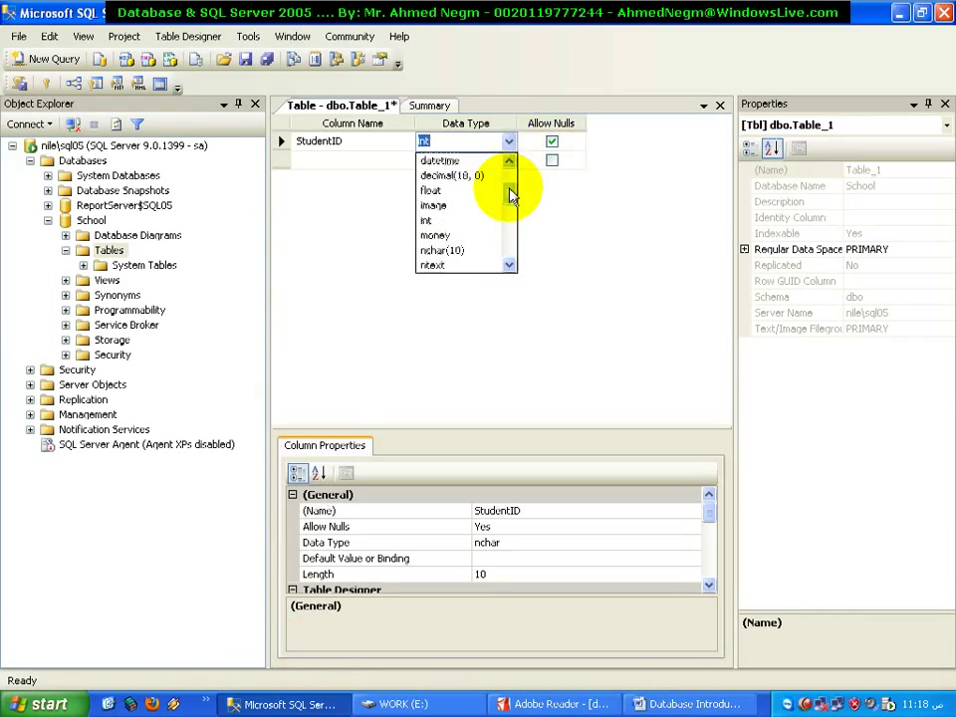
drag(509, 192, 514, 261)
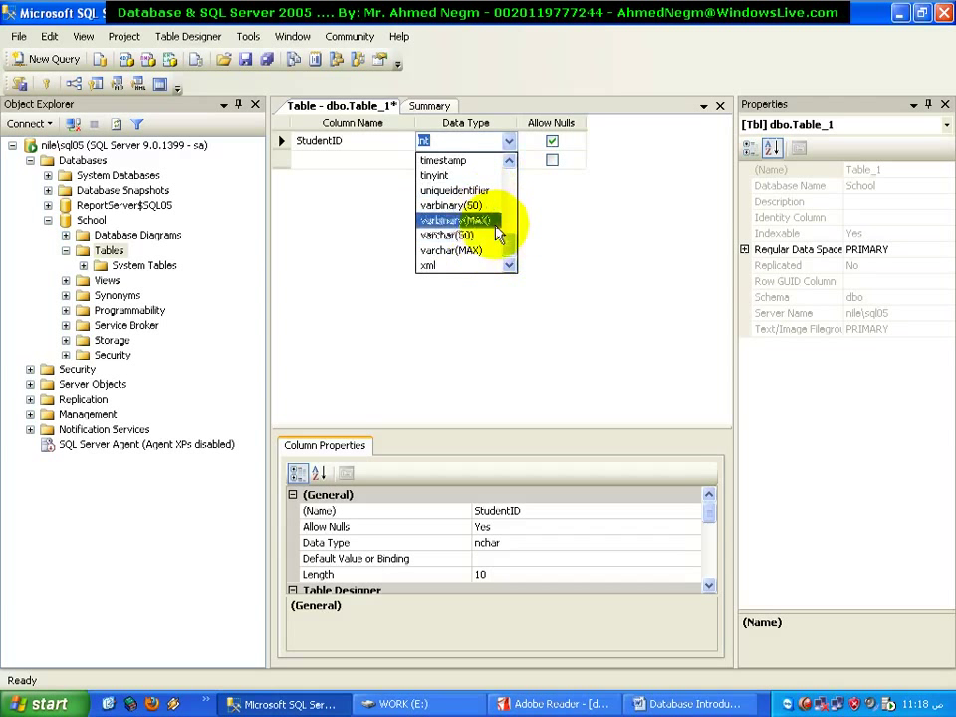
click(565, 273)
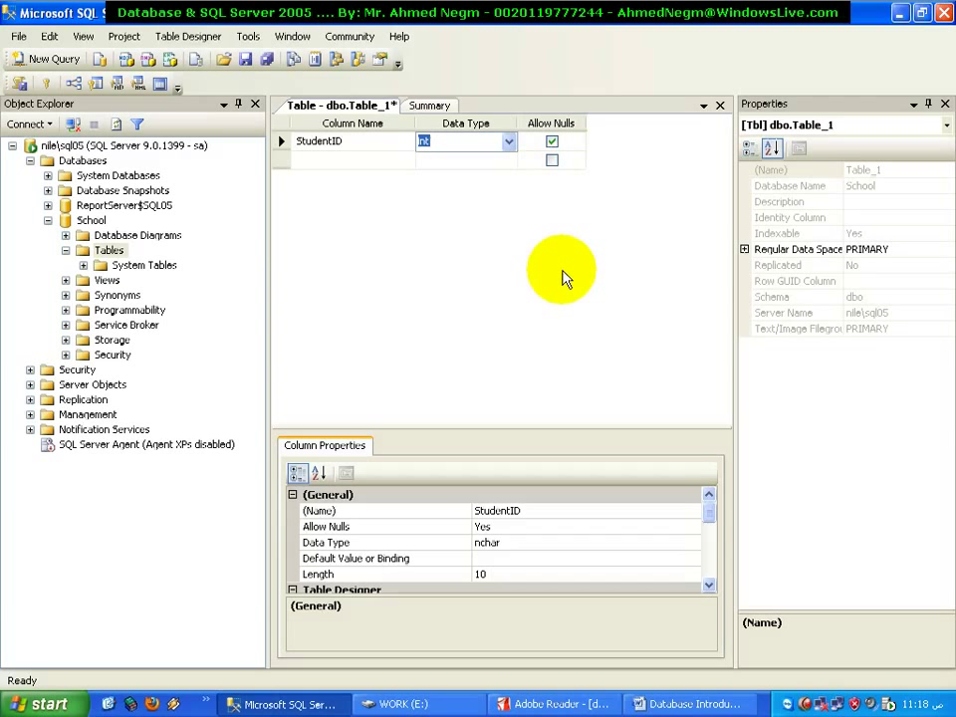
Choose char(10) for StudentID and change its length to 50, giving char(50)
click(508, 143)
click(510, 161)
scroll(491, 192, up, 3)
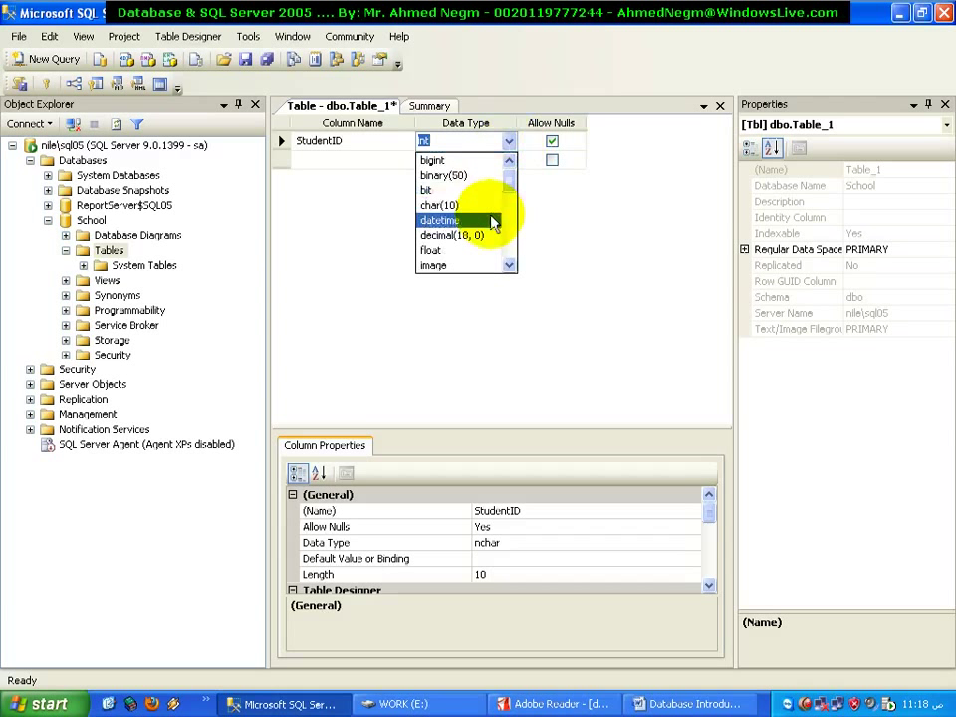
click(490, 203)
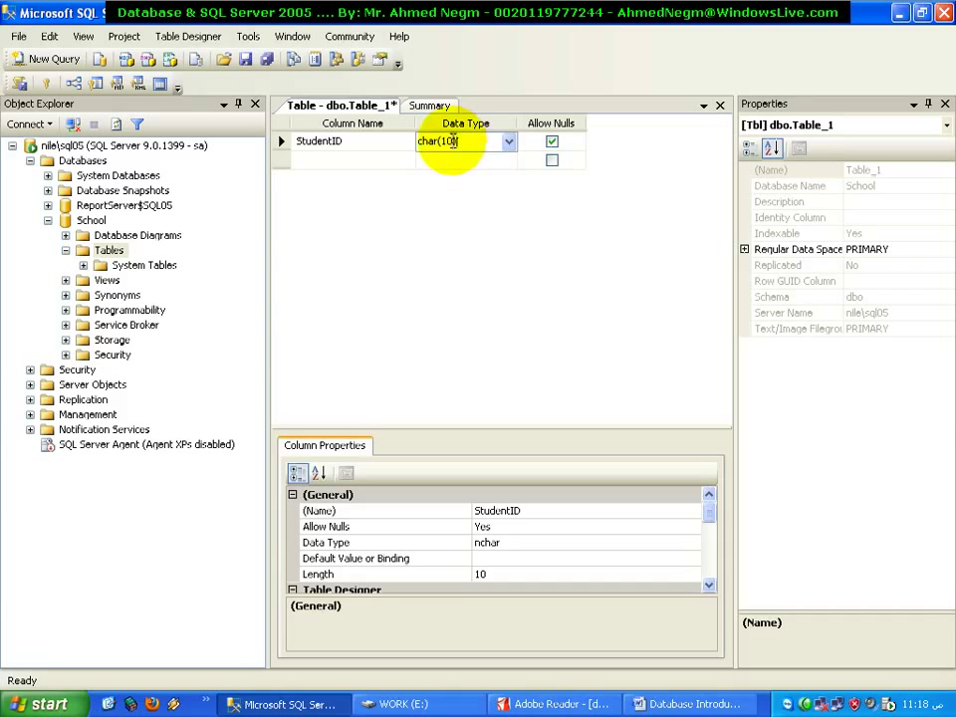
click(445, 142)
double_click(445, 141)
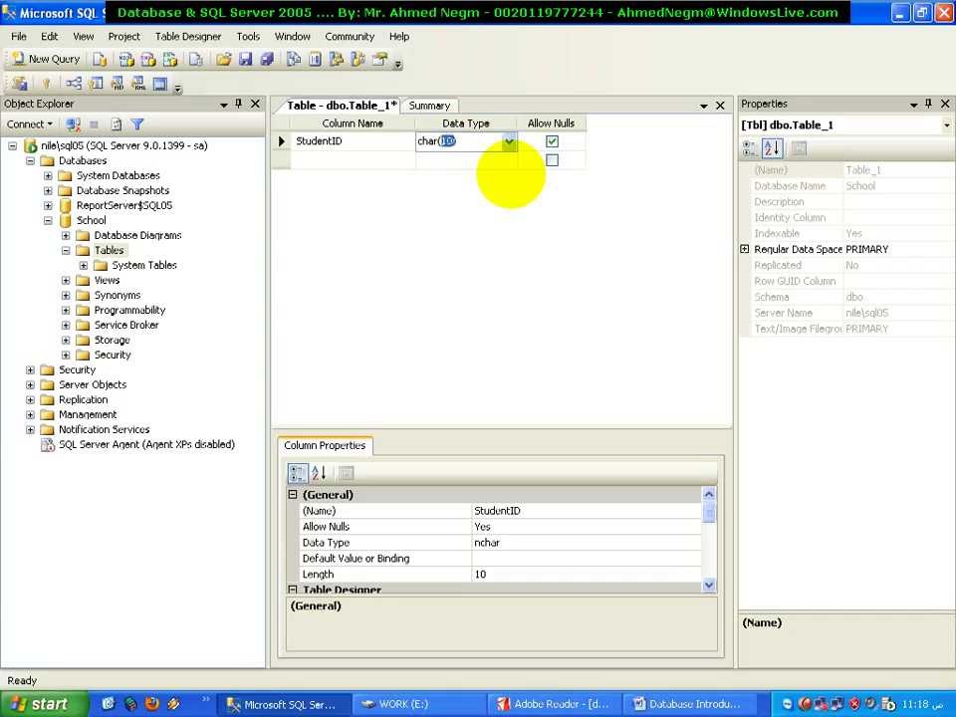
text(50)
key(Down)
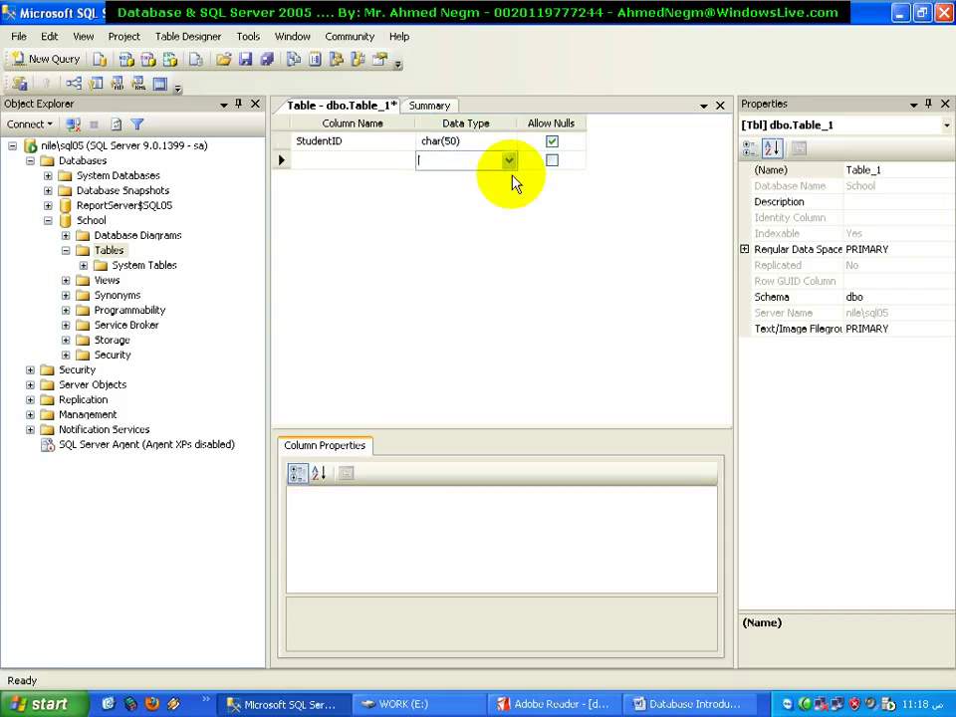
click(393, 145)
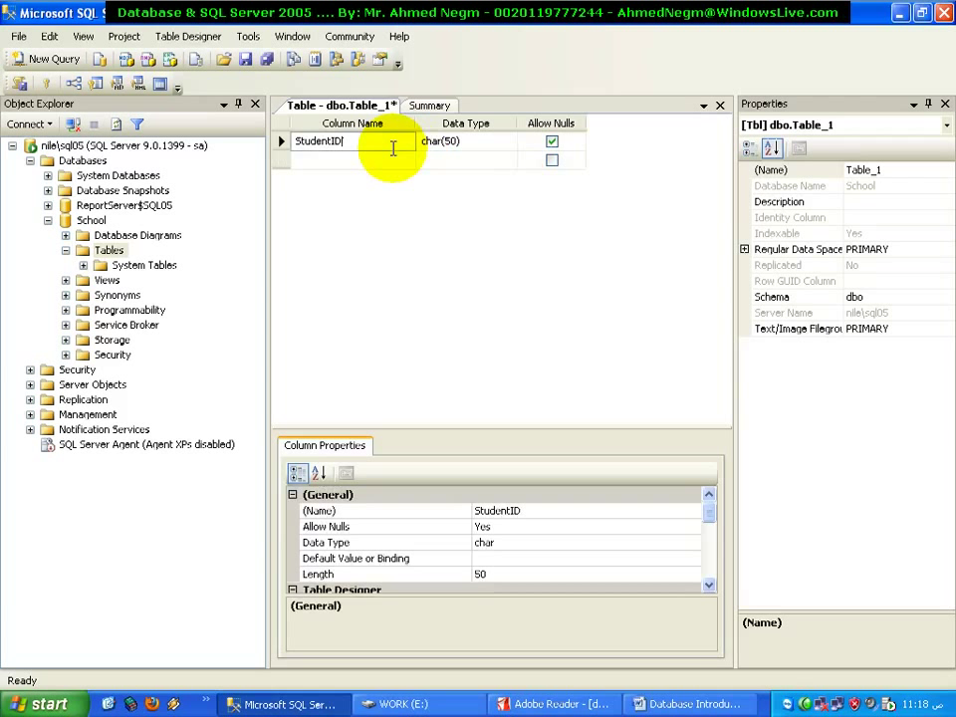
click(491, 140)
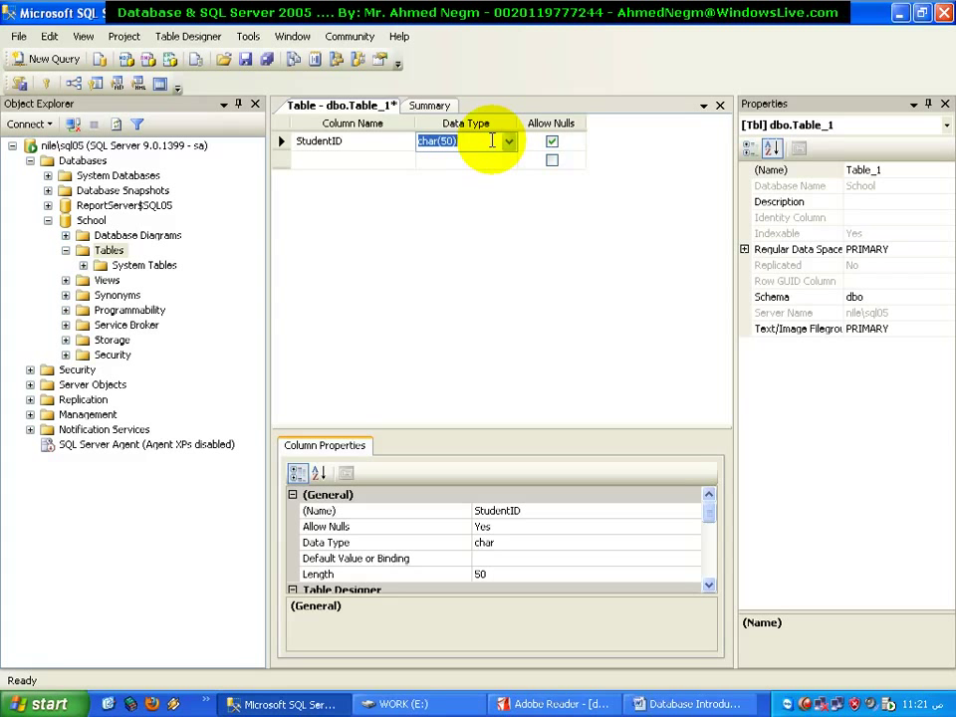
Change StudentID's char length from 50 to 1500
double_click(446, 141)
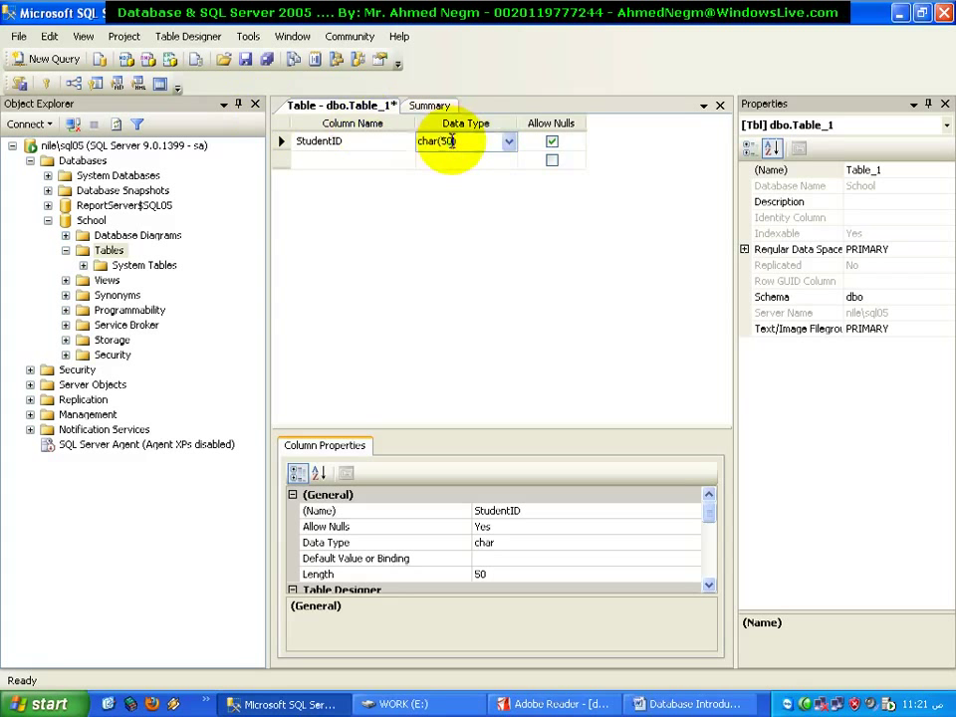
text(150)
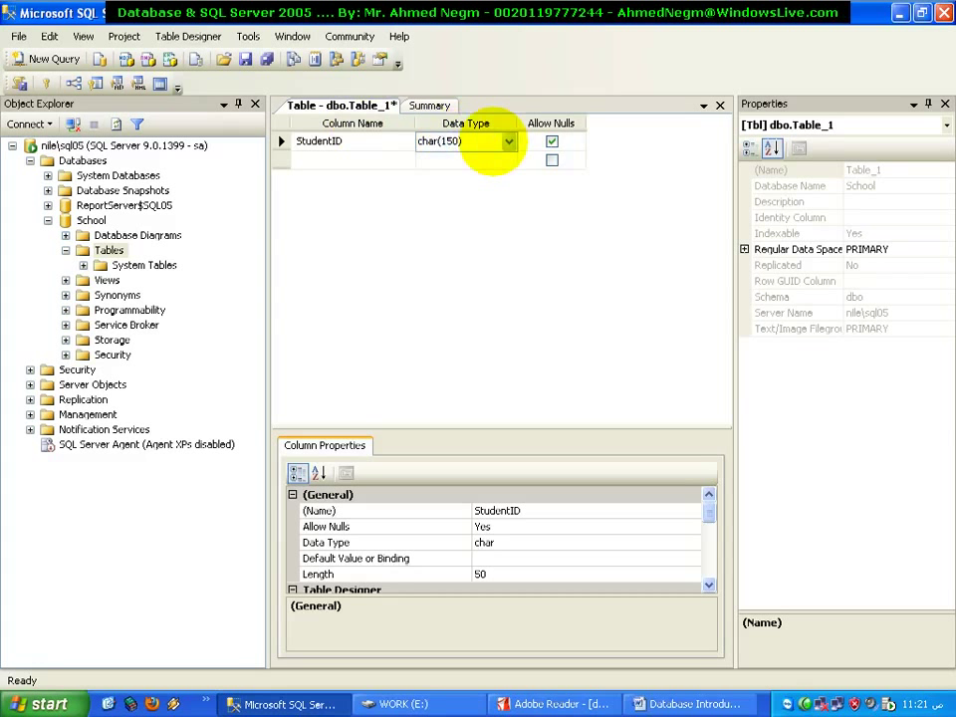
text(0)
click(495, 151)
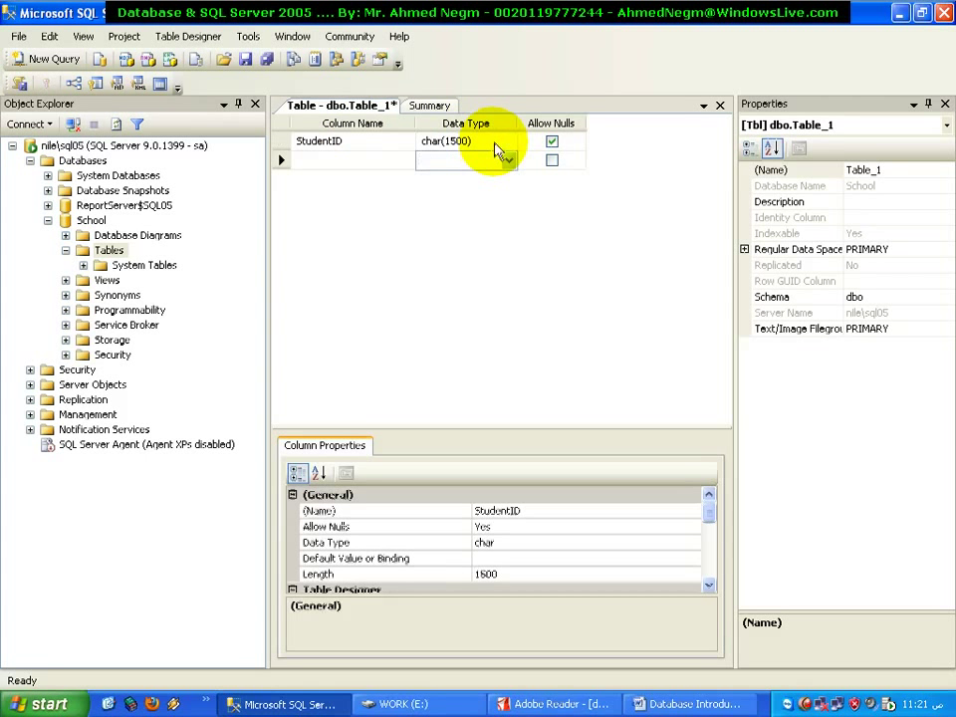
Switch StudentID to varchar(50) and raise its length to 2000
click(490, 141)
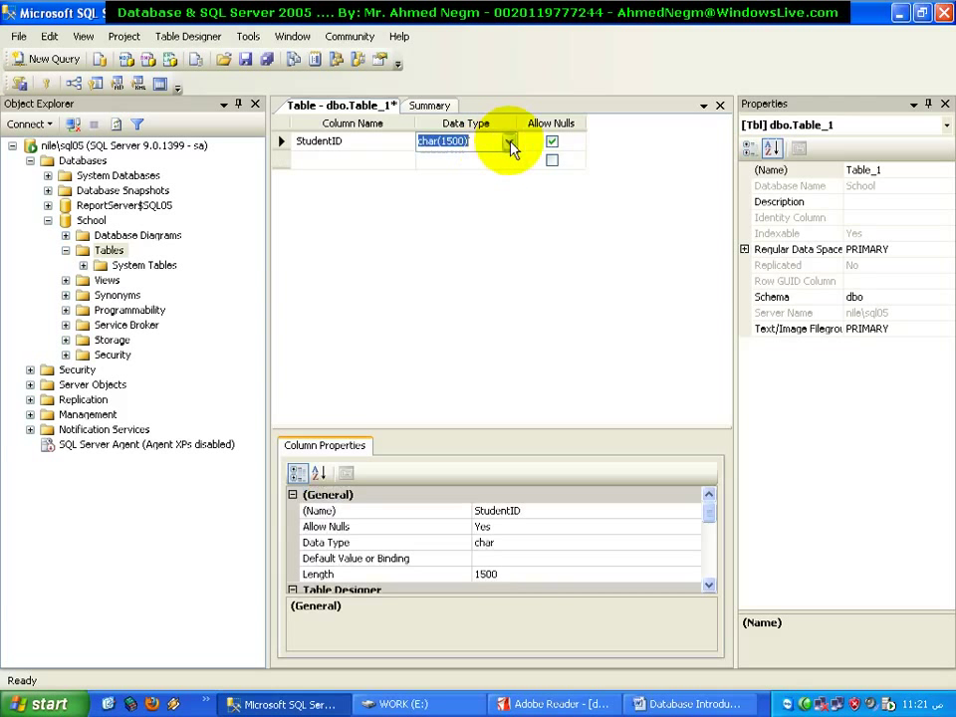
click(507, 142)
drag(515, 221, 512, 273)
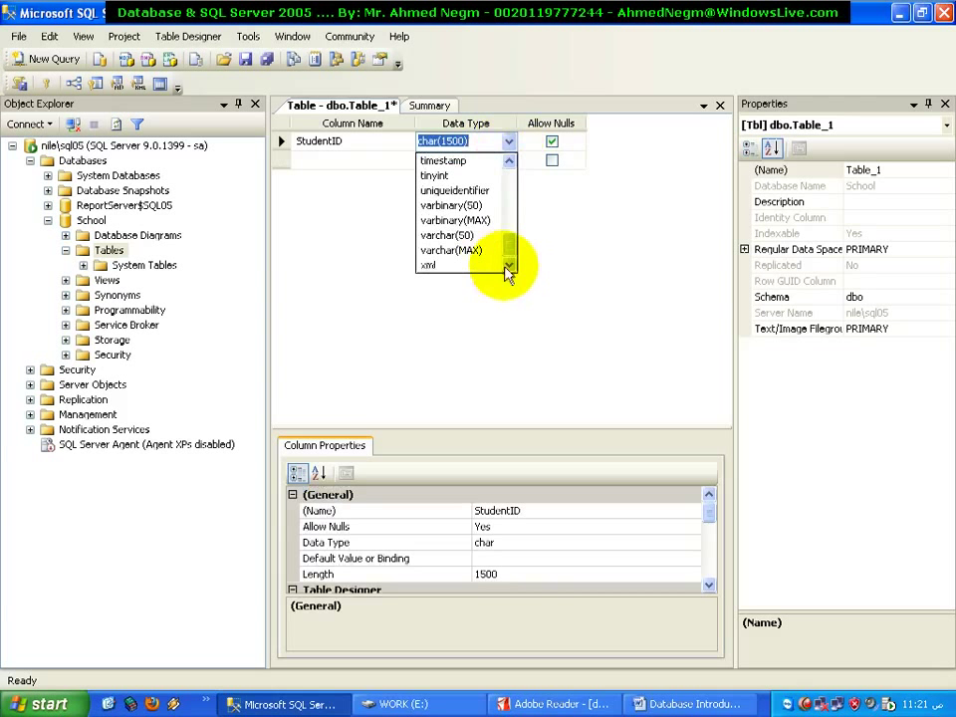
click(488, 237)
click(464, 140)
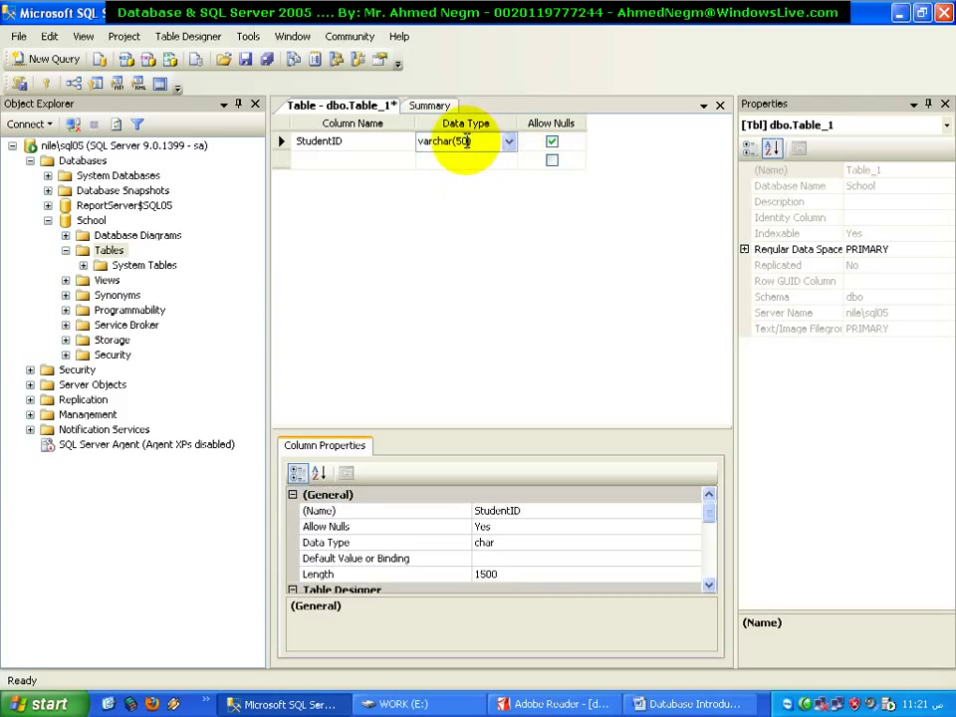
double_click(458, 141)
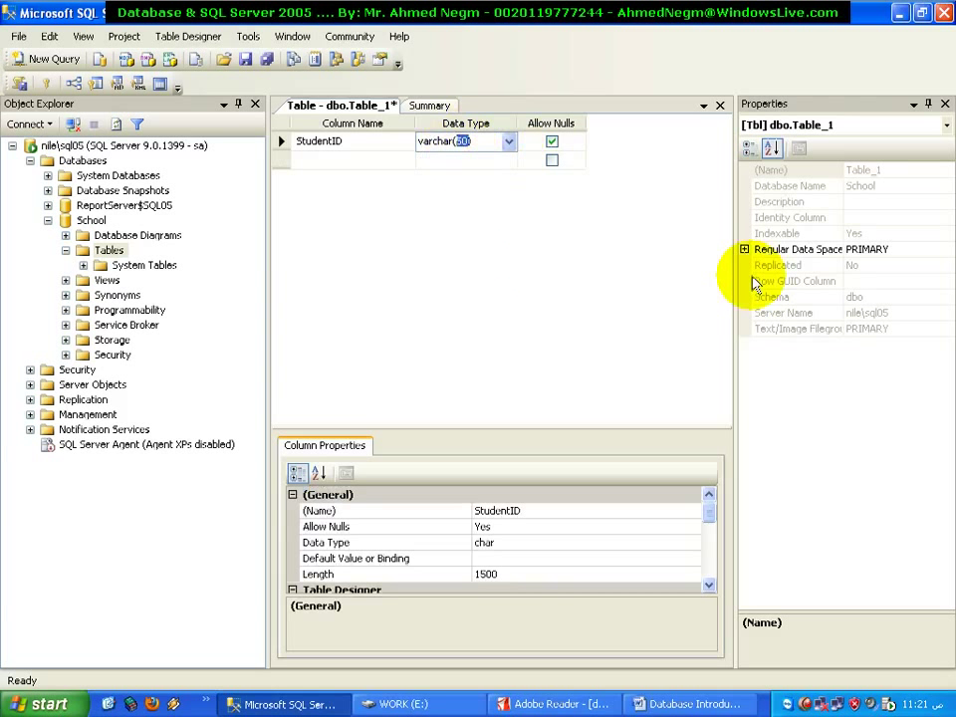
text(2000)
key(Return)
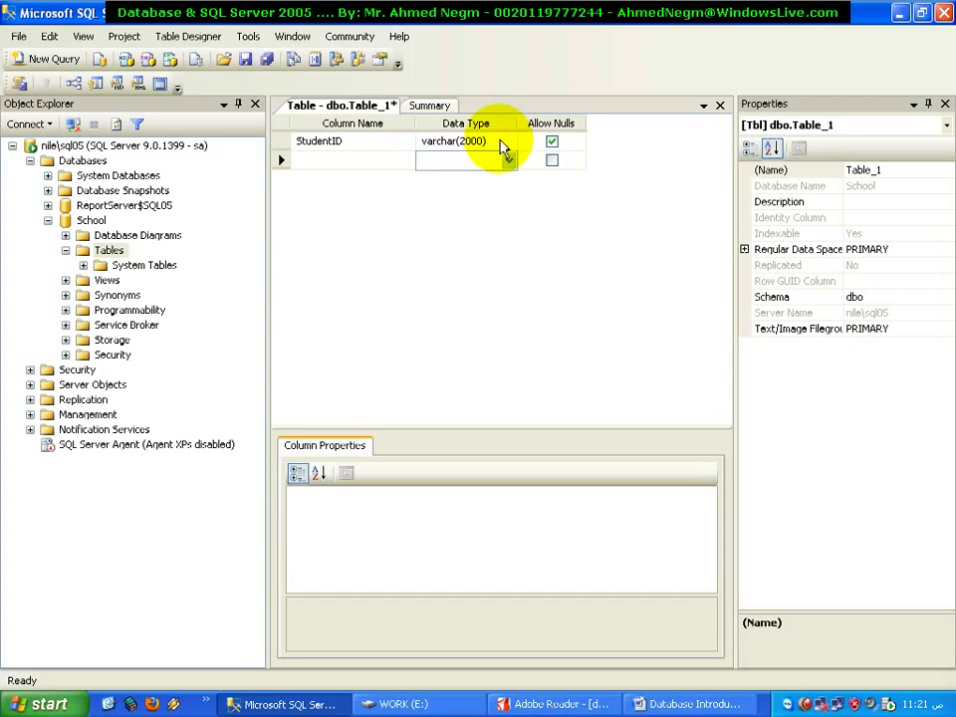
Reselect the varchar(2000) length, browse the type list, then show the relational tables PDF page
click(317, 142)
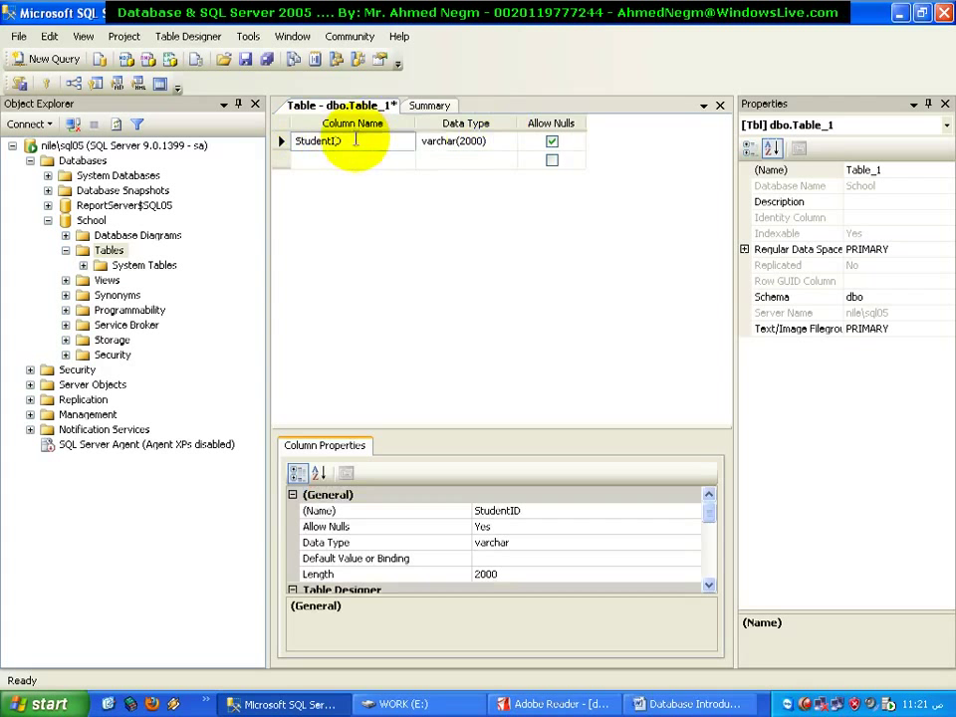
click(489, 141)
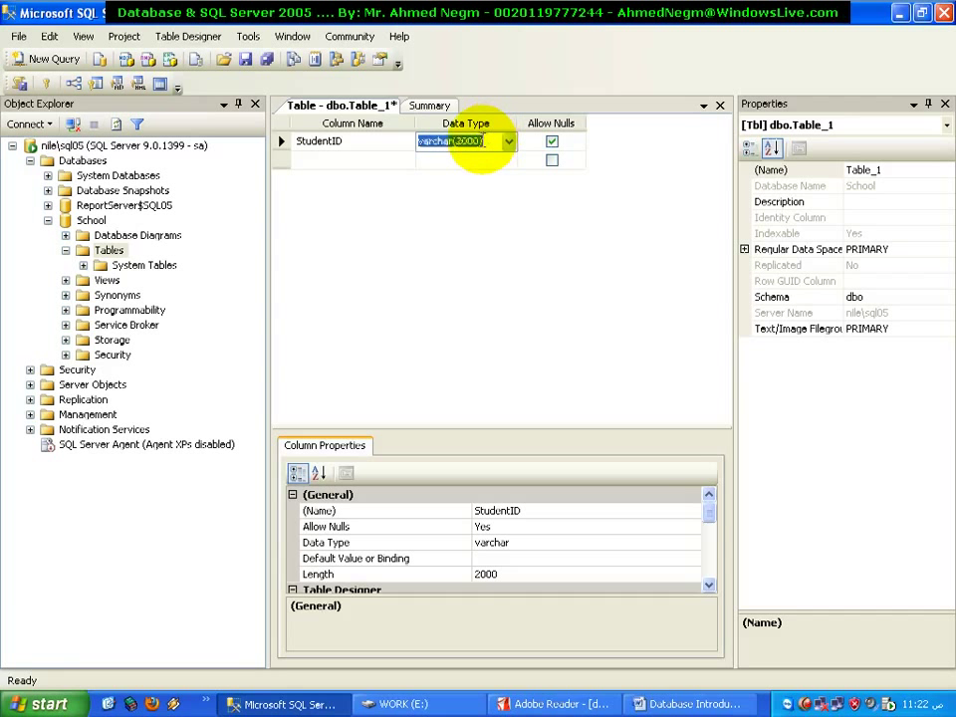
click(484, 140)
drag(482, 140, 454, 145)
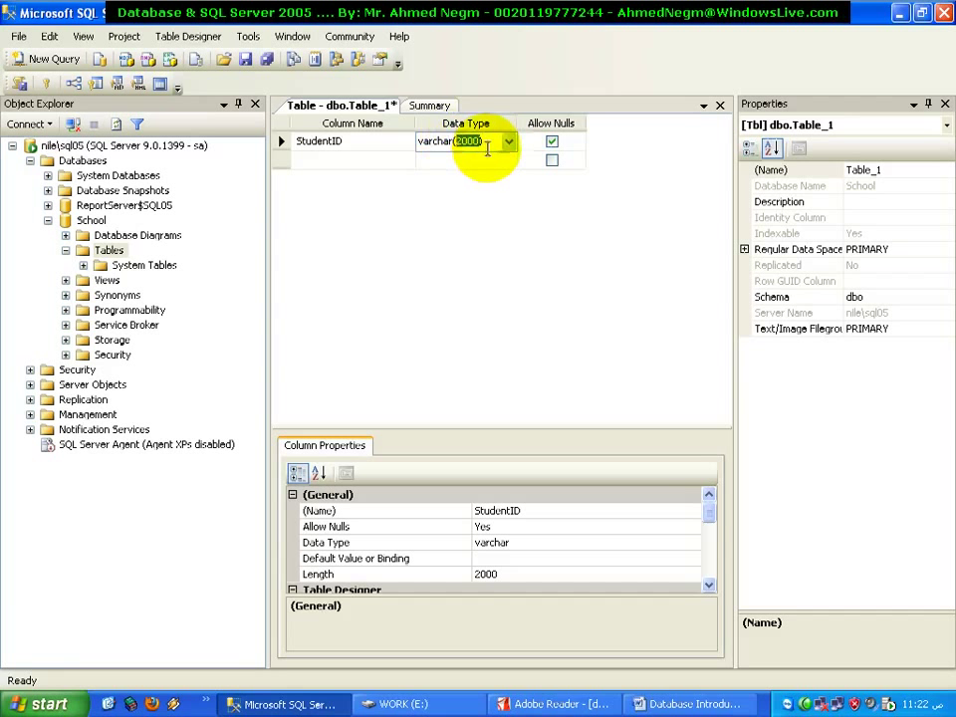
click(509, 143)
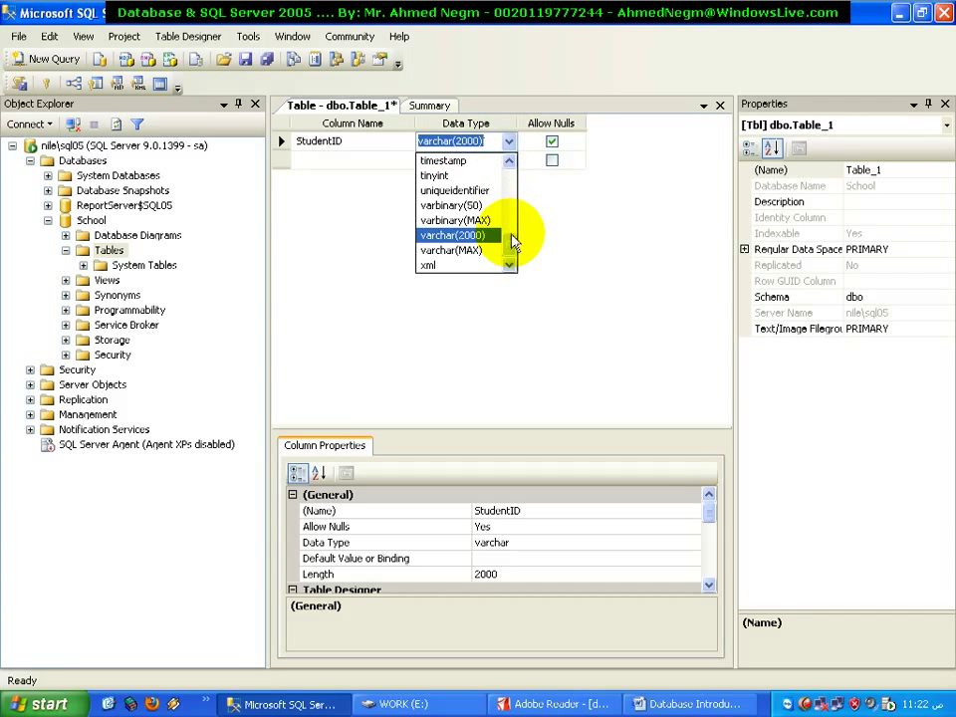
drag(513, 242, 513, 168)
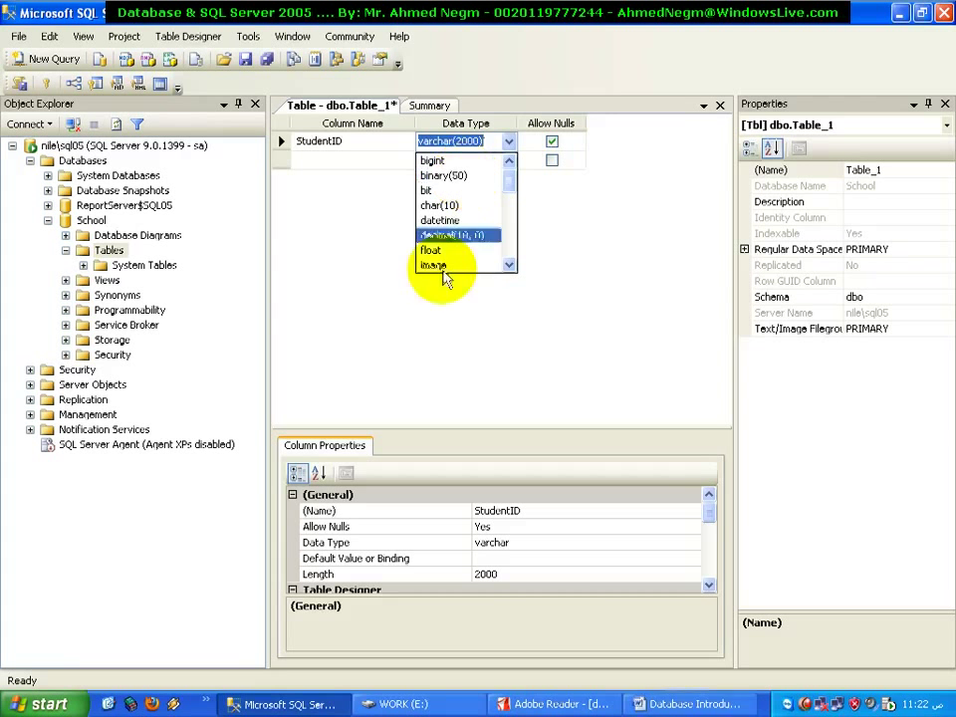
click(558, 704)
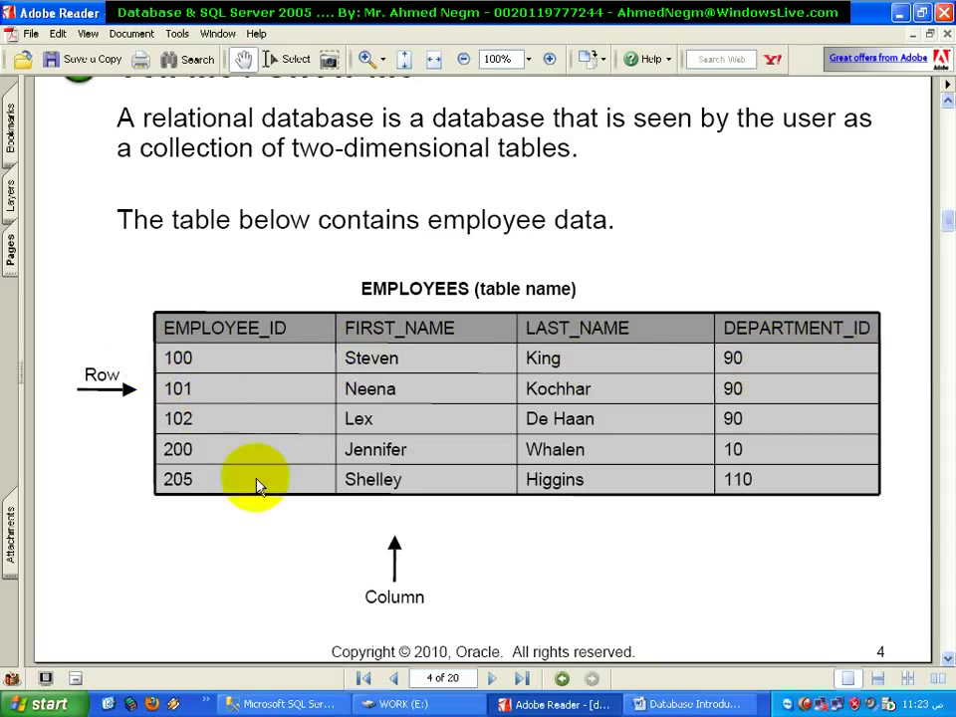
click(749, 705)
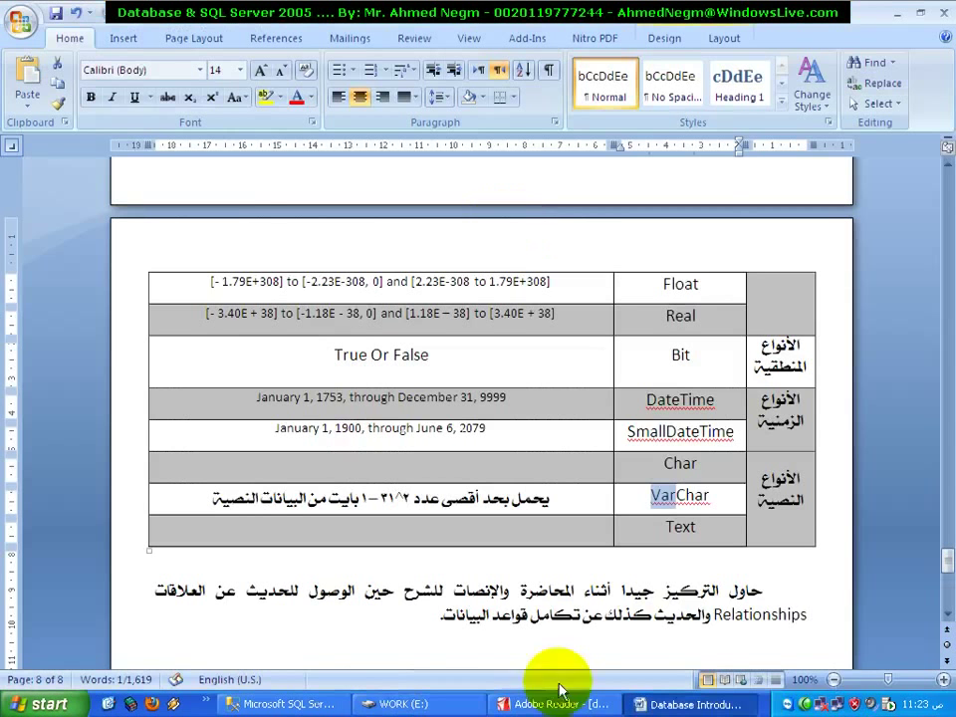
click(254, 707)
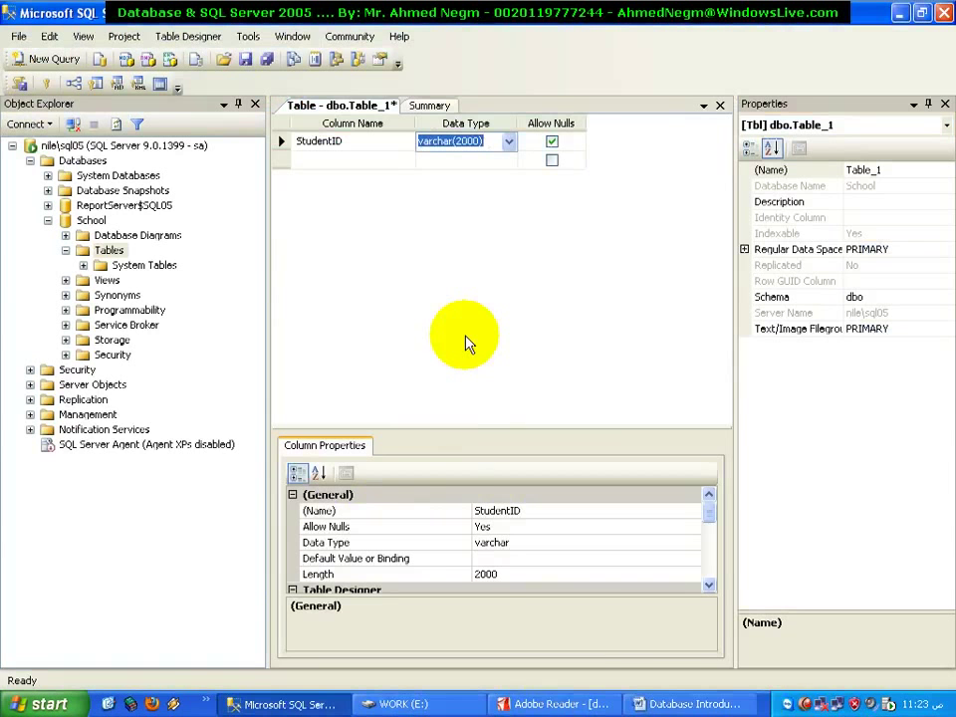
click(645, 704)
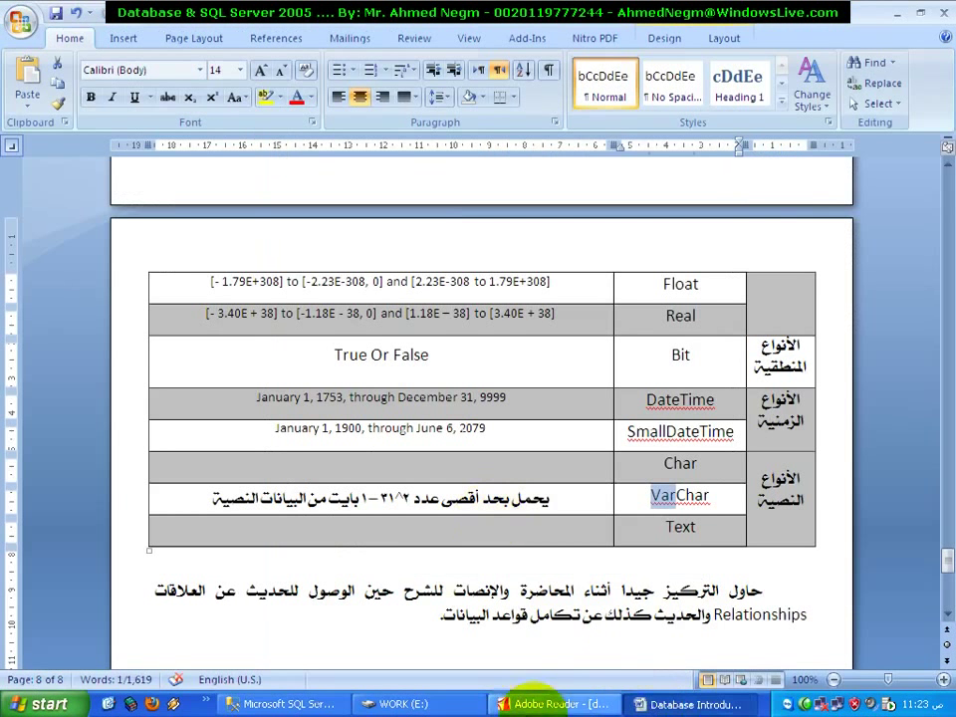
click(538, 704)
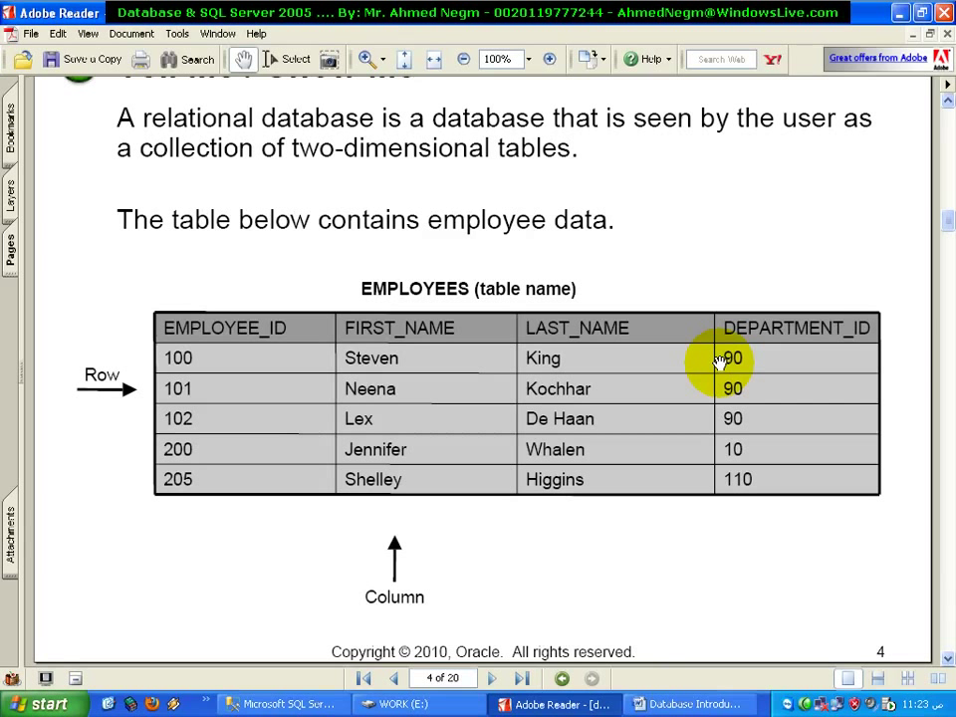
click(316, 707)
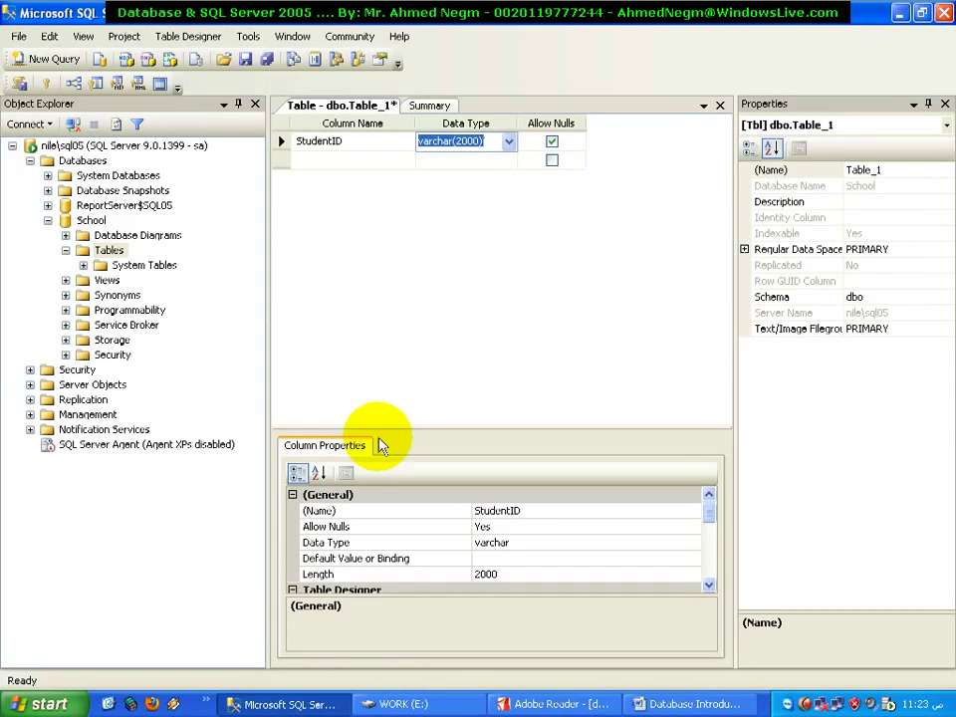
click(510, 145)
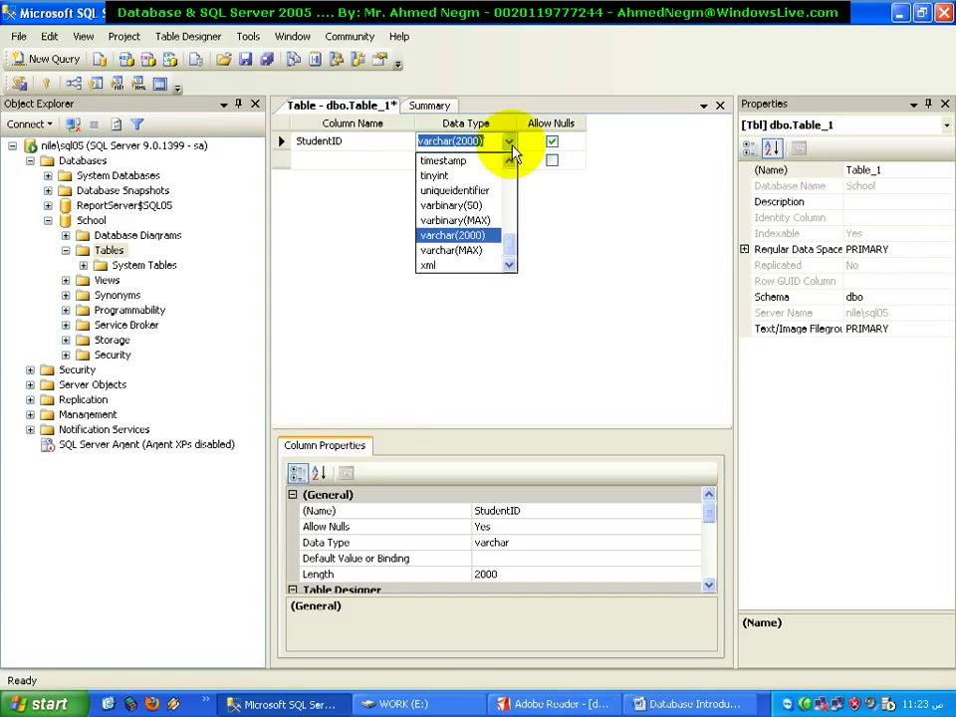
drag(512, 247, 511, 164)
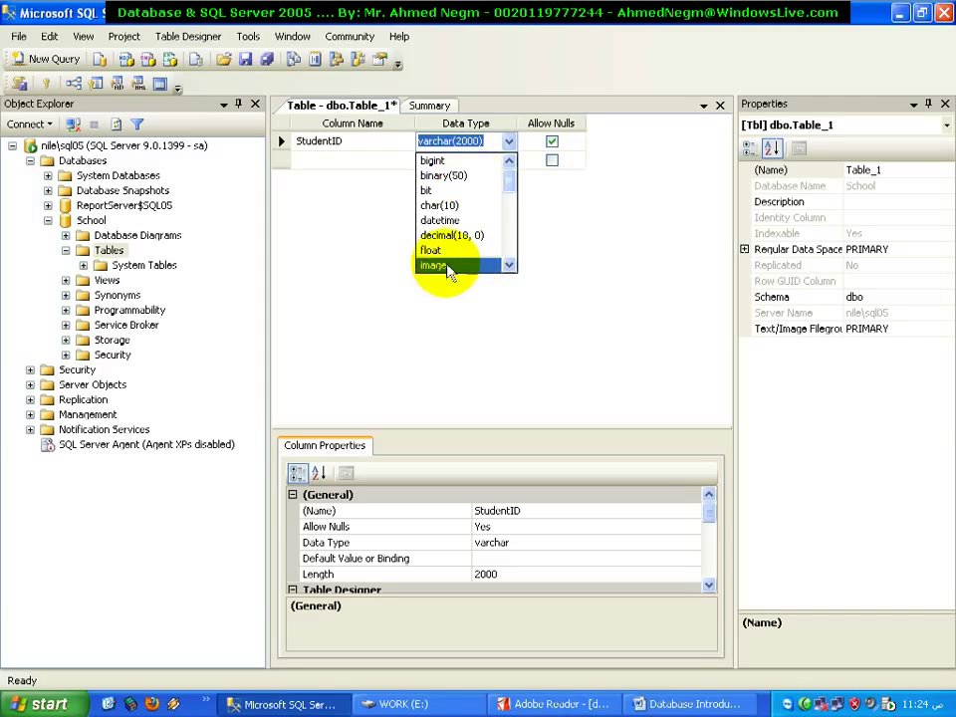
drag(513, 189, 508, 202)
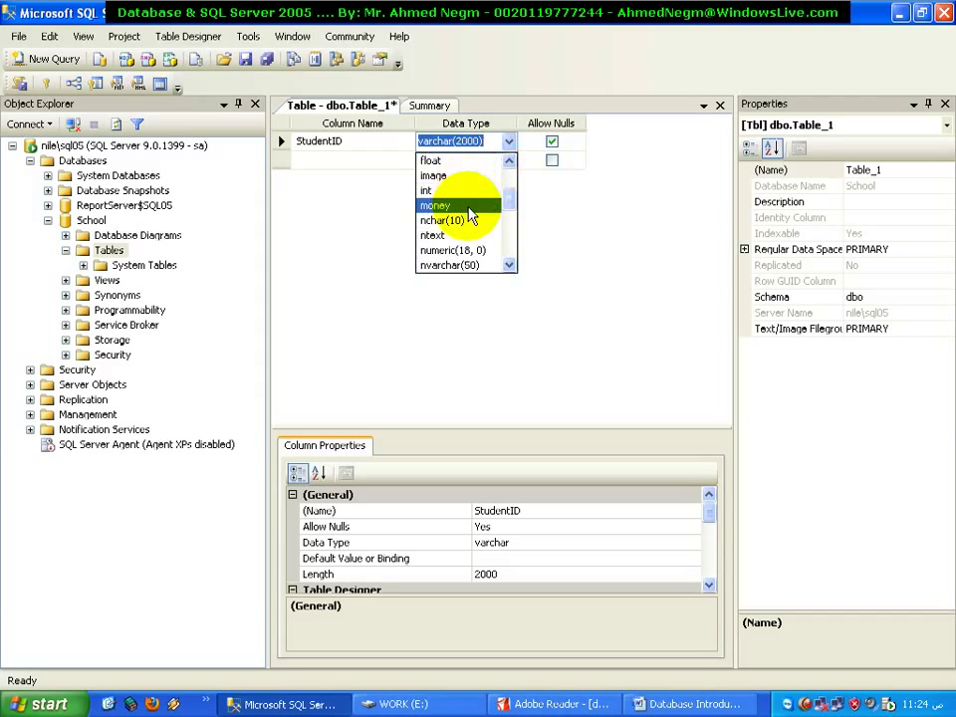
drag(512, 197, 504, 219)
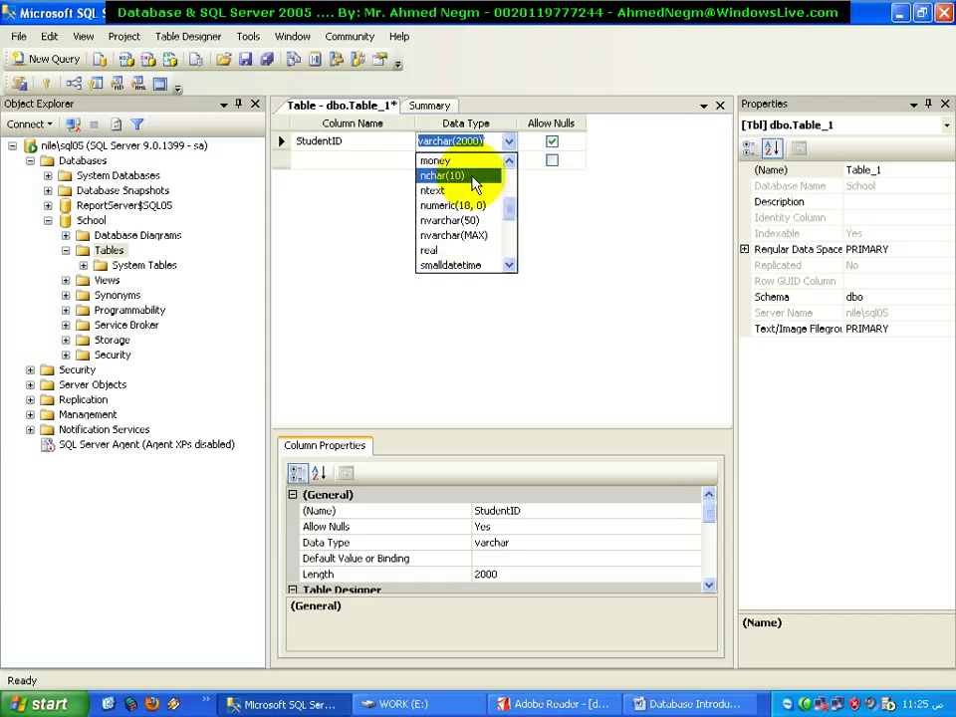
Open the Properties dialog of the School database from Object Explorer
click(338, 205)
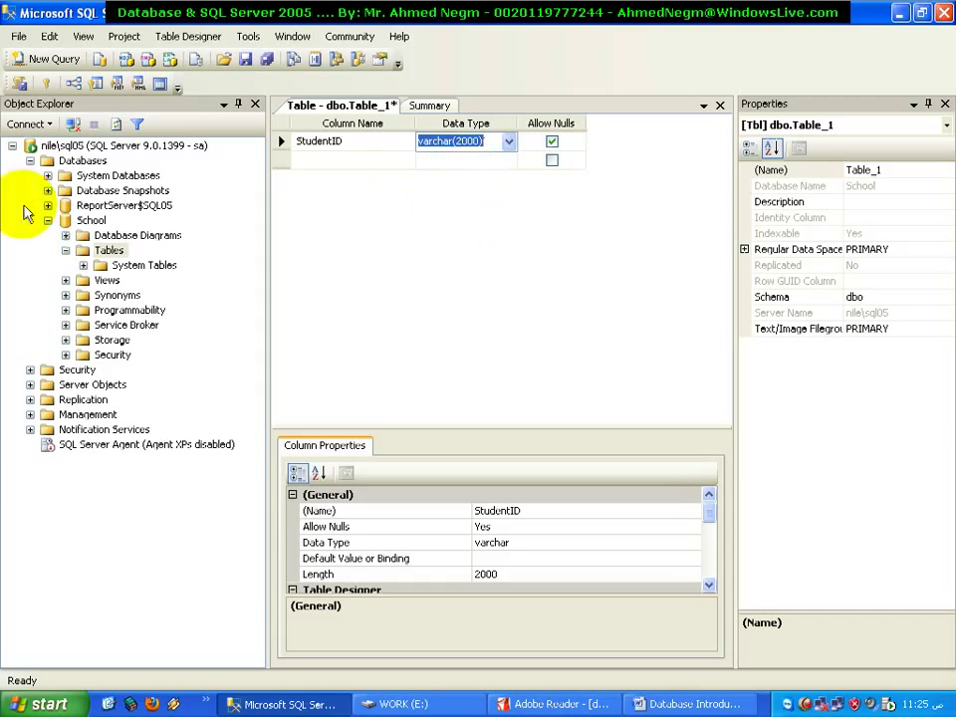
right_click(76, 220)
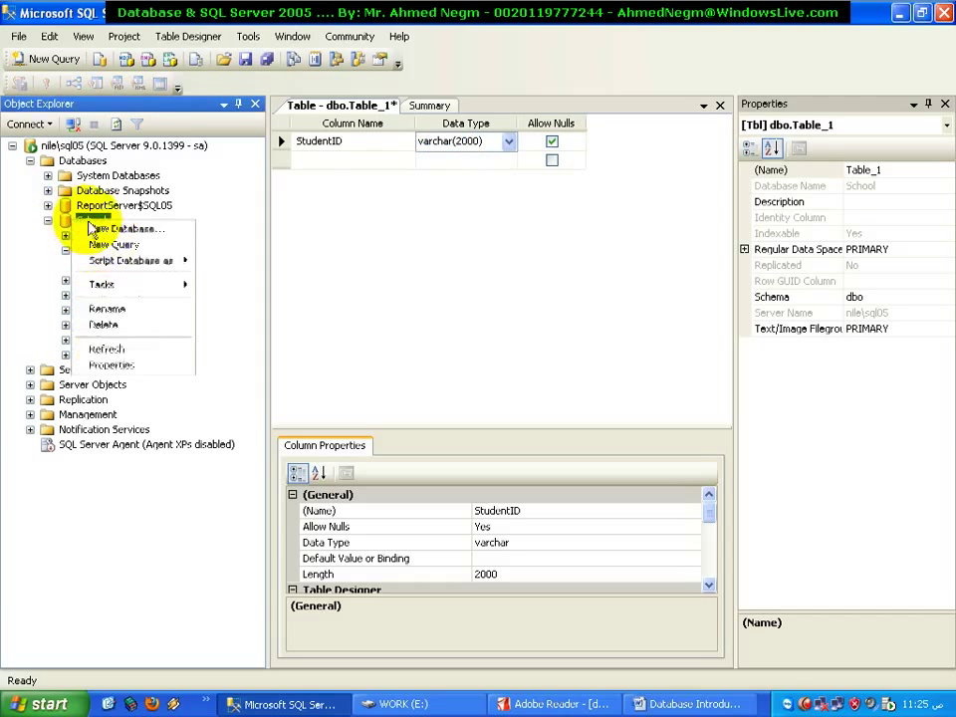
click(128, 362)
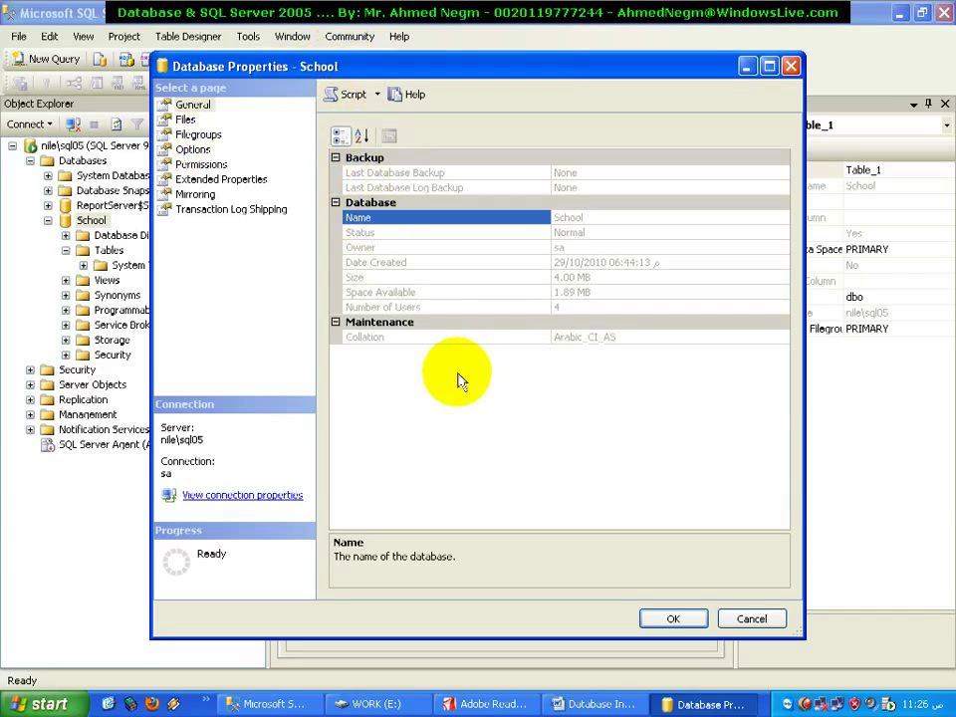
click(436, 309)
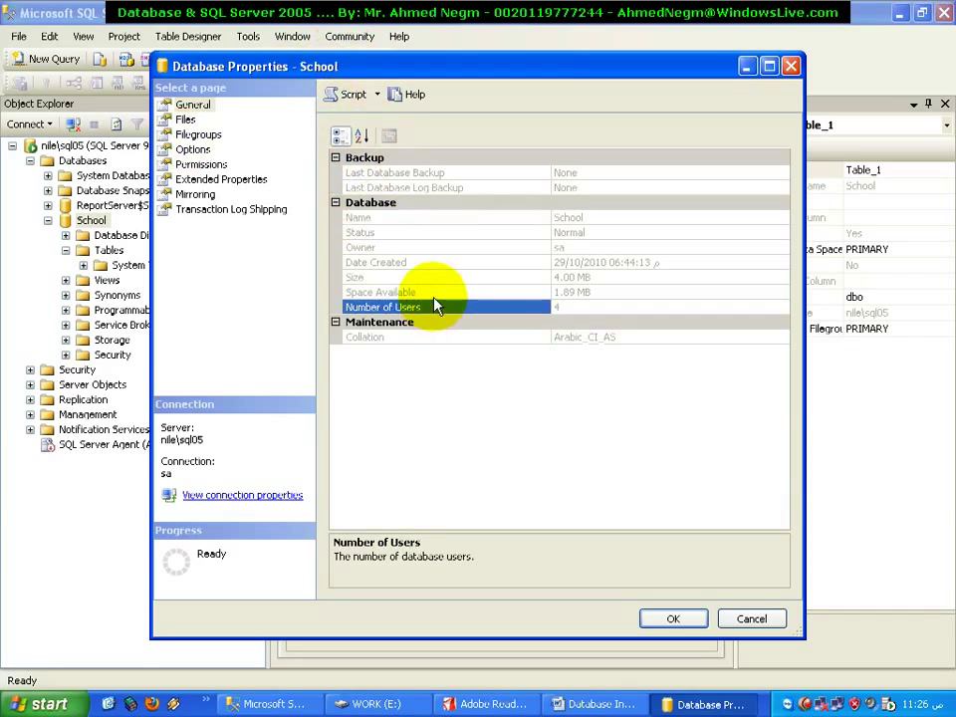
click(428, 291)
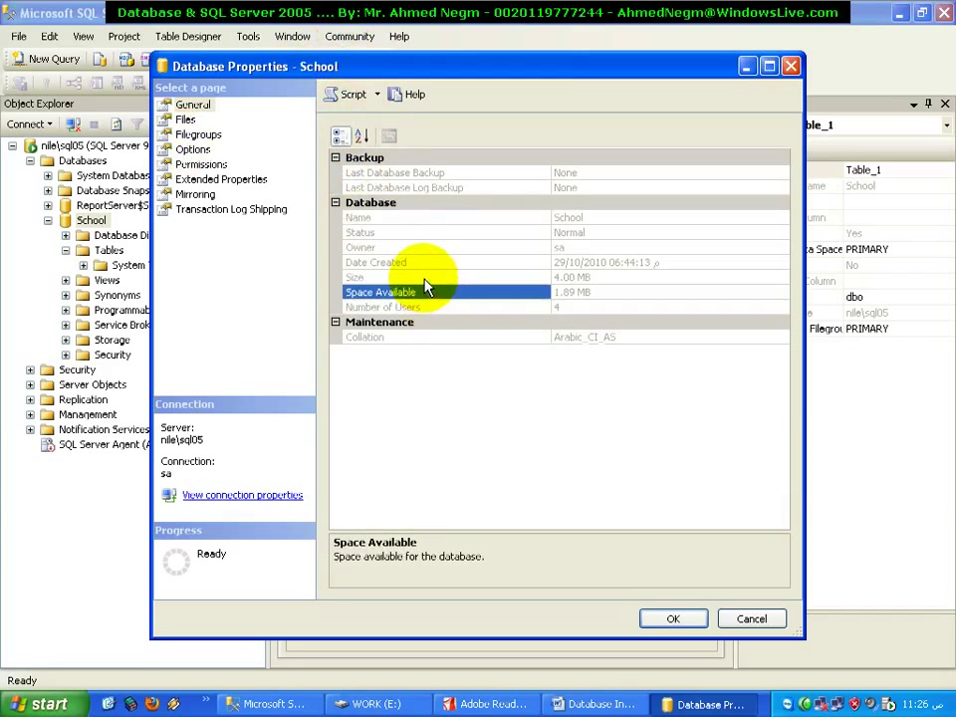
click(424, 280)
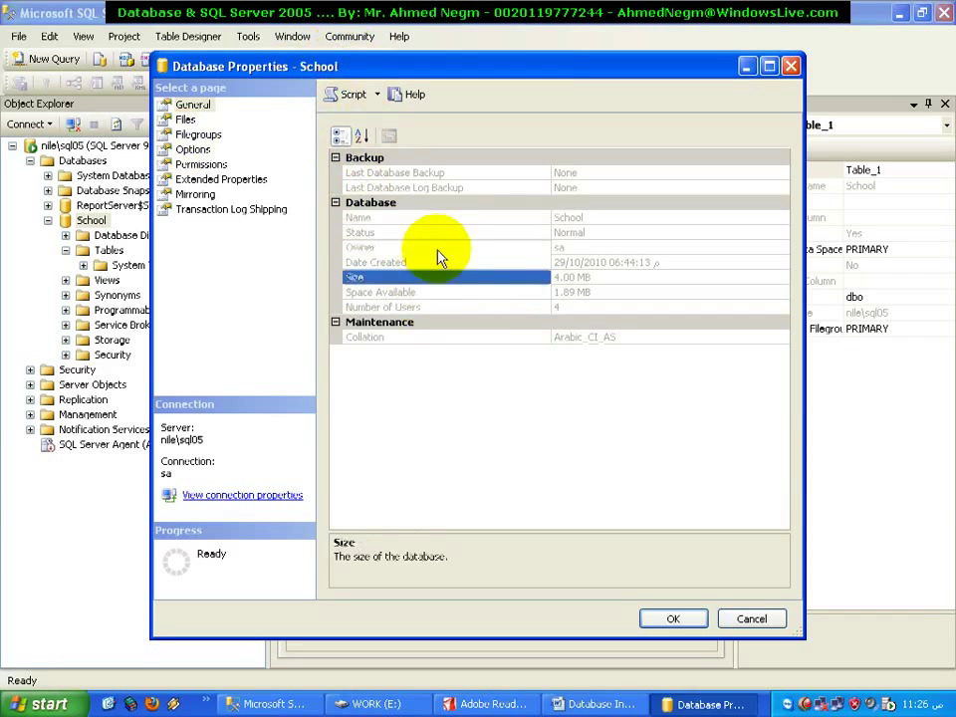
click(440, 253)
click(445, 265)
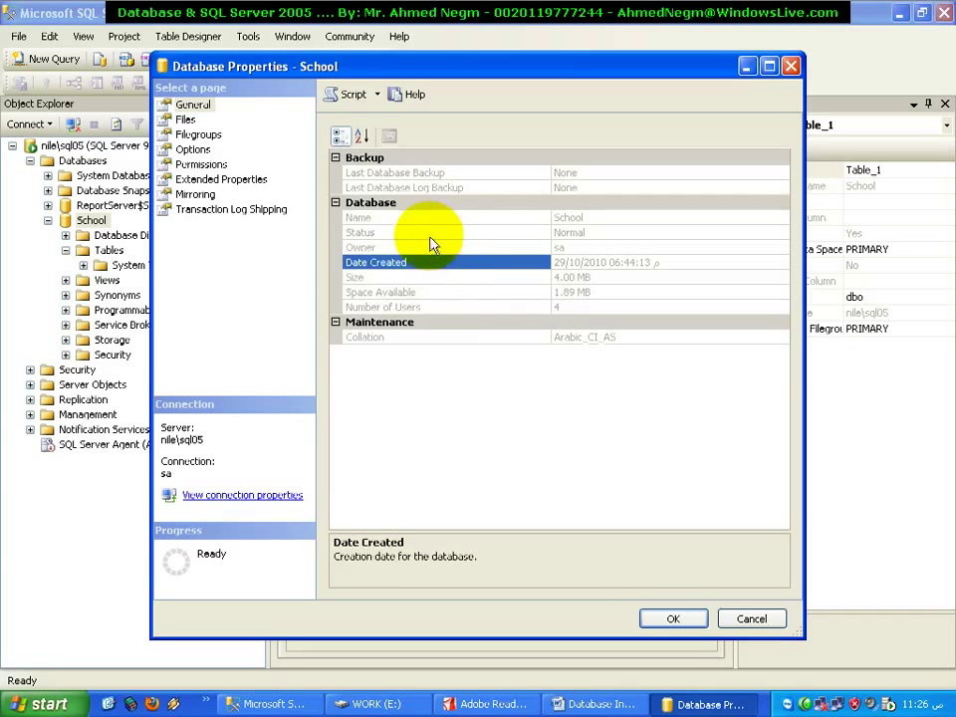
click(429, 237)
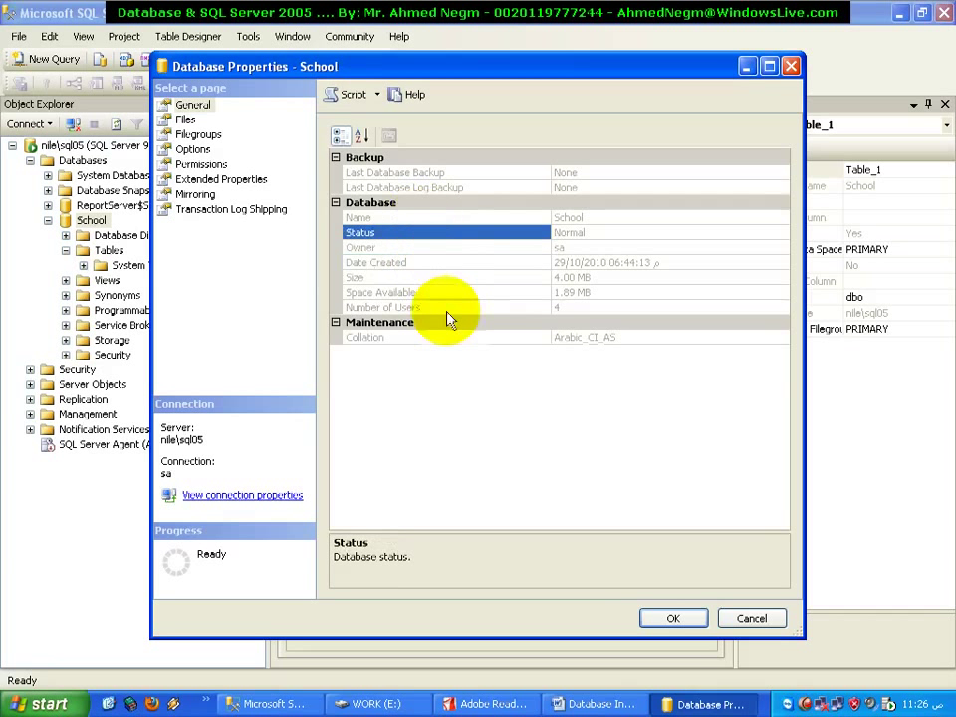
click(476, 342)
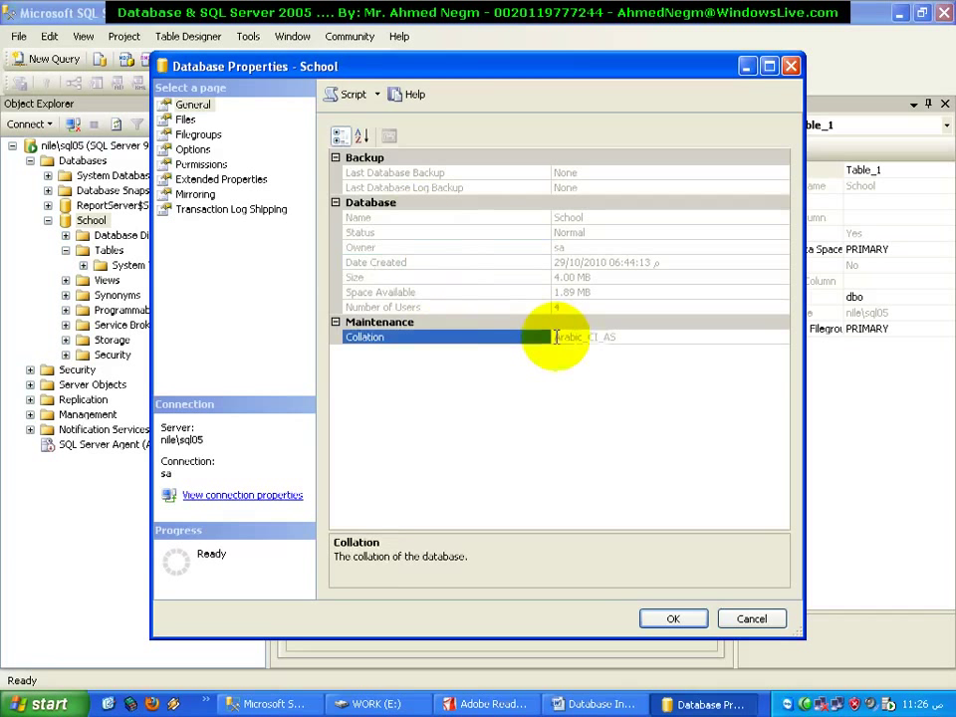
click(587, 338)
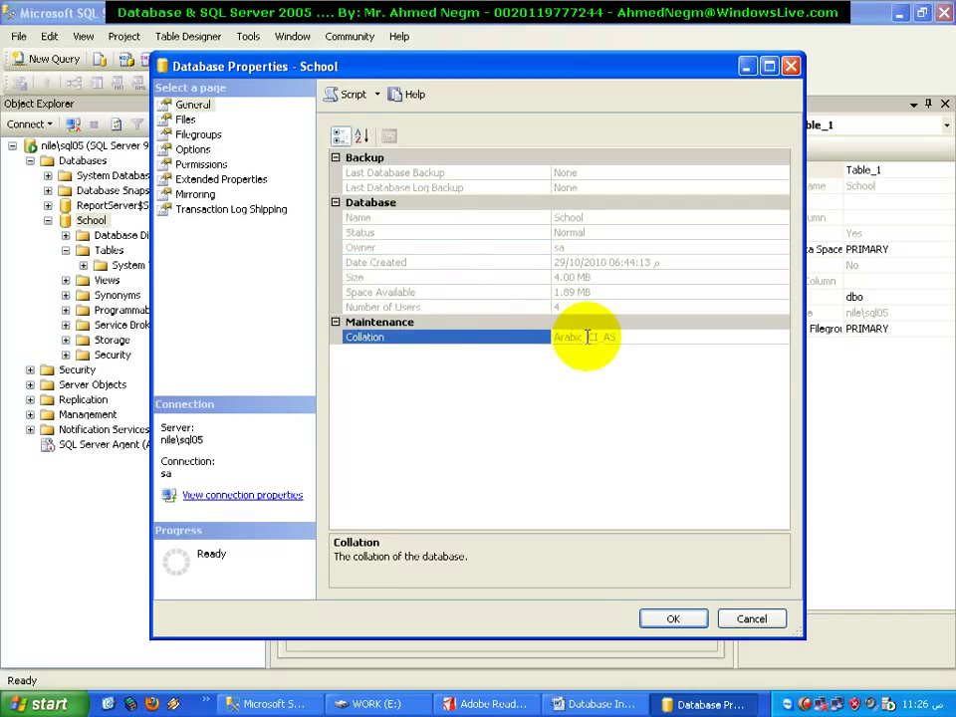
drag(625, 341, 553, 339)
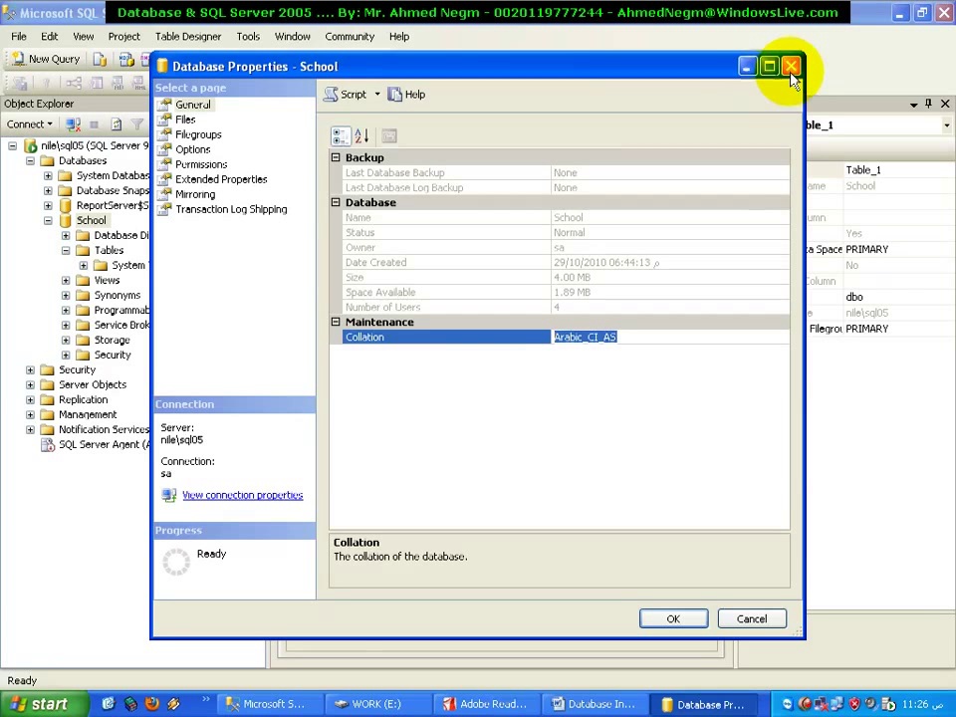
click(45, 704)
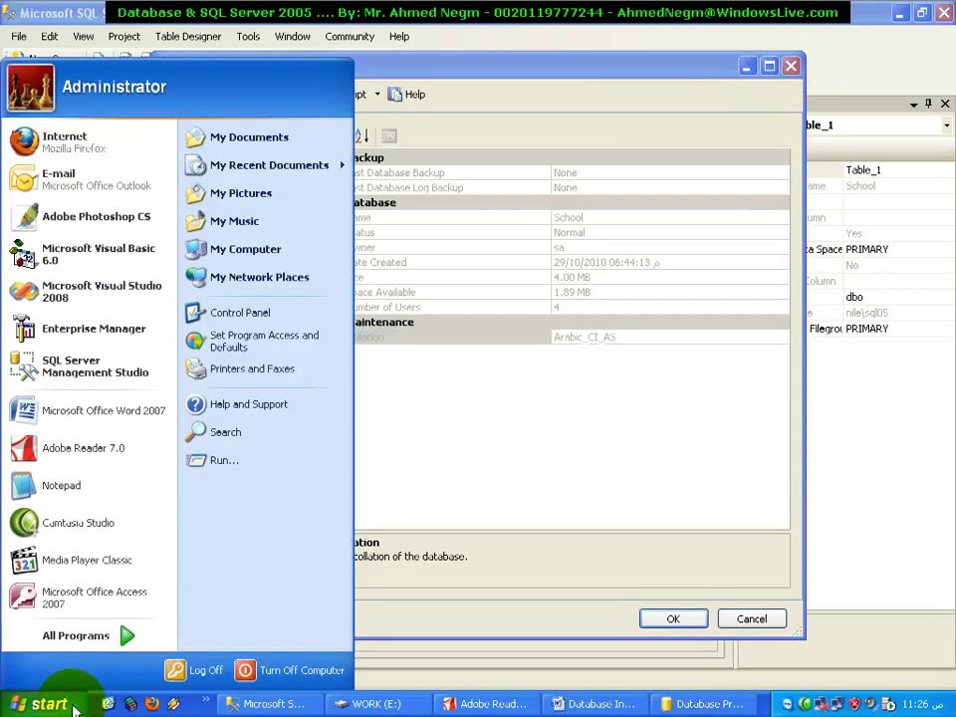
click(292, 316)
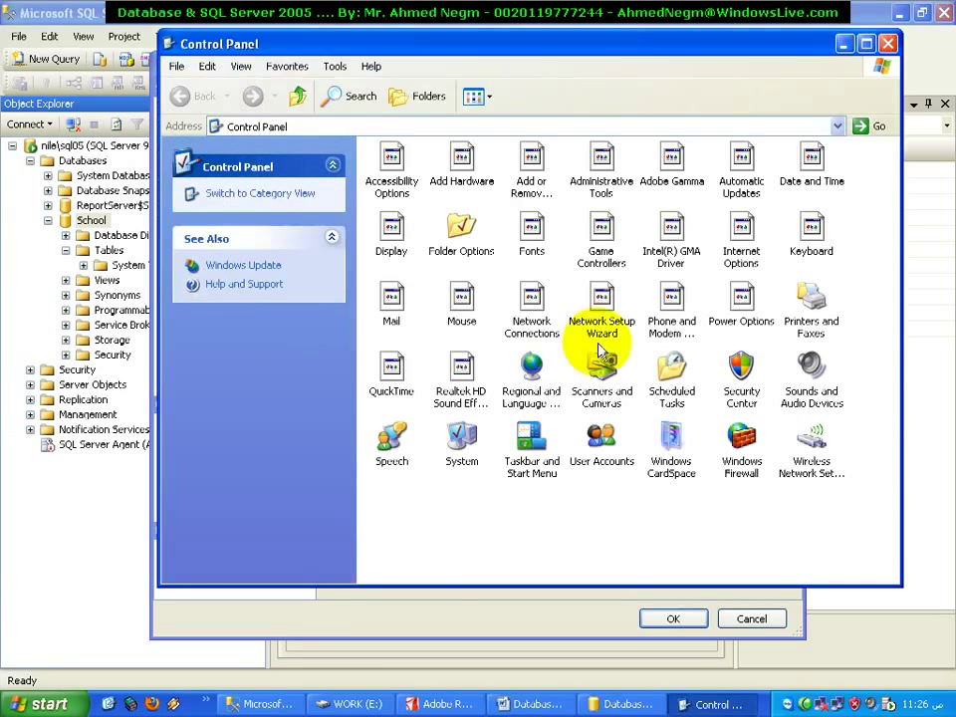
click(539, 370)
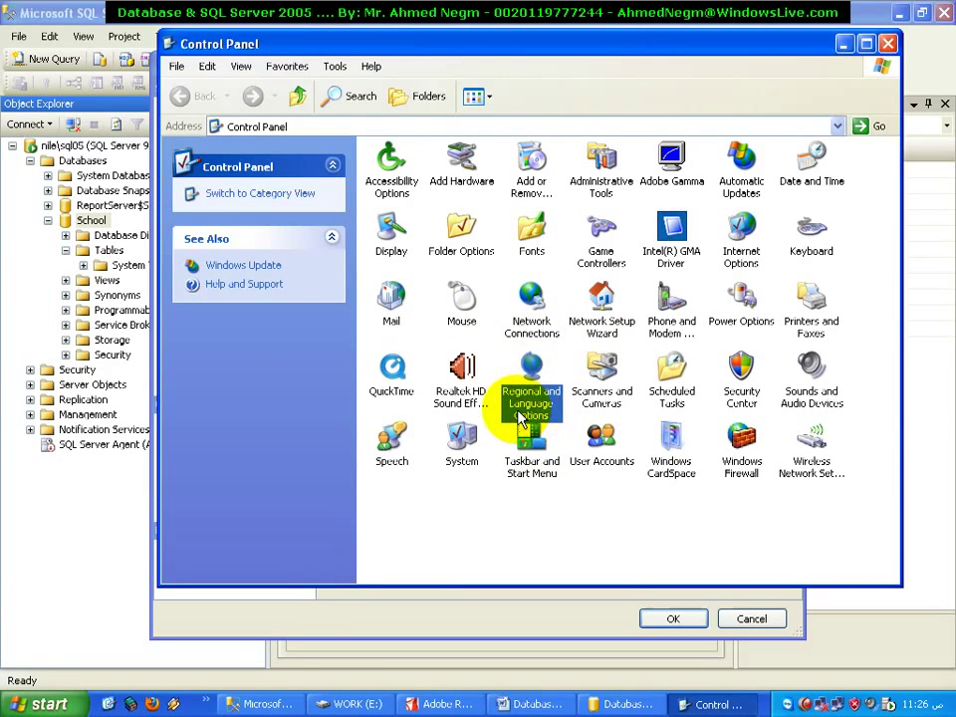
click(886, 50)
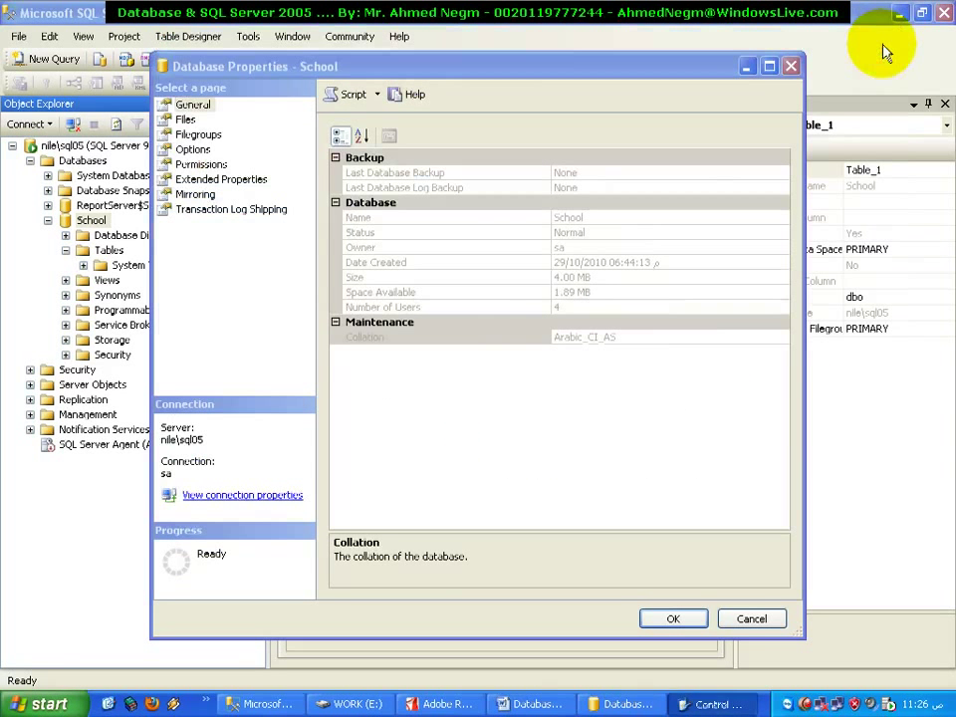
Close the School properties dialog and change StudentID's type from varchar(2000) to text
click(790, 66)
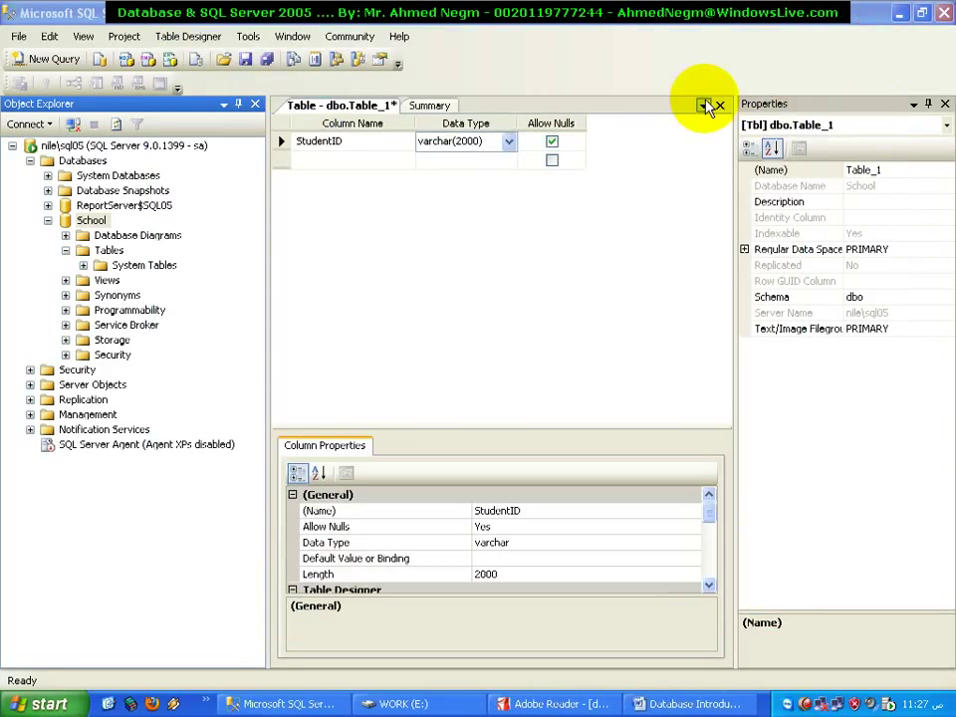
click(510, 145)
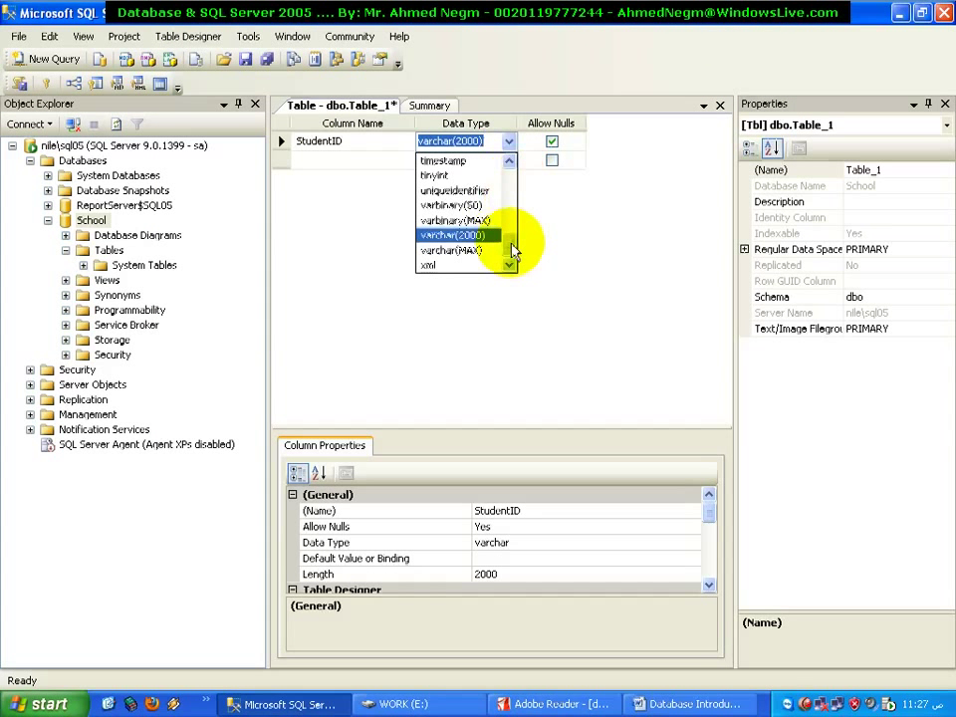
mouse_move(514, 239)
mouse_down()
mouse_move(512, 207)
mouse_move(515, 217)
mouse_up()
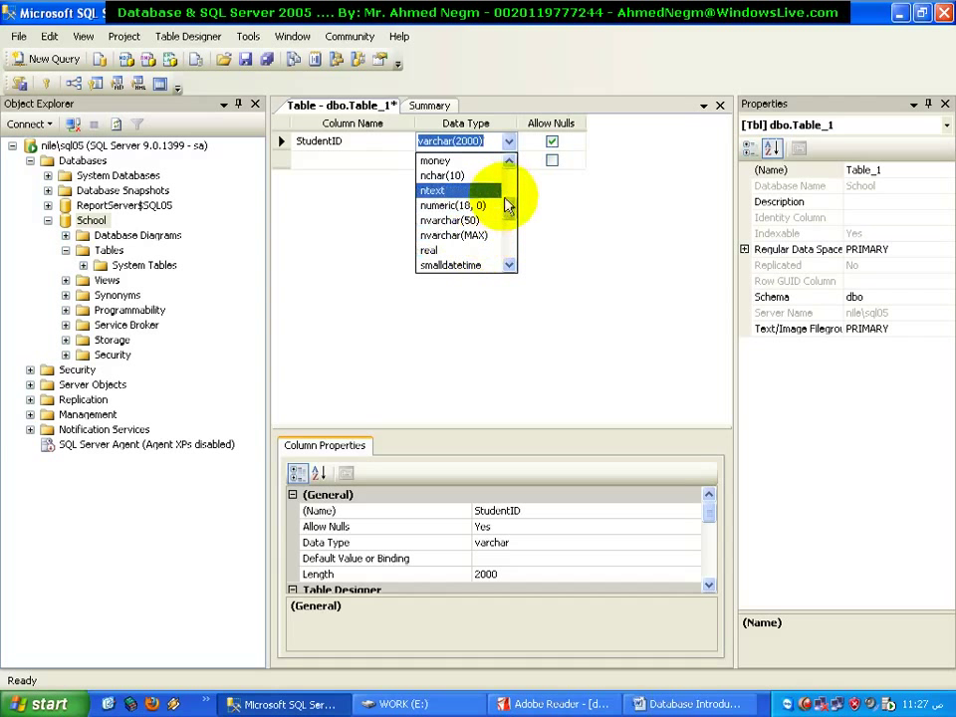
drag(507, 205, 509, 235)
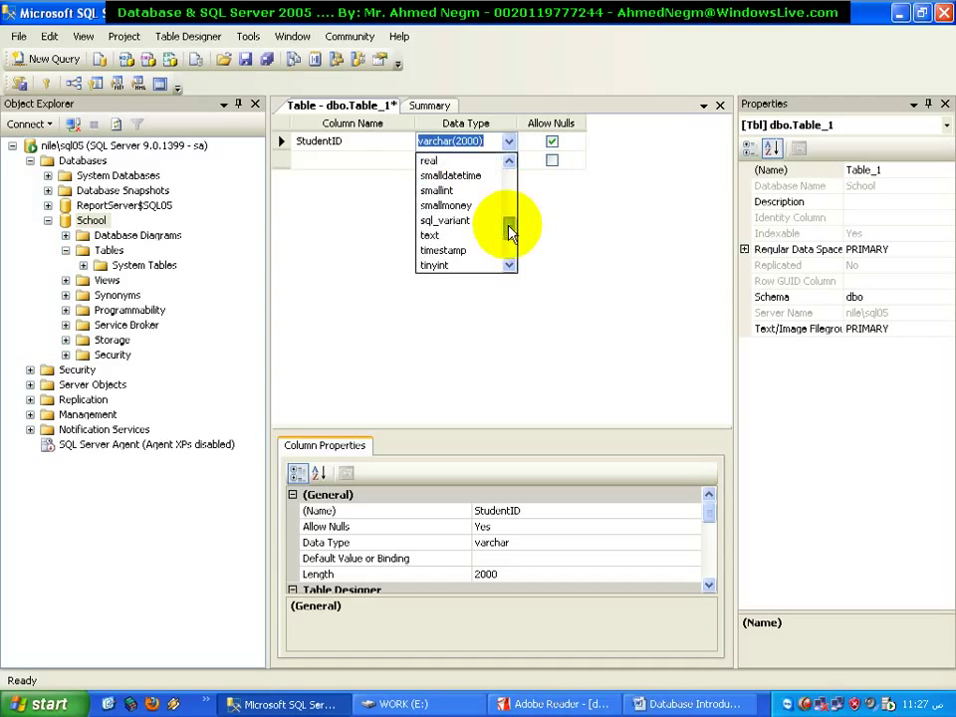
drag(508, 232, 512, 257)
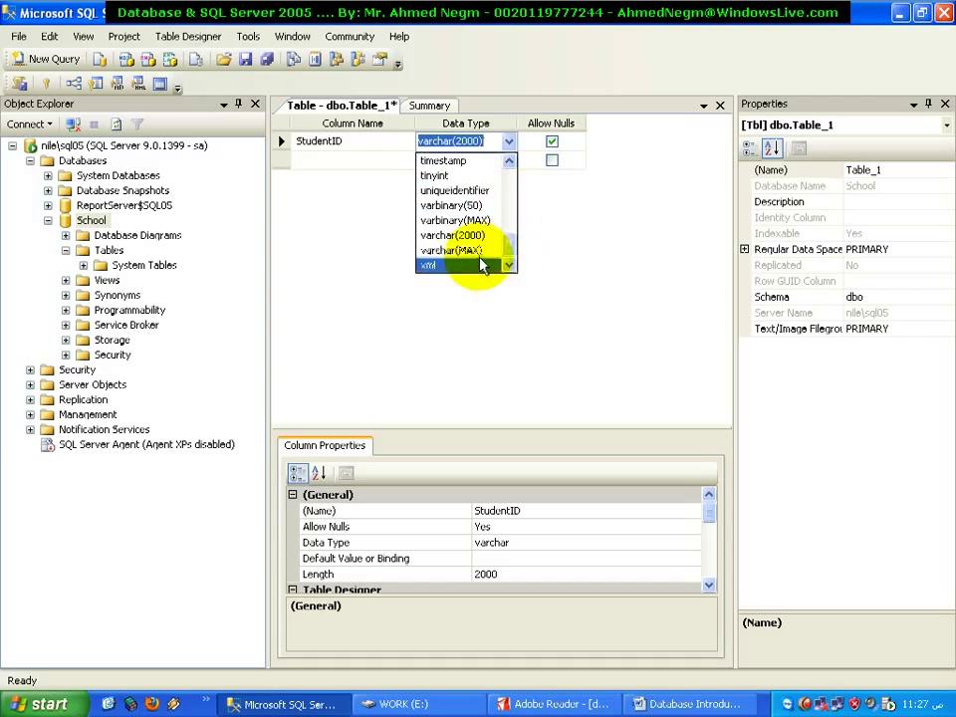
mouse_move(512, 256)
mouse_down()
mouse_move(512, 213)
mouse_move(510, 235)
mouse_up()
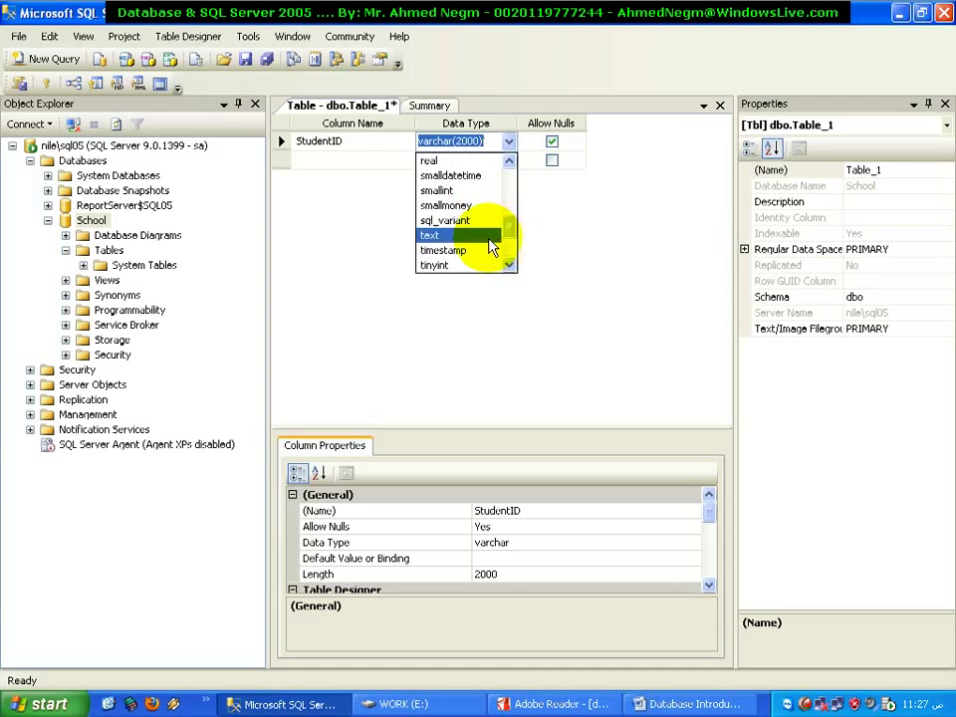
click(491, 239)
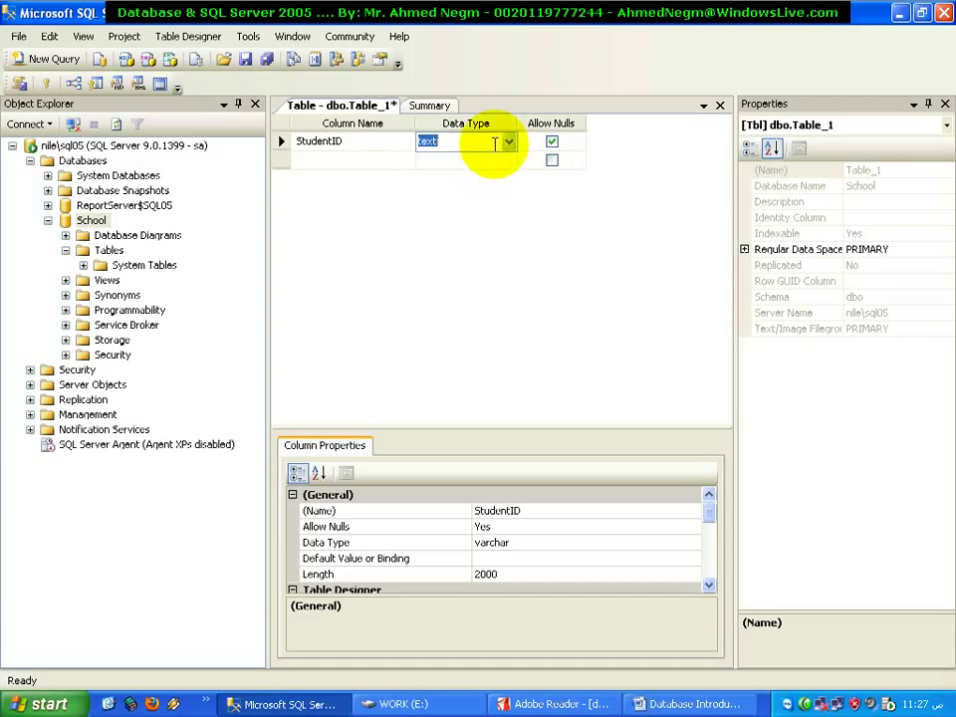
click(707, 706)
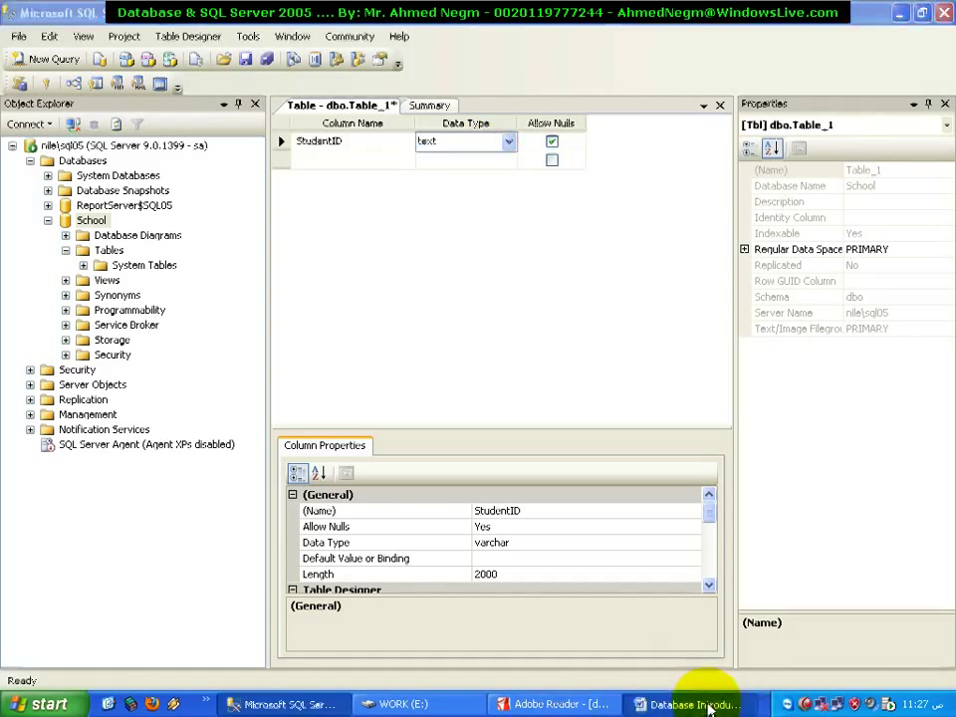
Point out the Char and VarChar rows in Word, then return to the Table_1 designer
click(791, 478)
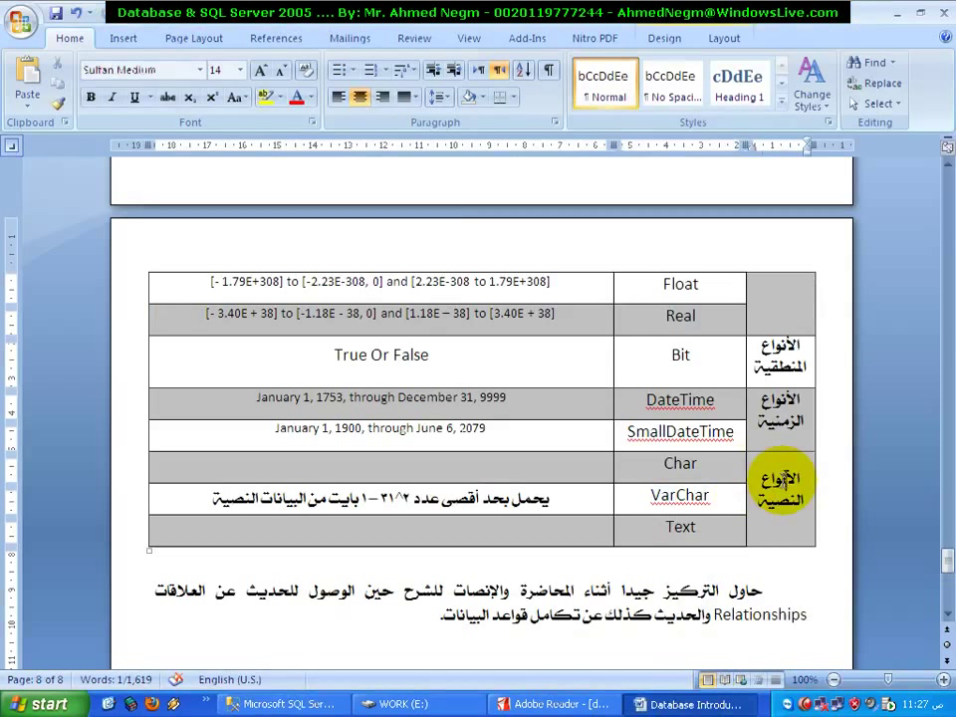
click(697, 463)
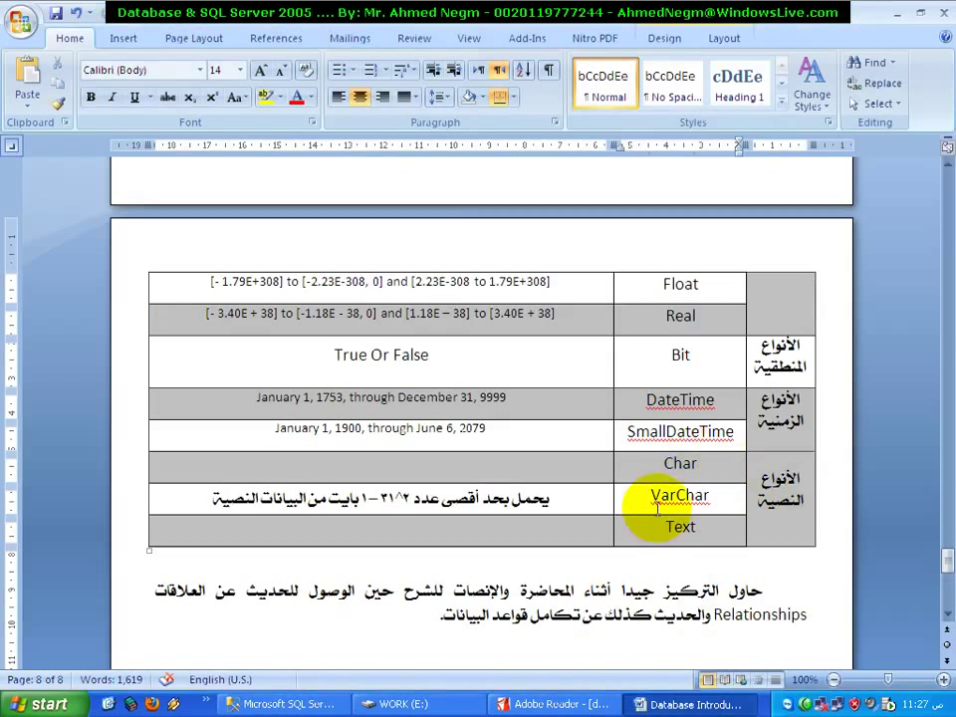
click(684, 495)
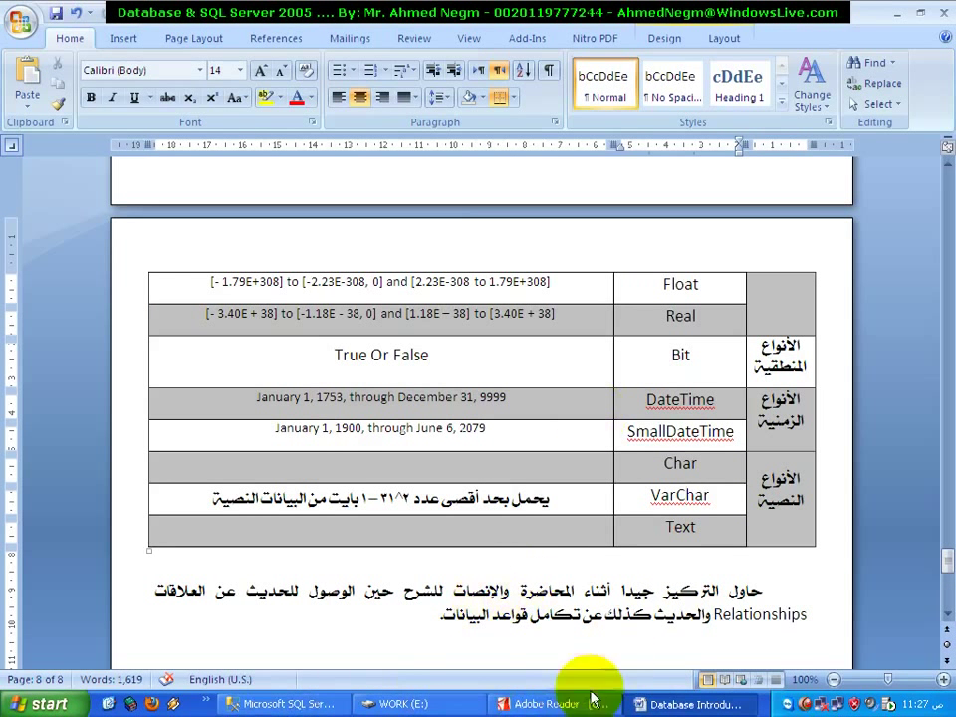
click(561, 704)
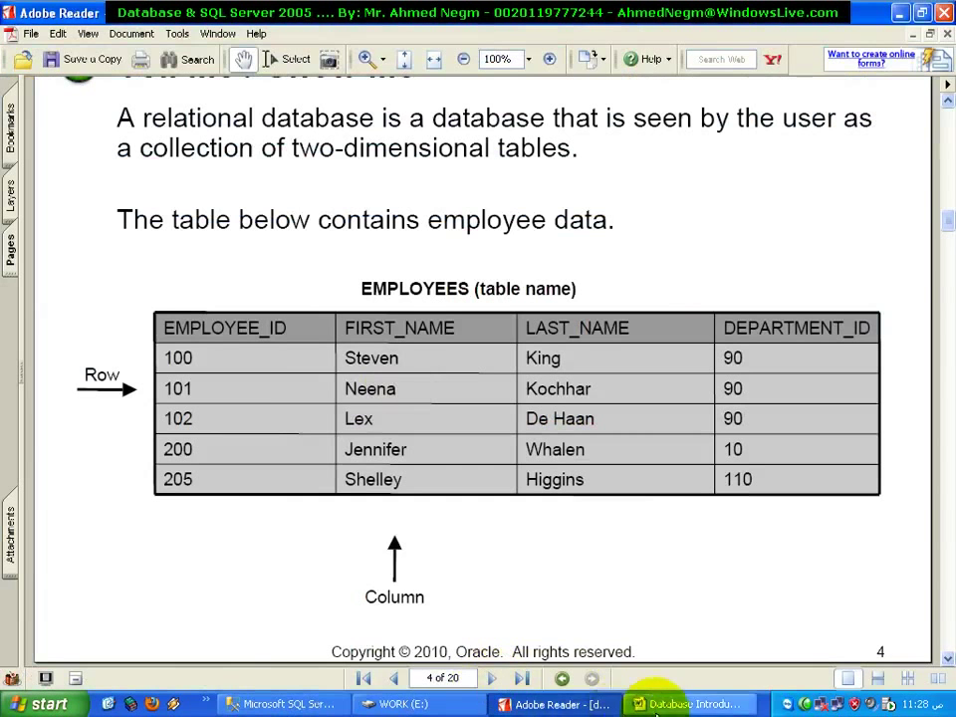
click(269, 704)
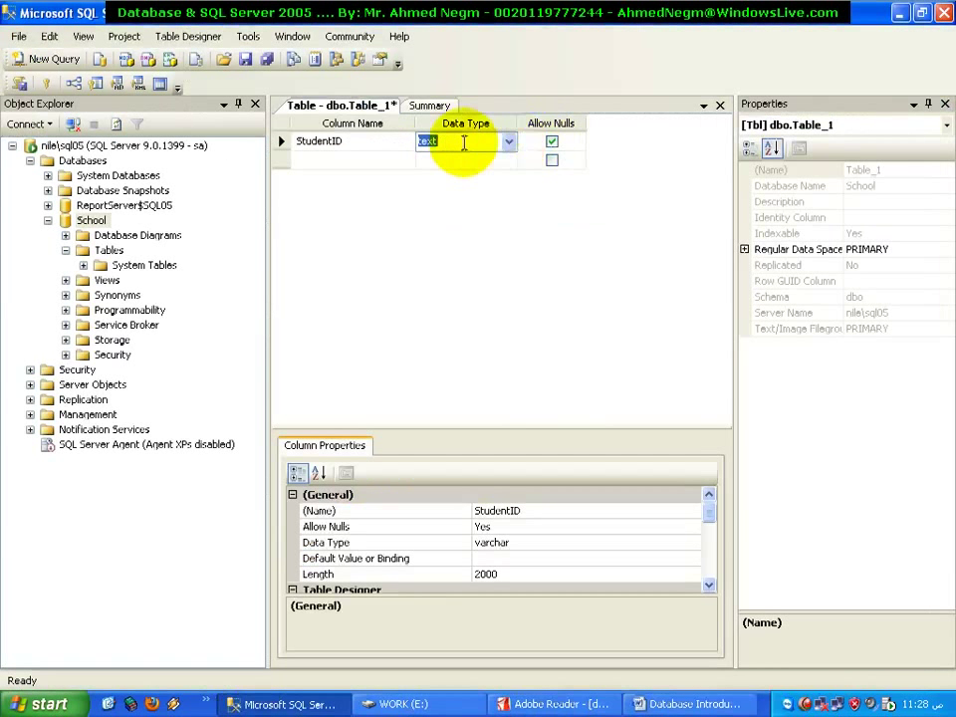
After trying varbinary(50) and a rejected varchar(9000), give StudentID the varchar(2000) type
click(507, 141)
click(455, 220)
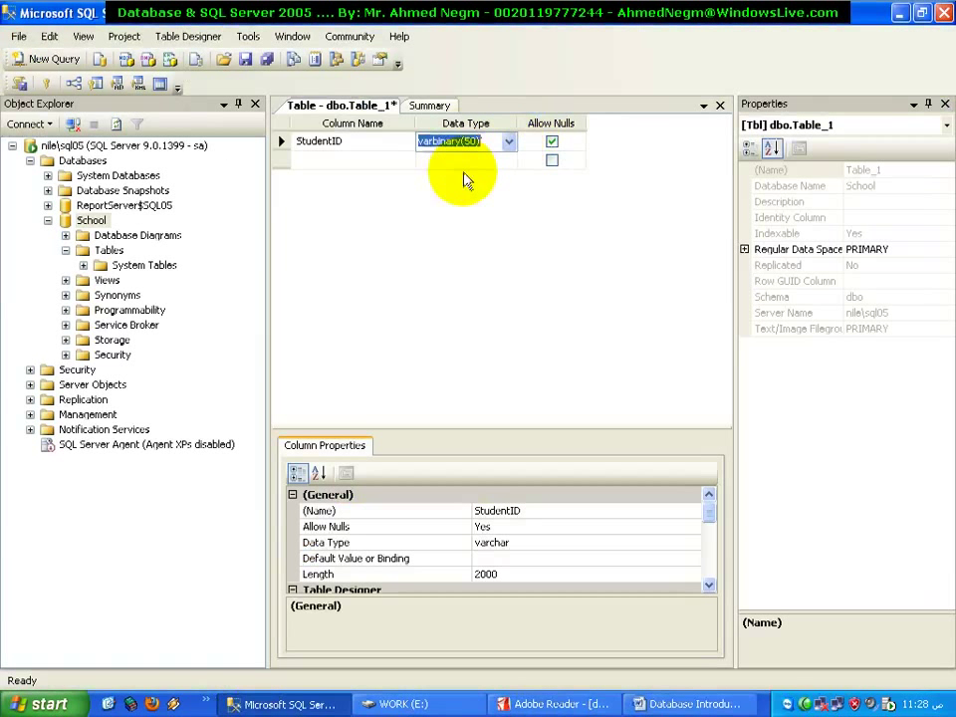
click(508, 141)
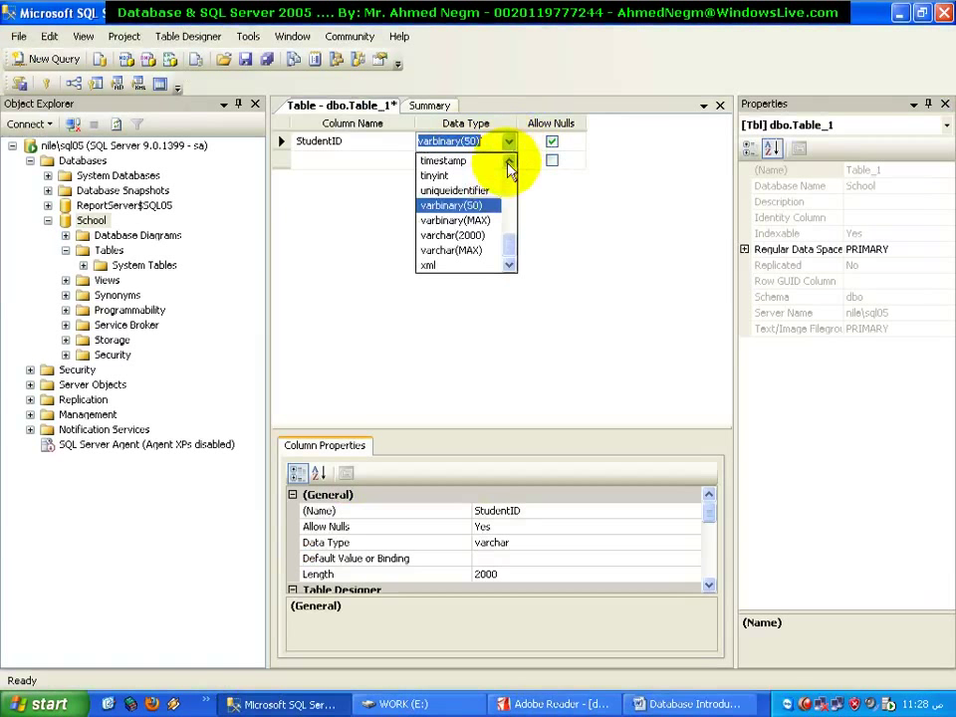
click(490, 235)
double_click(462, 142)
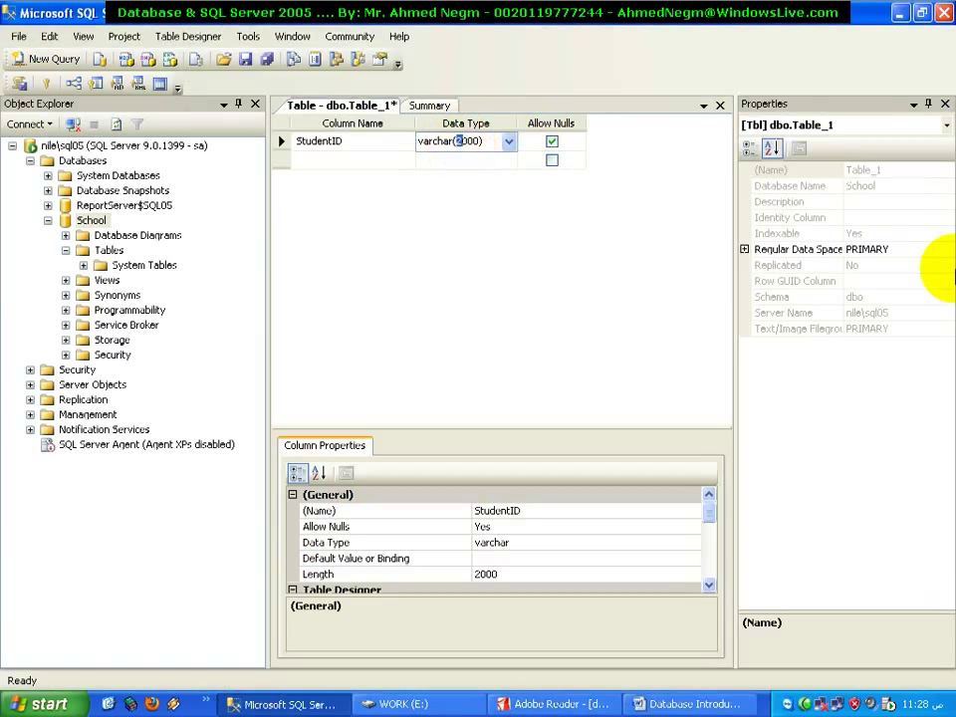
click(939, 267)
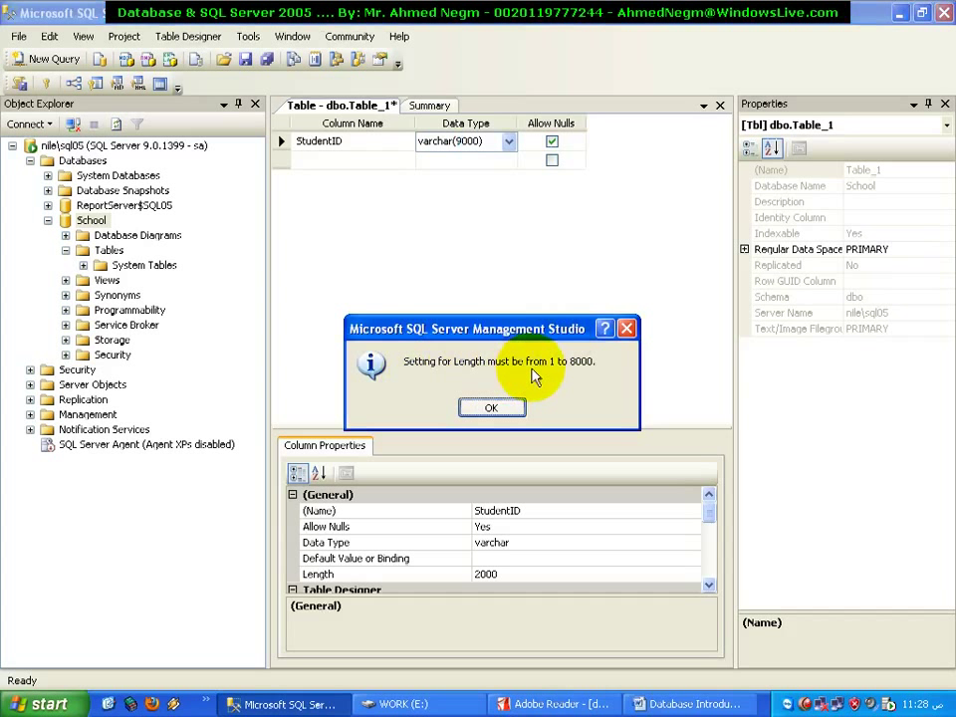
click(630, 335)
click(509, 140)
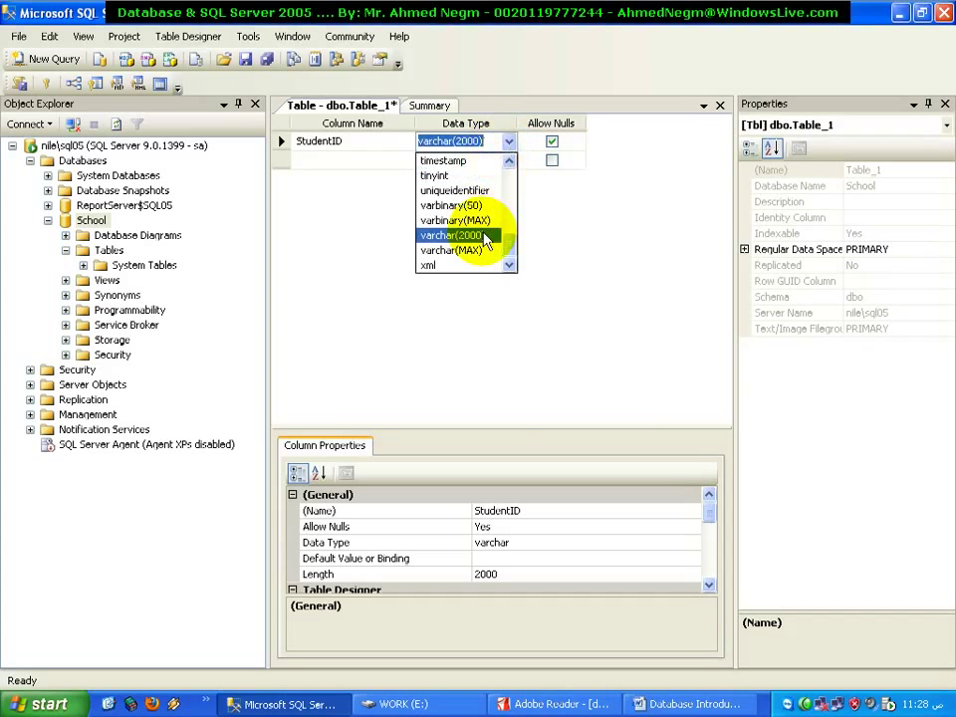
click(486, 239)
click(466, 129)
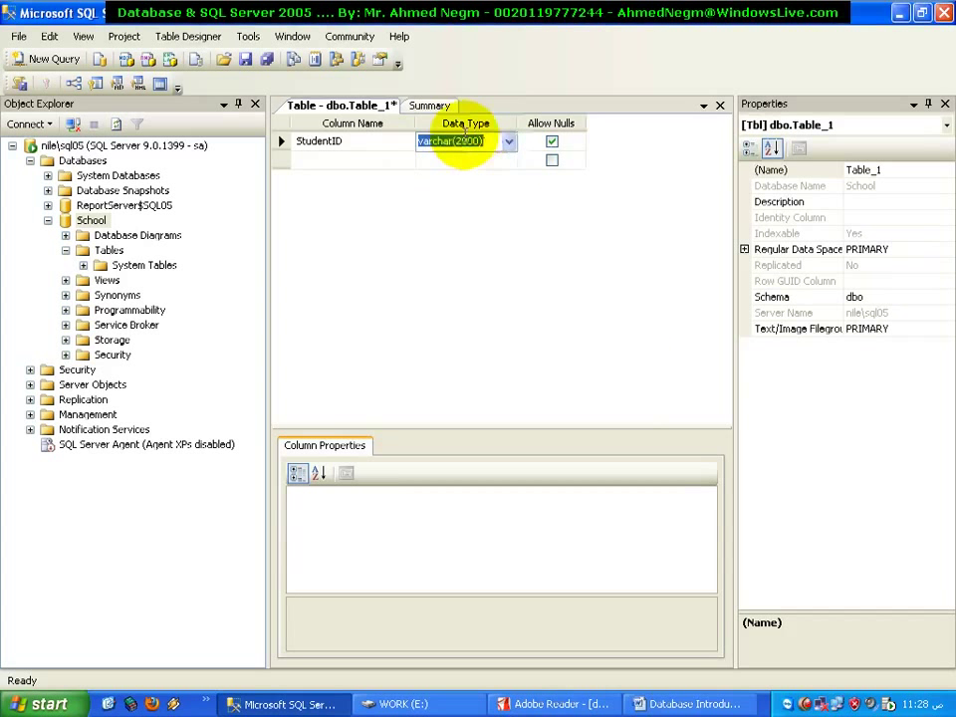
Try text for StudentID, then switch its data type to int instead
click(508, 141)
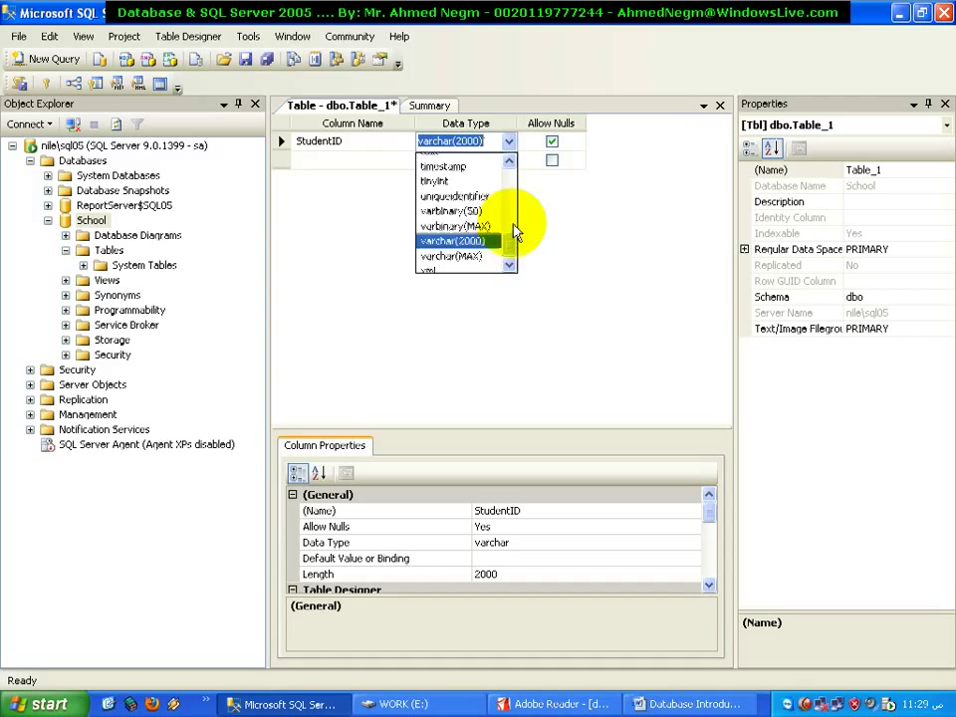
drag(513, 237, 512, 219)
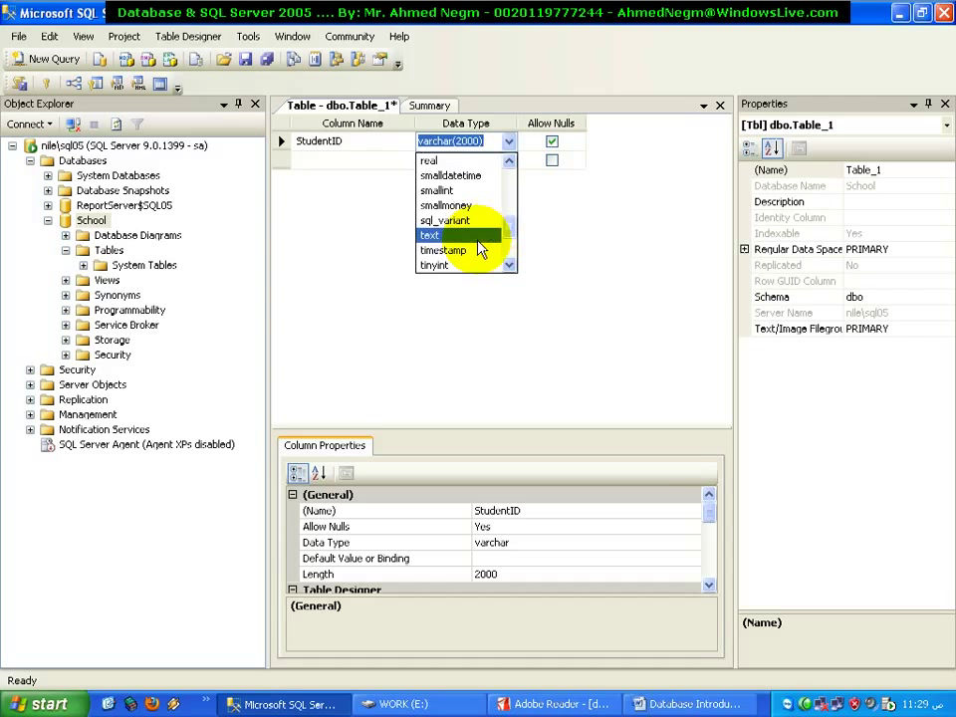
click(477, 237)
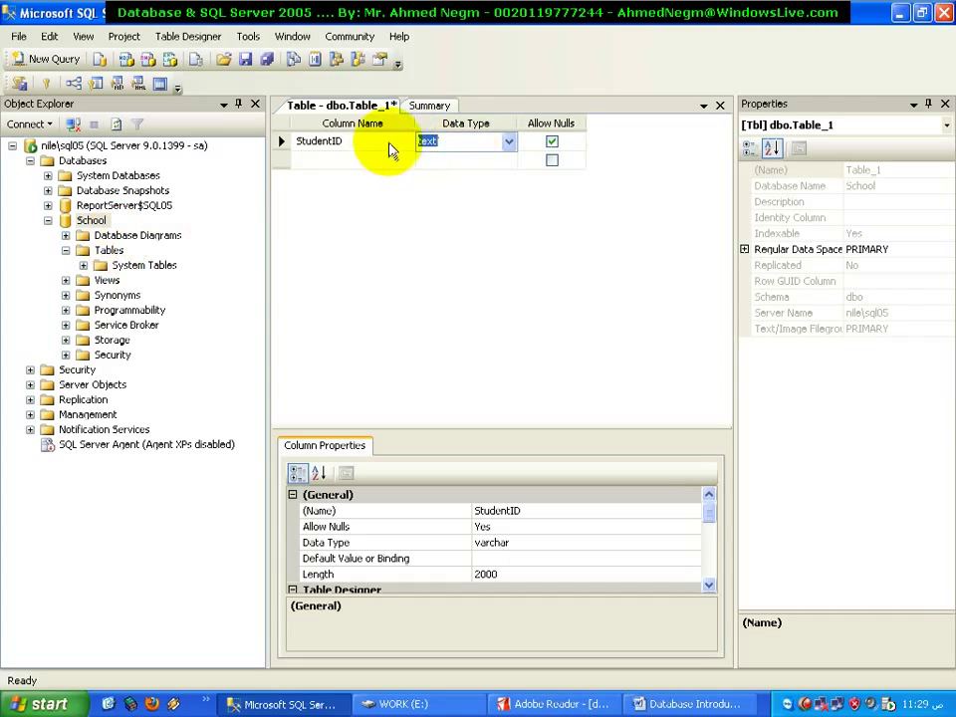
click(509, 142)
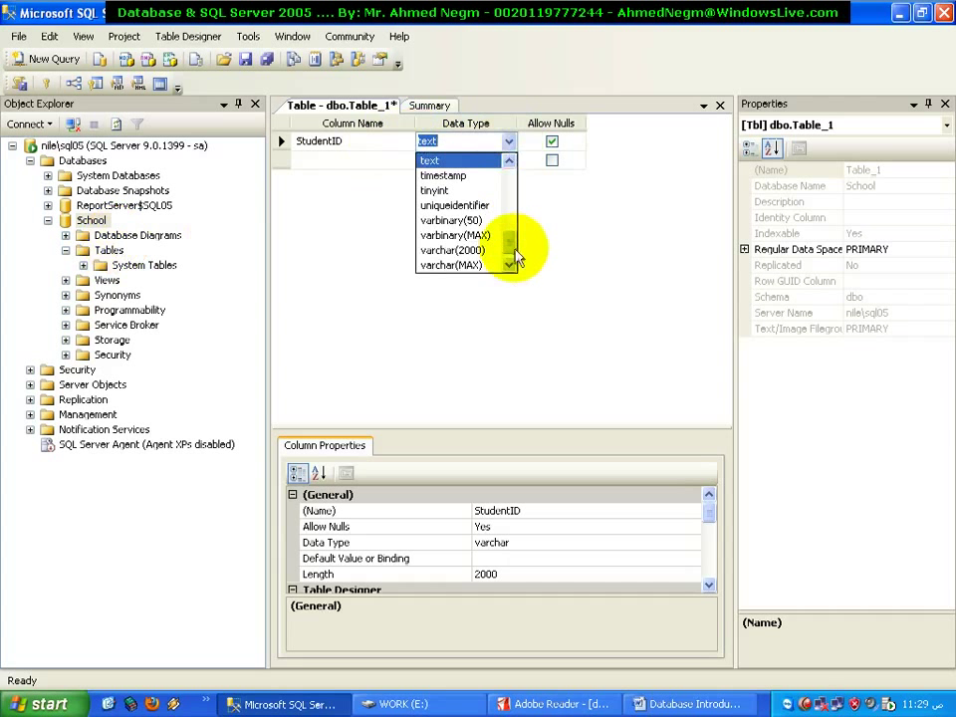
drag(518, 251, 514, 180)
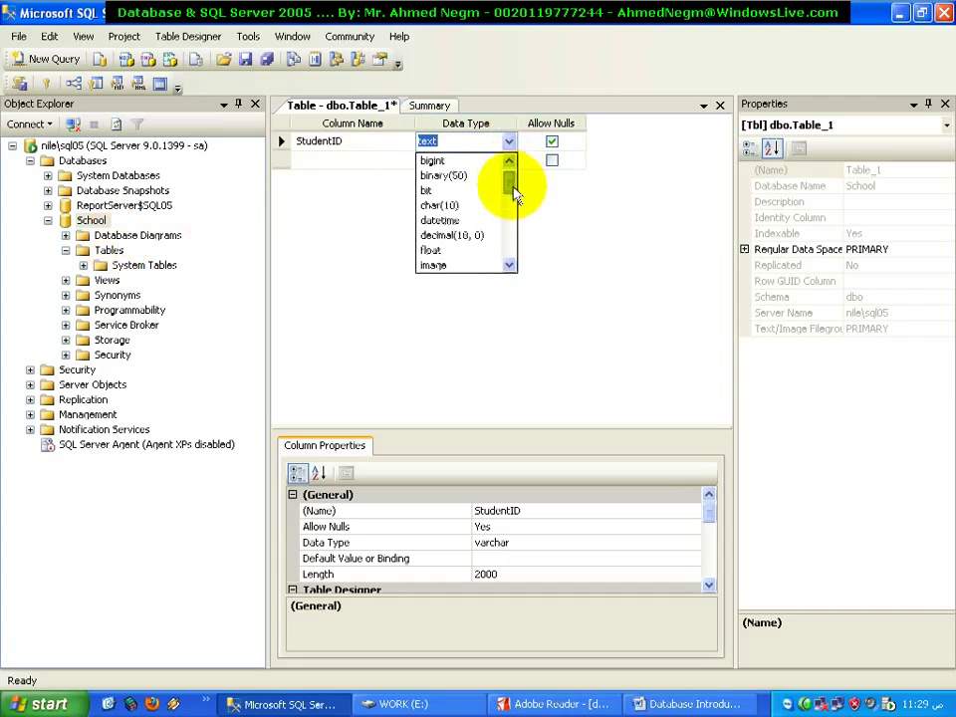
scroll(504, 222, down, 1)
click(479, 253)
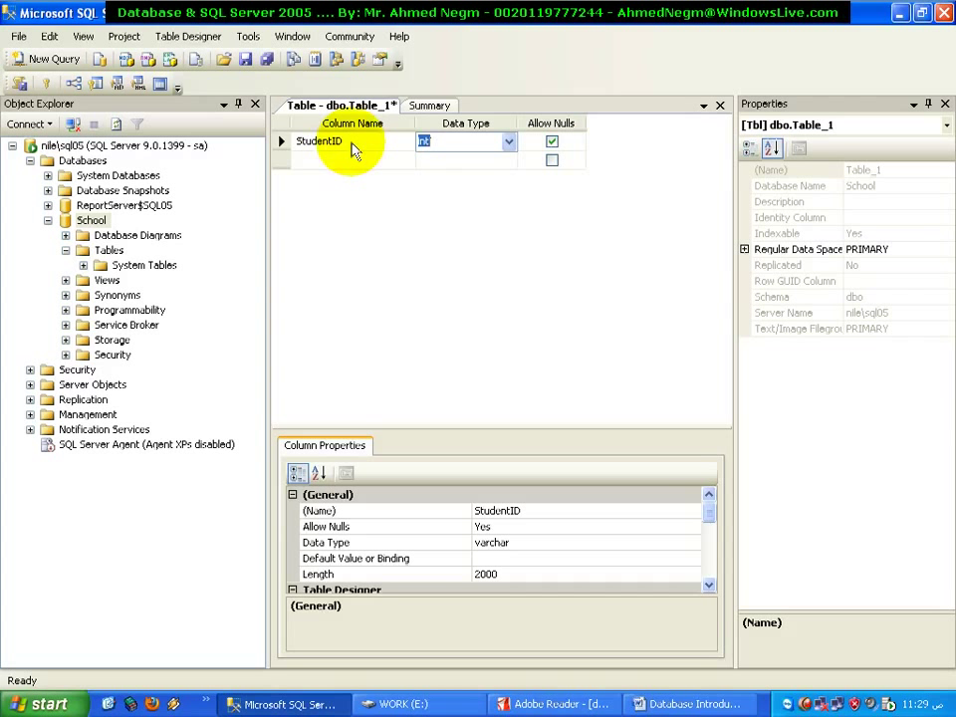
Name the second column StudentName
click(350, 160)
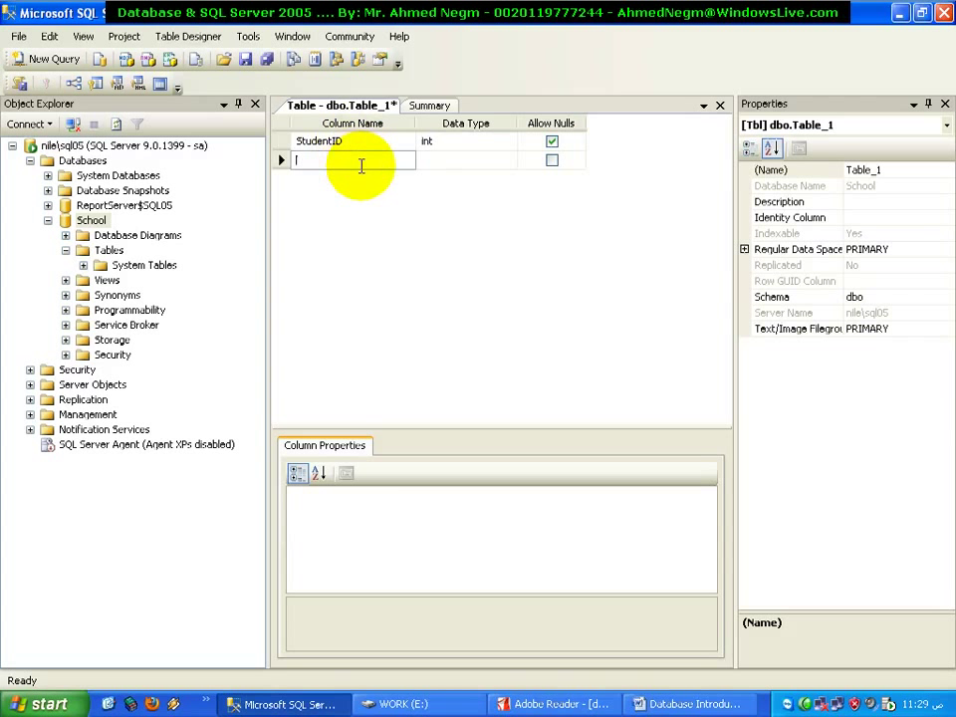
text(St)
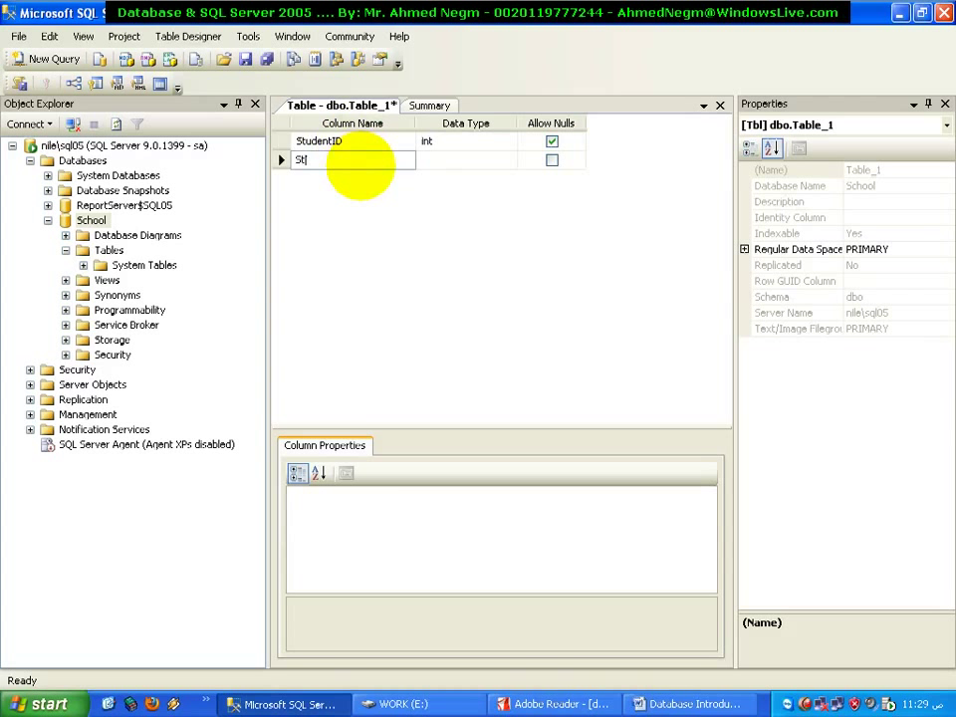
text(udentName)
key(Tab)
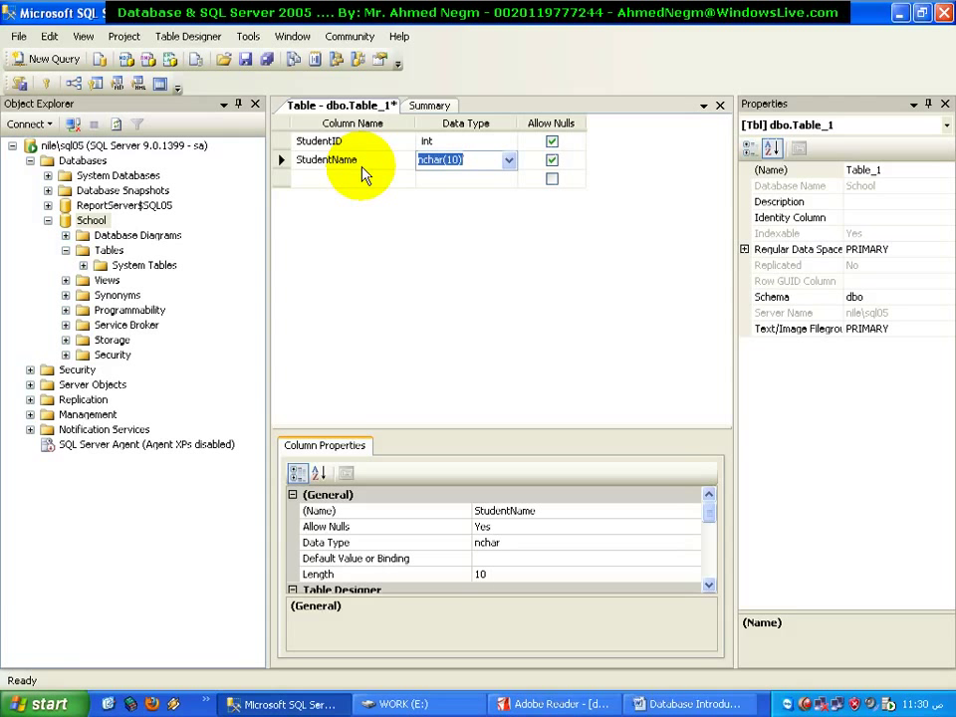
Give StudentName the data type varchar(100), starting from varchar(50)
click(508, 162)
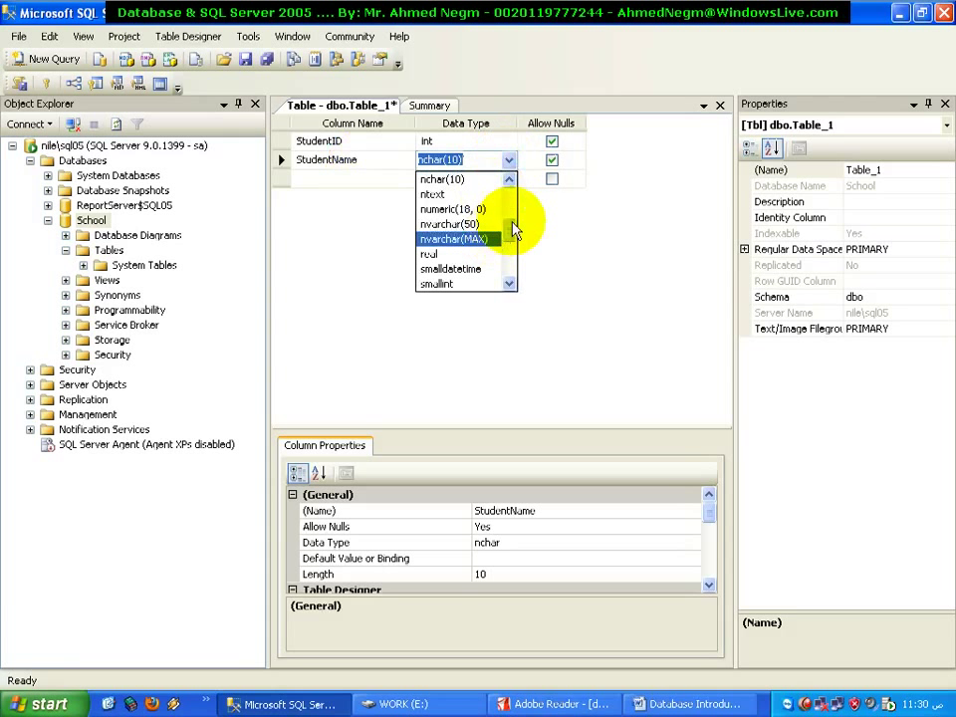
click(509, 180)
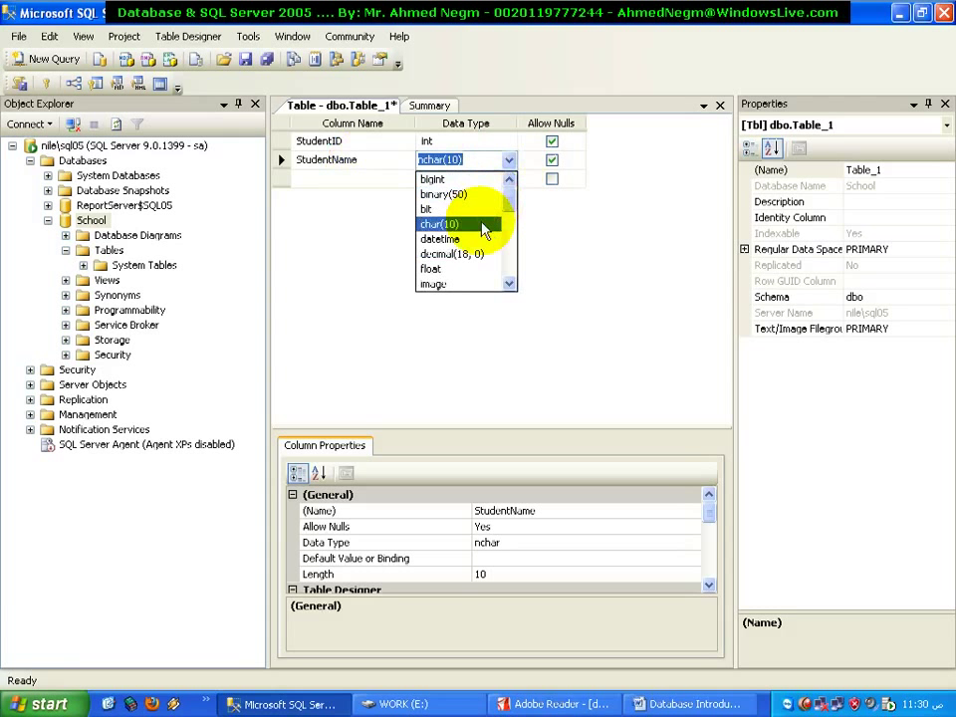
drag(511, 211, 506, 281)
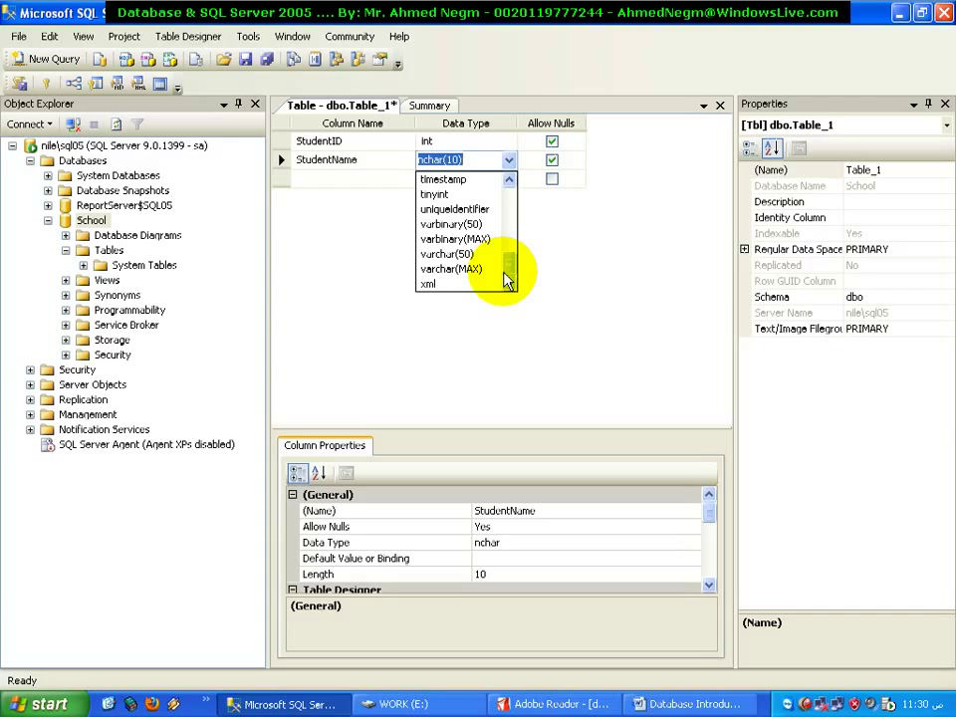
drag(508, 267, 509, 255)
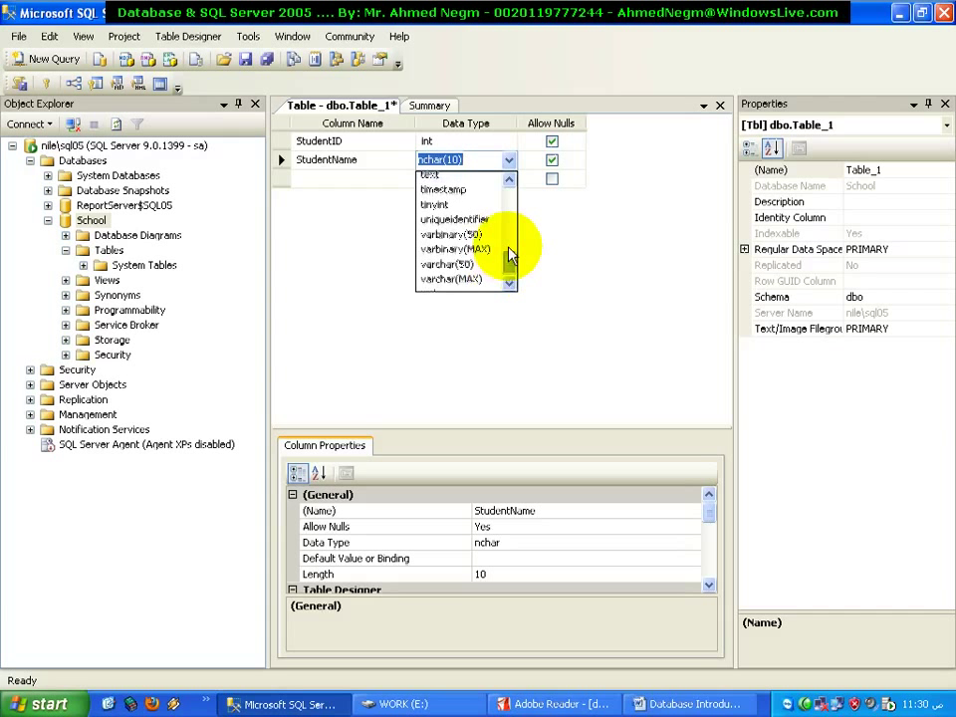
scroll(507, 255, up, 2)
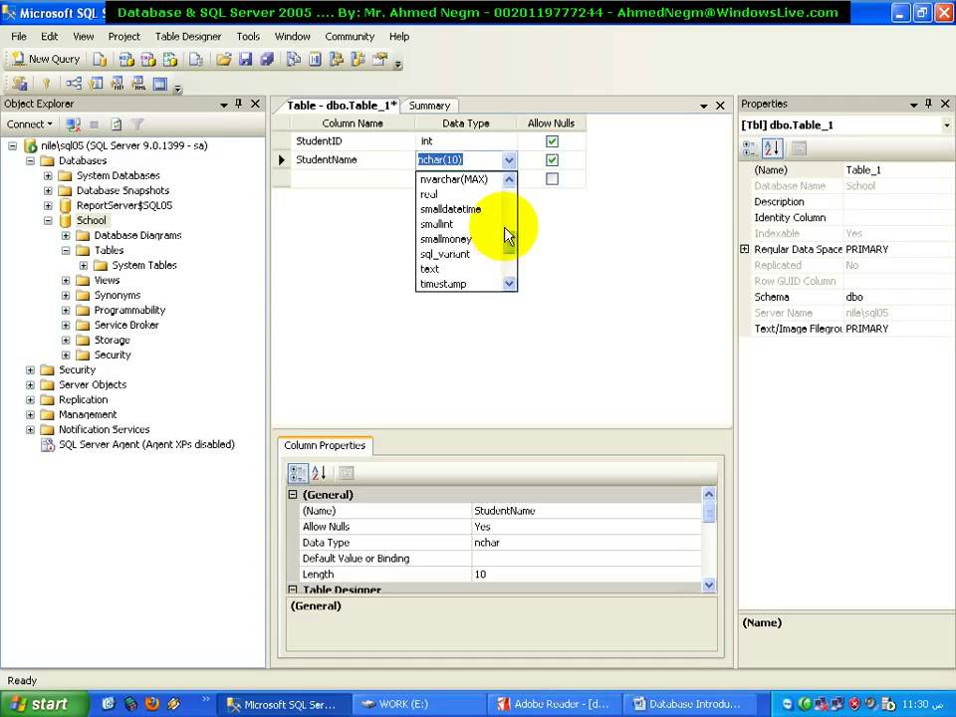
drag(507, 251, 508, 277)
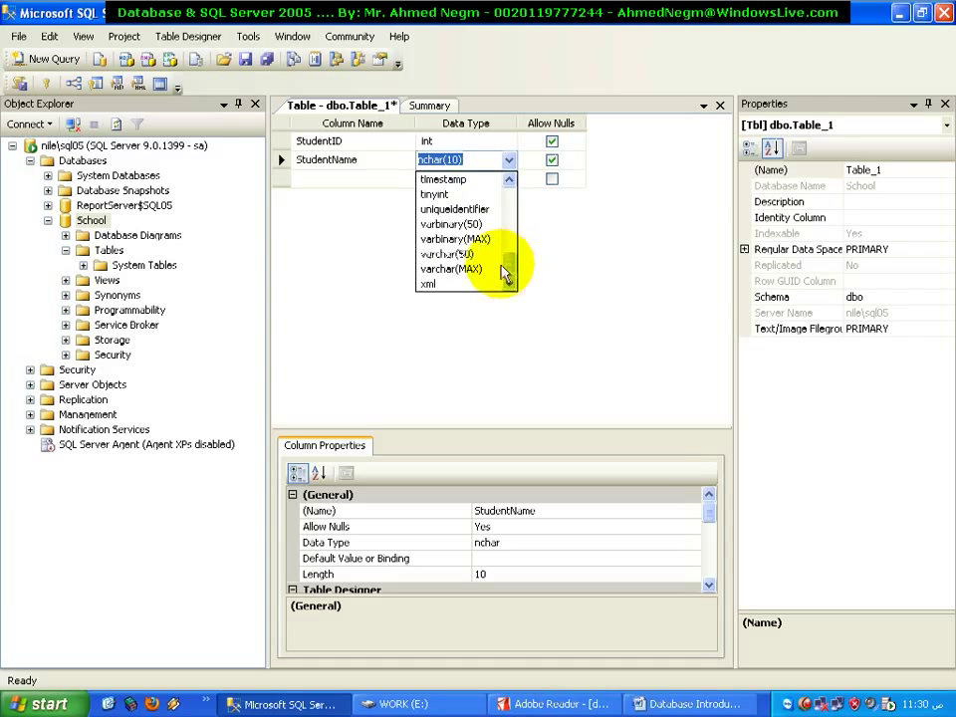
click(482, 256)
click(454, 160)
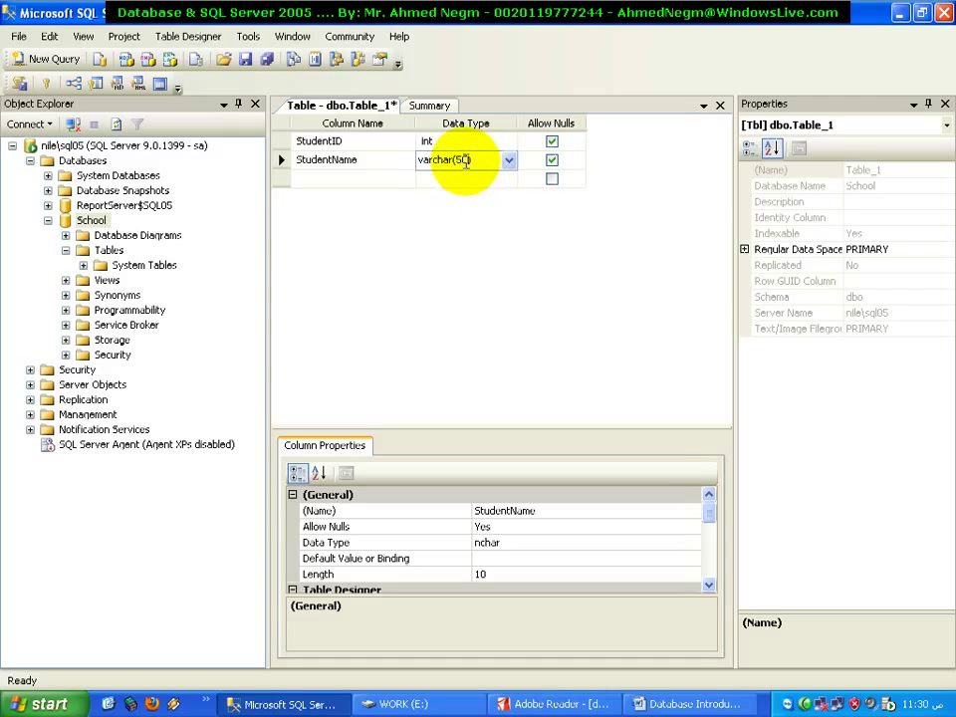
double_click(460, 160)
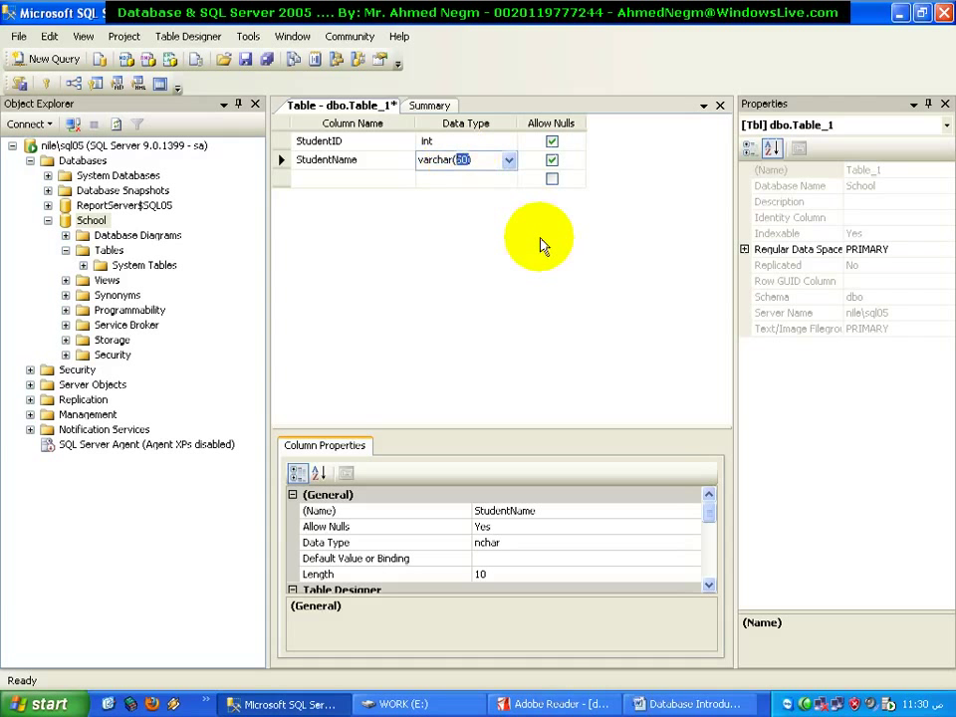
text(10)
click(371, 153)
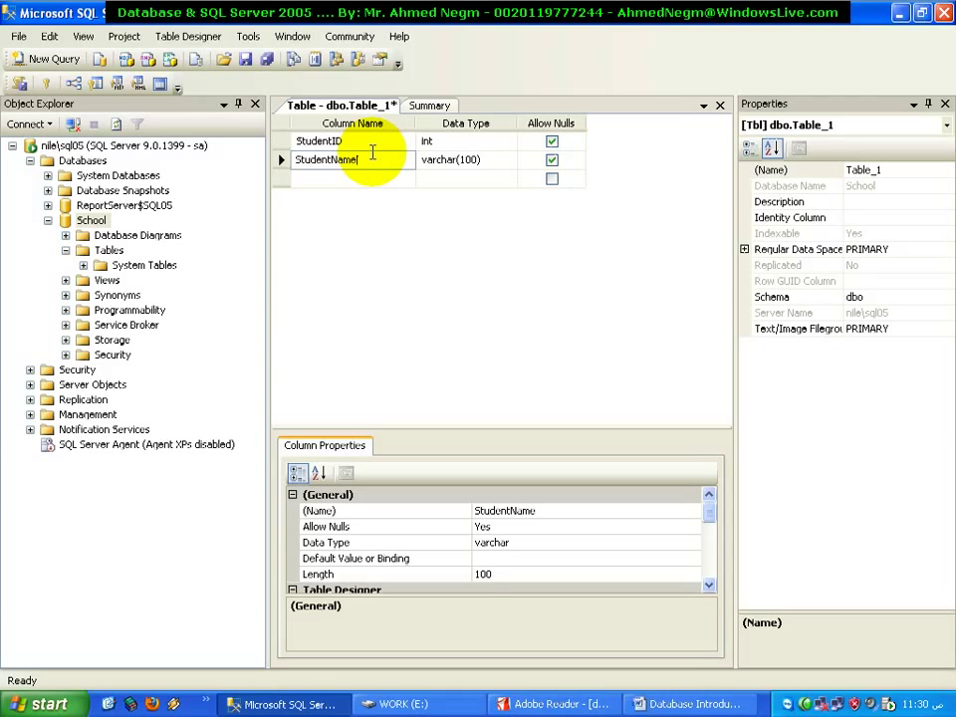
Add a third column, StudentAddress, typed varchar(250)
click(362, 179)
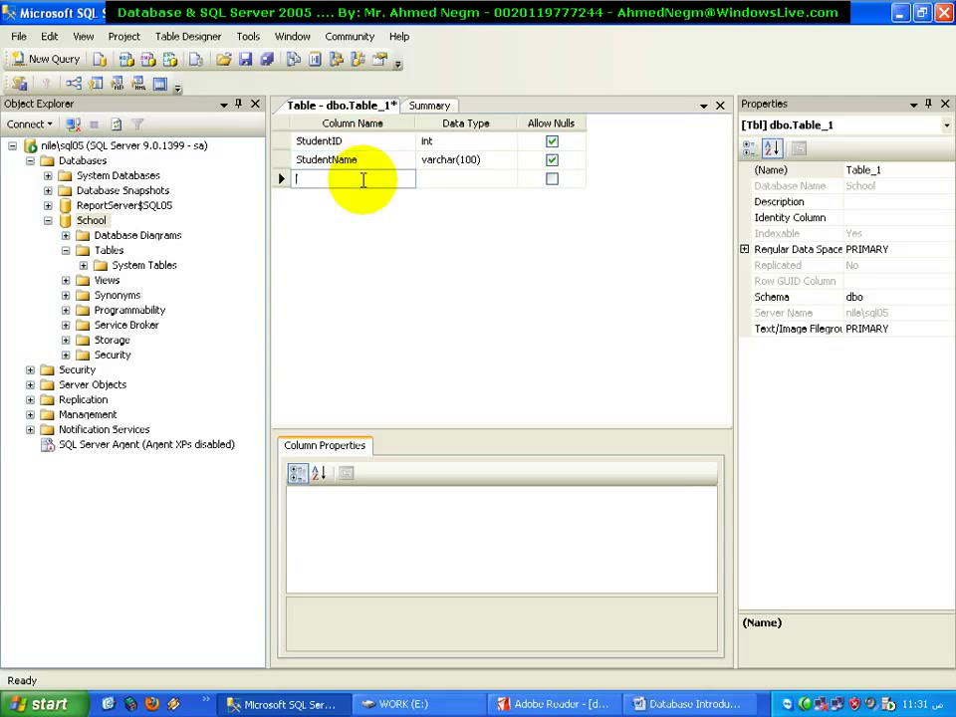
text(S)
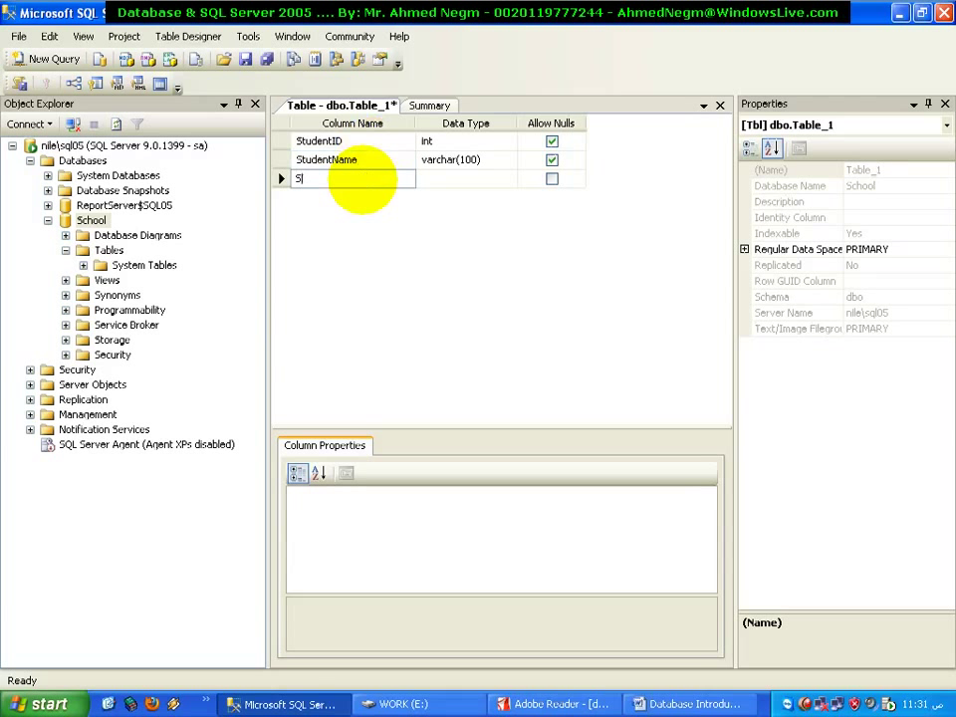
text(tuduntAddress)
key(Tab)
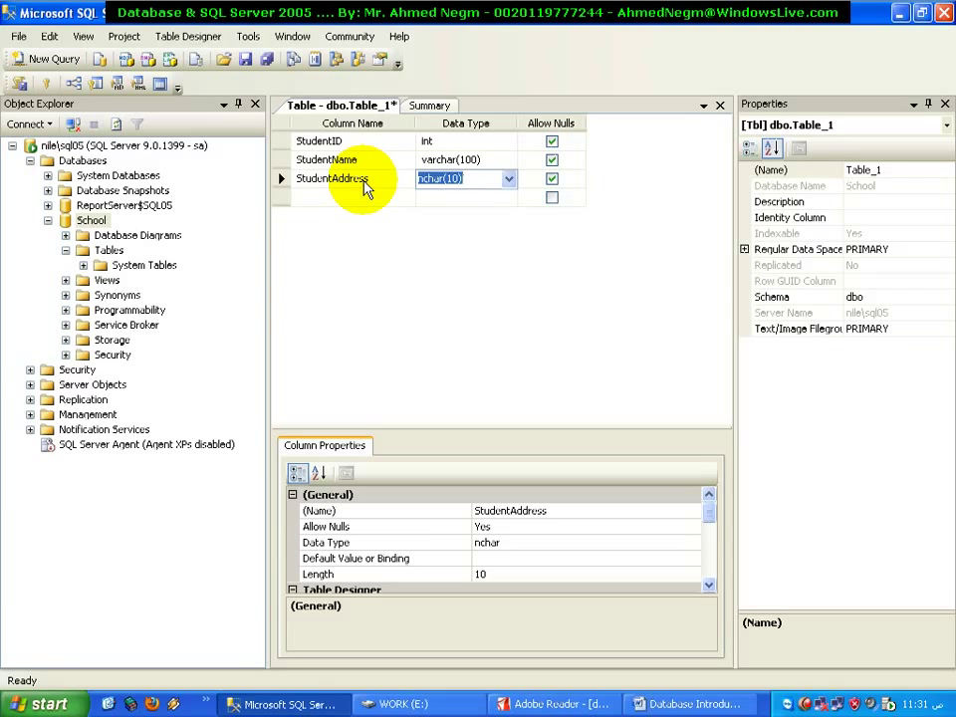
text(var)
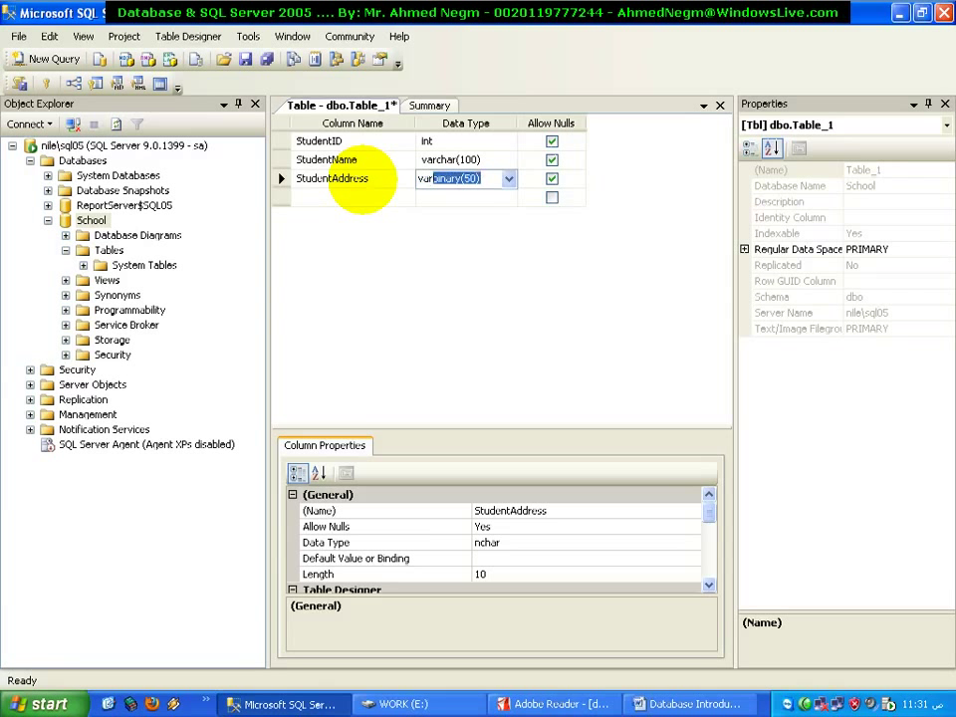
text(char(50)
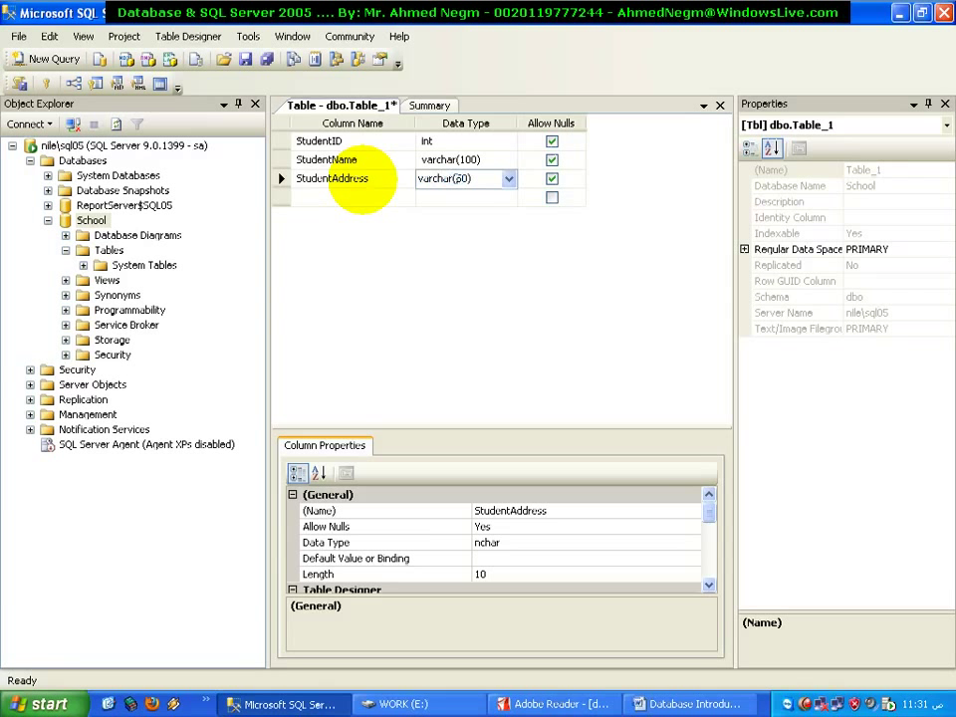
key(shift+Right)
key(shift+Right)
text(200)
key(BackSpace)
key(BackSpace)
text(50)
key(Down)
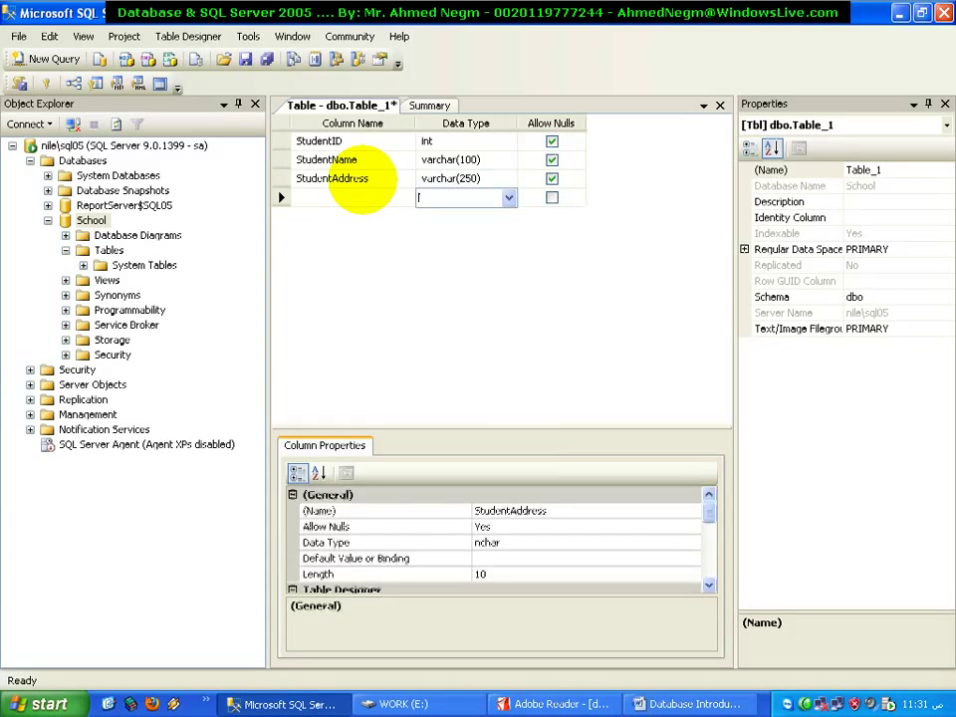
Add a fourth column, StudentBirthDate, with the datetime data type
key(shift+Tab)
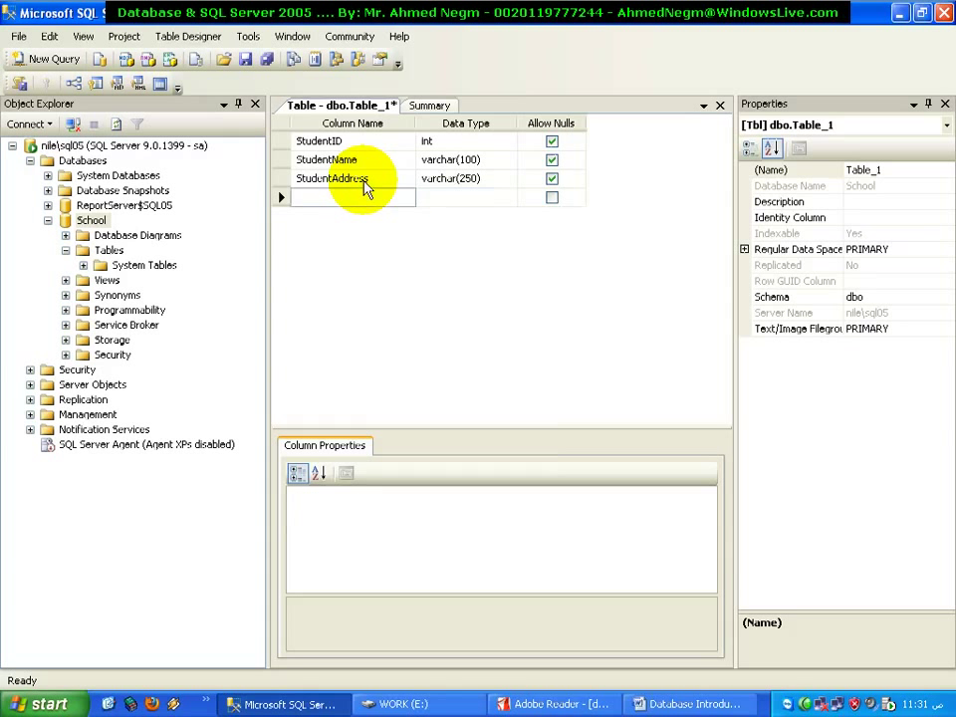
text(Stu)
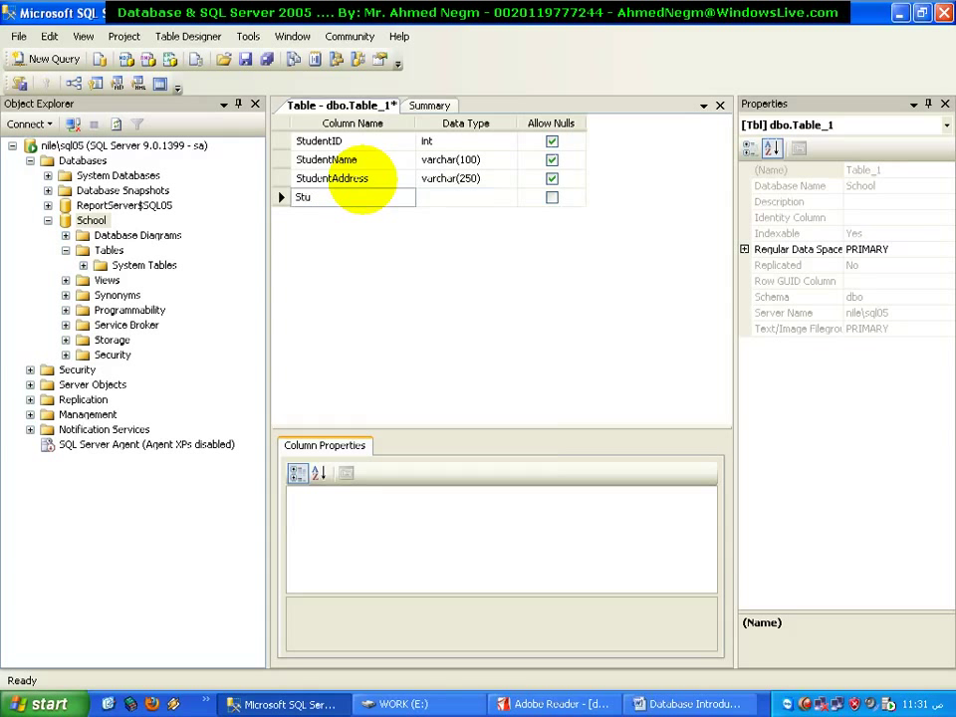
text(dentBirthDate)
key(Tab)
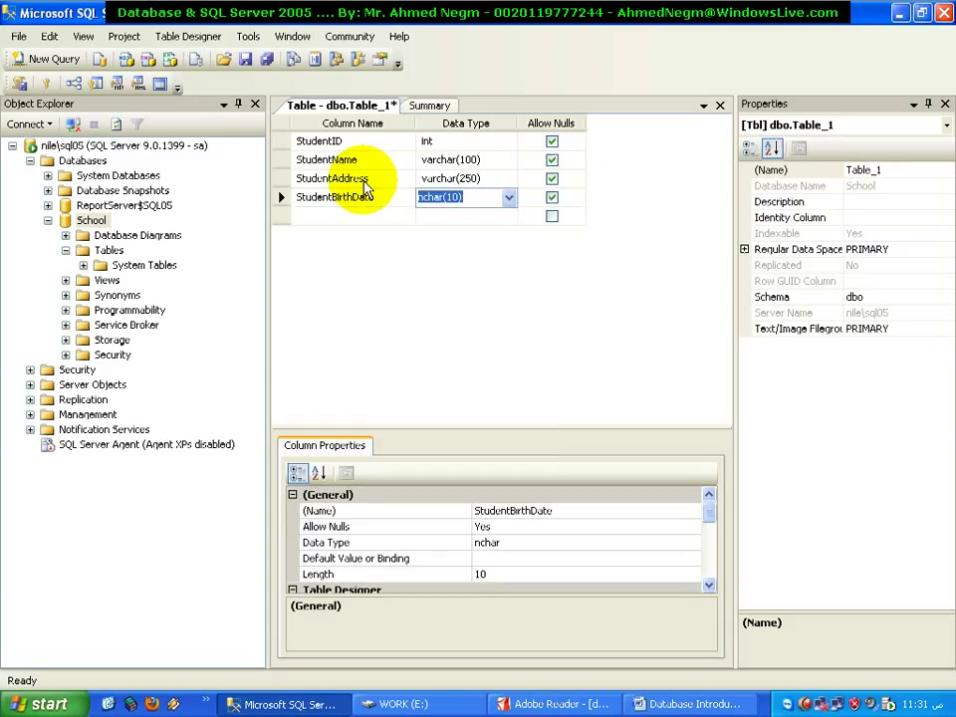
text(datetime)
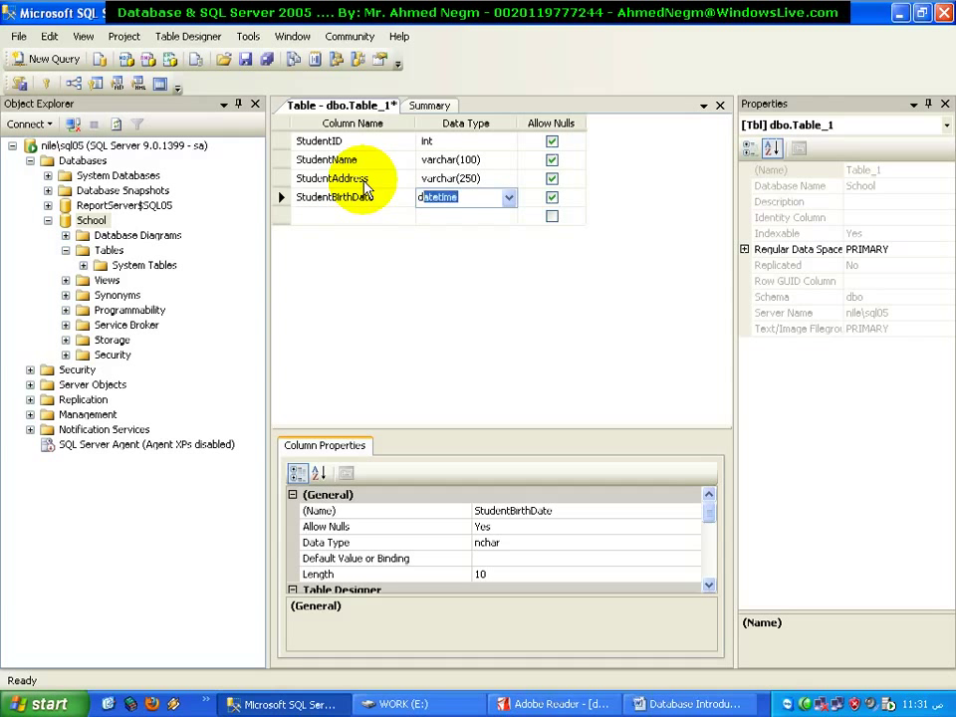
key(Tab)
key(Tab)
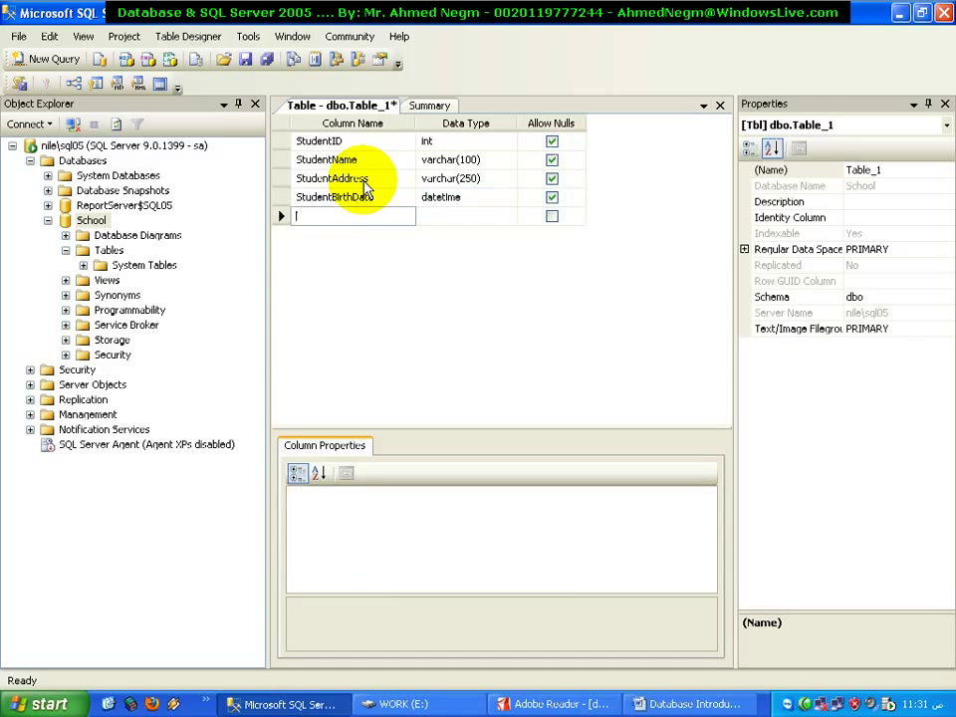
Add a fifth column named StudentMobile, keeping its default nchar(10) type for now
text(St)
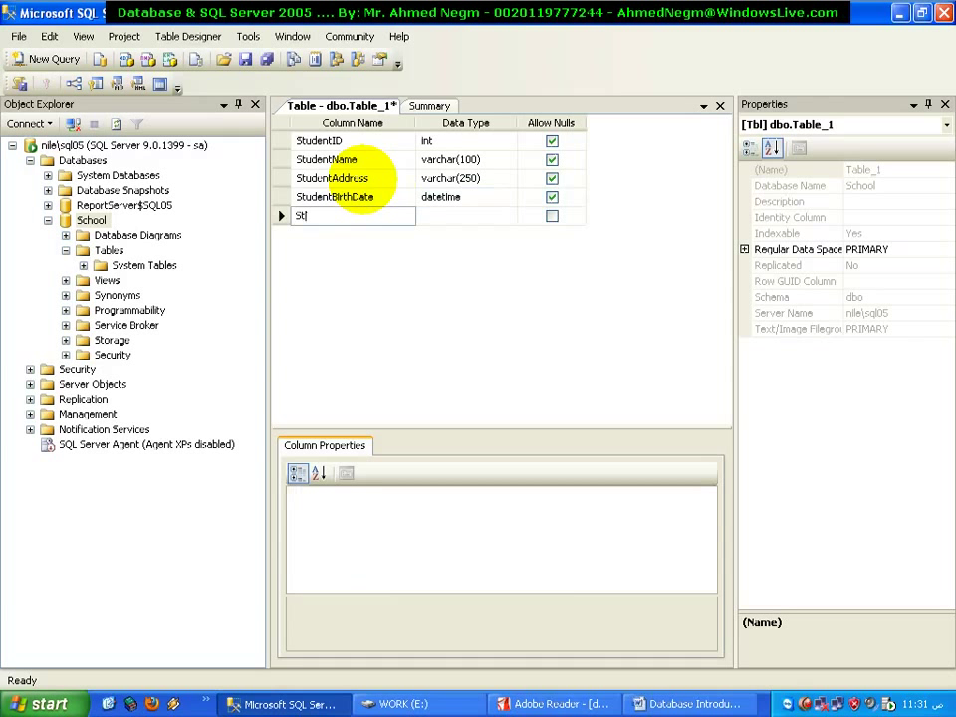
text(udentMobile)
key(Tab)
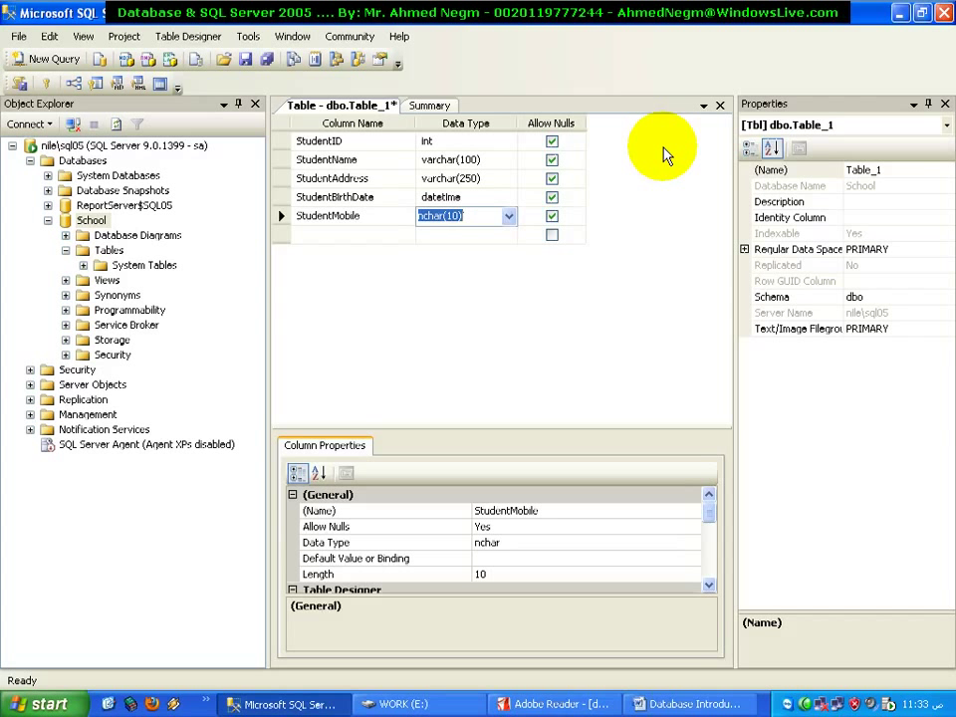
Change StudentMobile from nchar(10) to varchar(50), discarding an attempted length edit
click(509, 217)
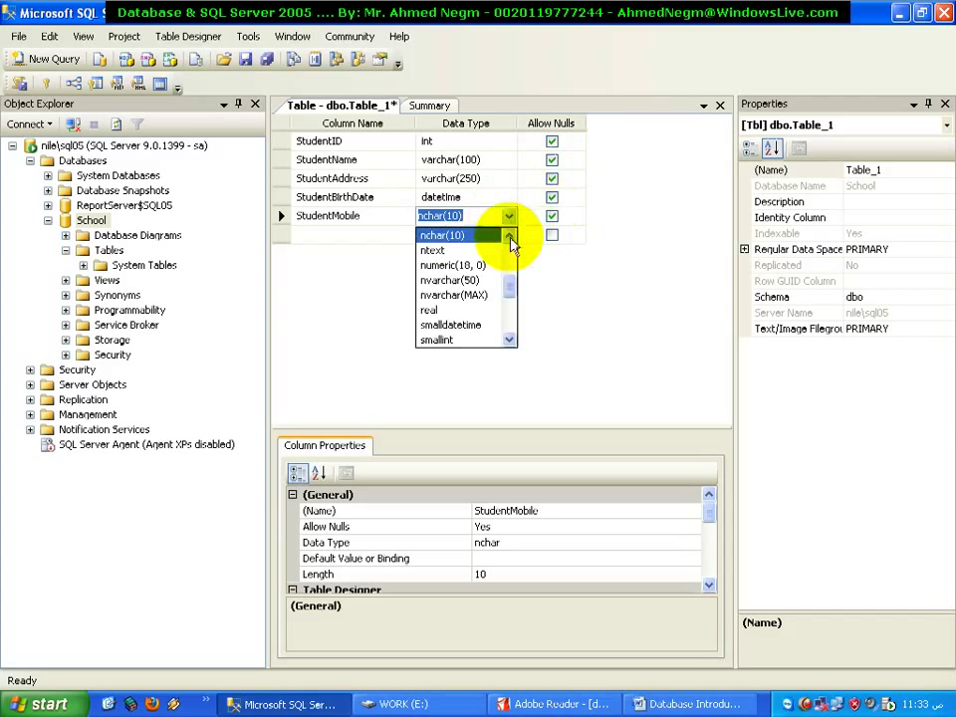
click(509, 343)
scroll(508, 338, down, 4)
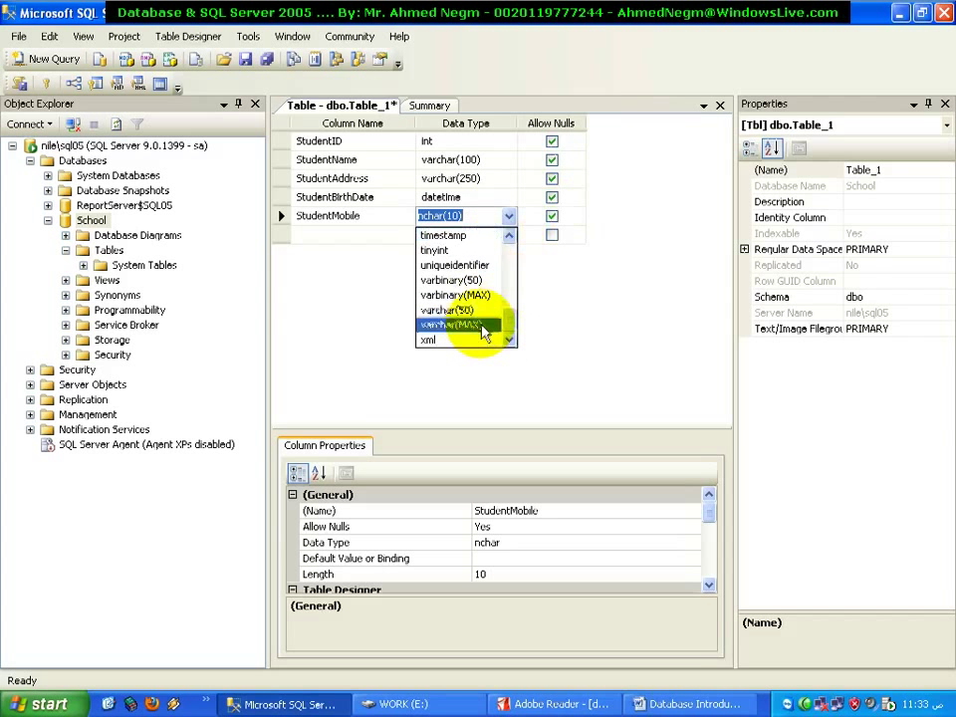
click(474, 315)
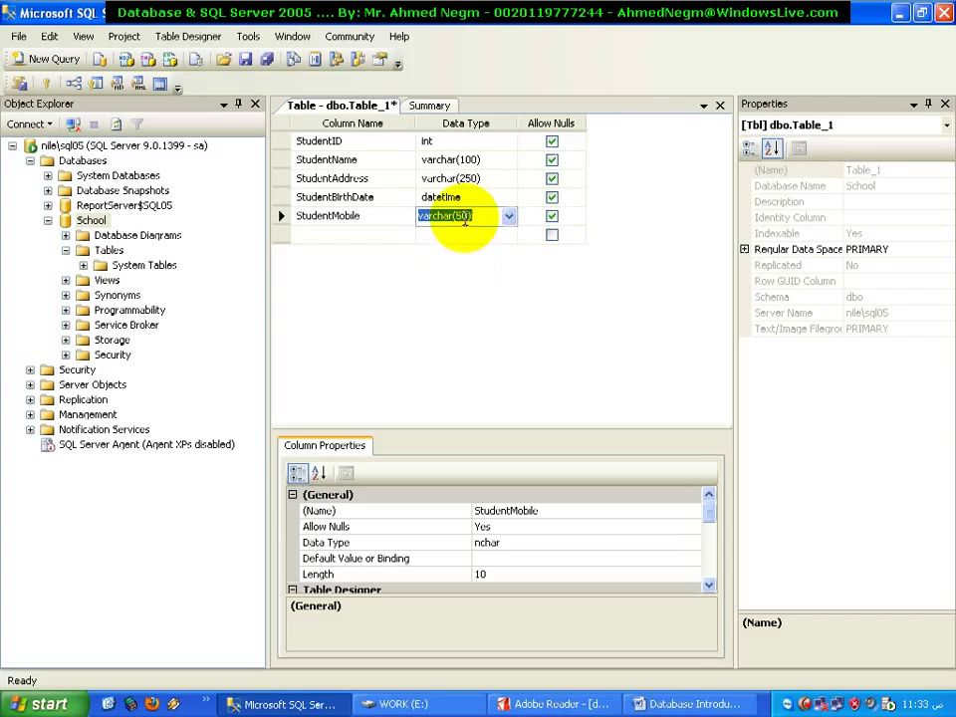
double_click(461, 216)
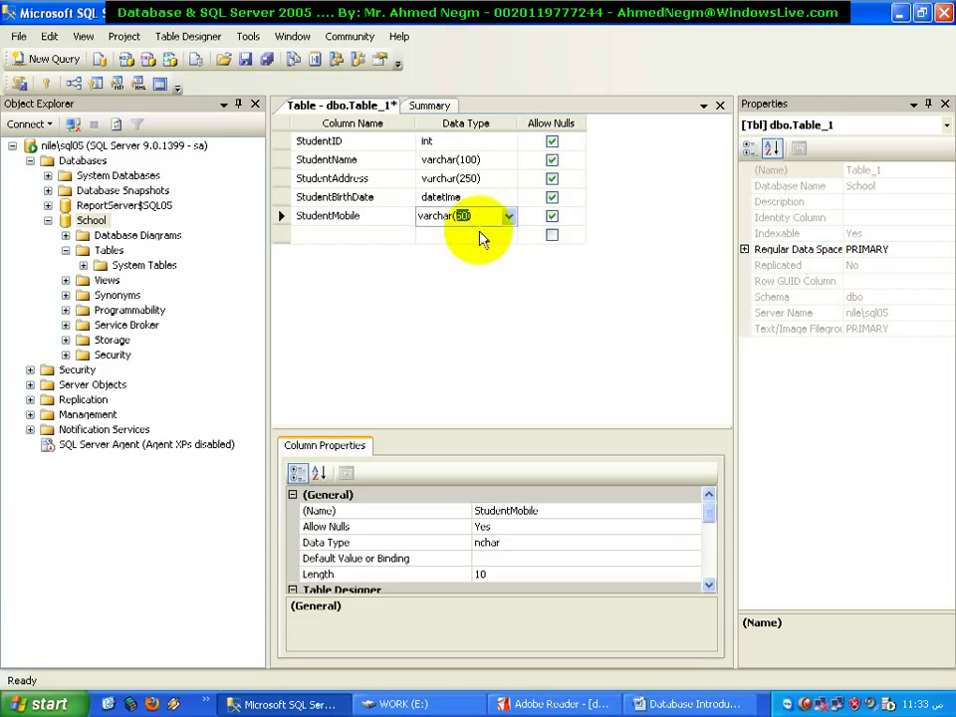
text(1)
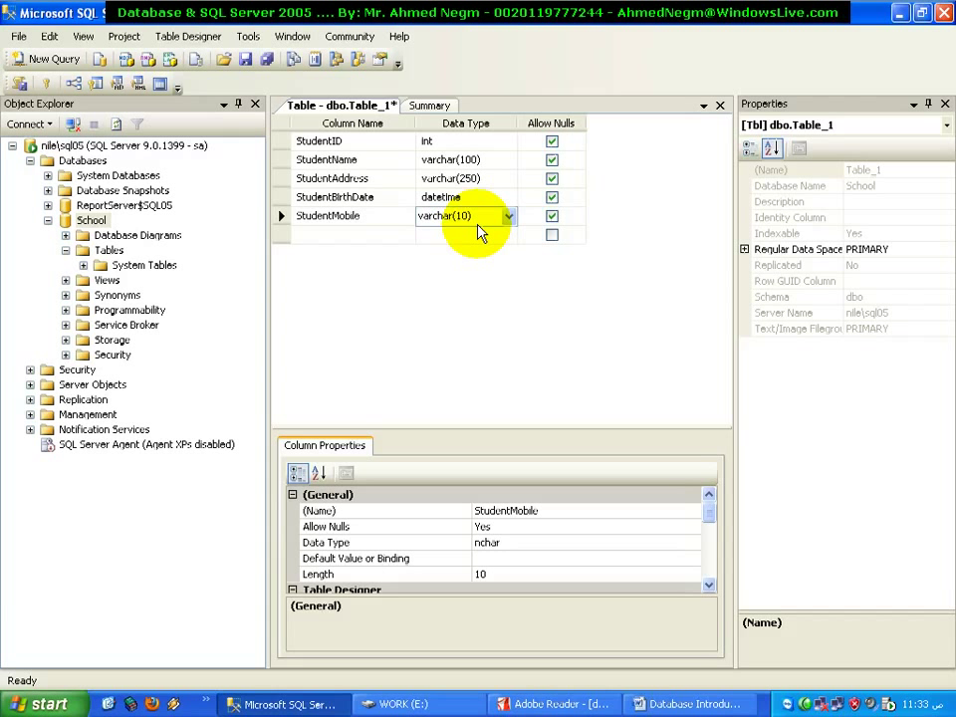
key(Up)
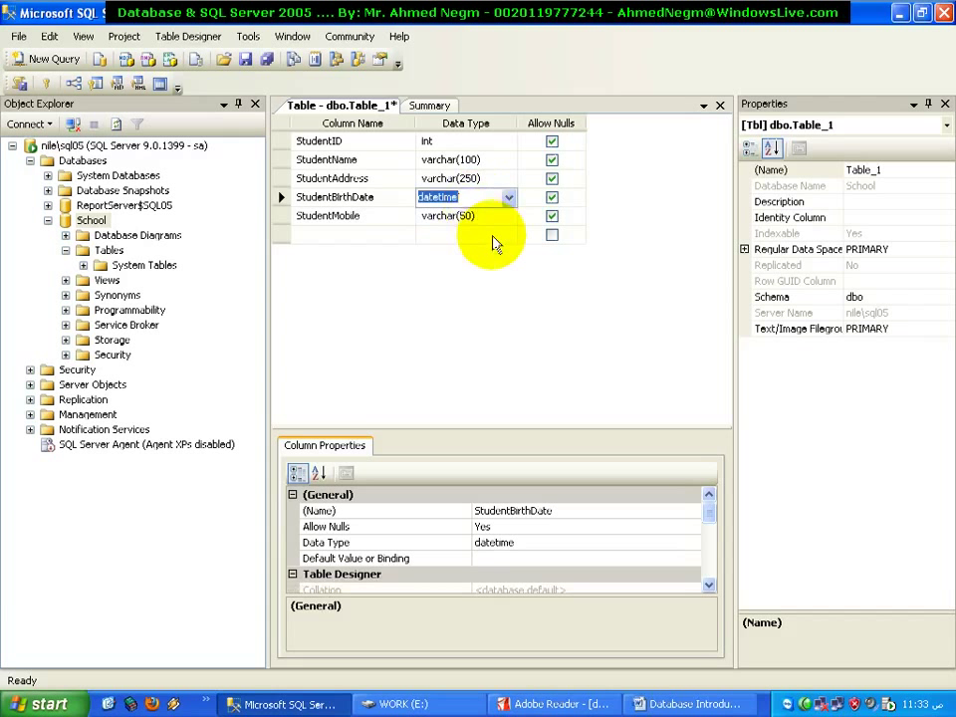
click(497, 221)
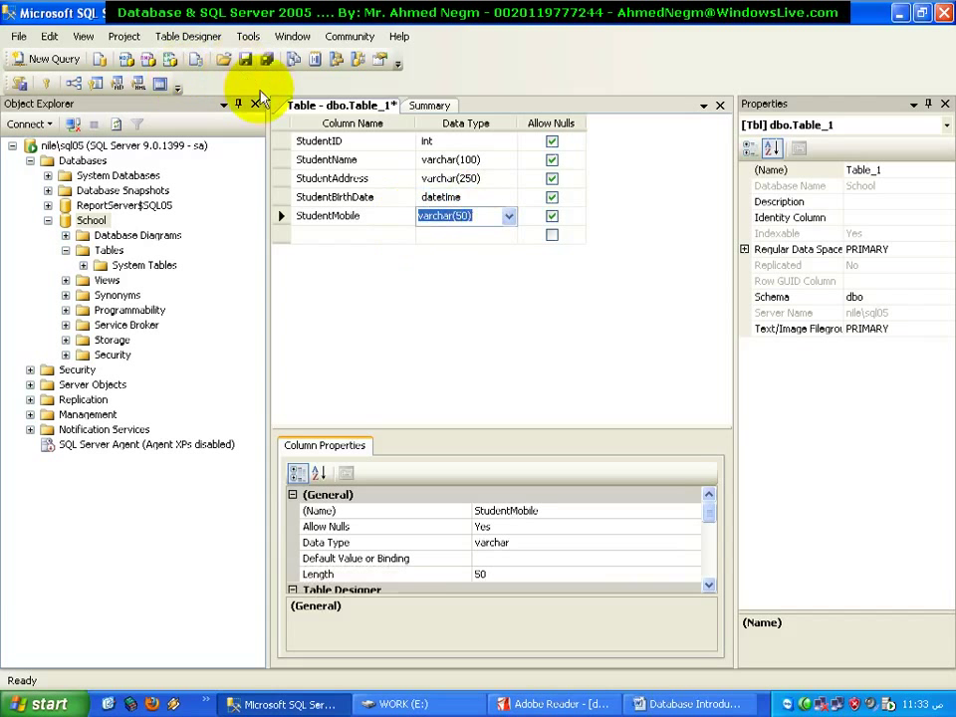
Save the design, naming the table Students_Details with an underscore instead of a space
click(240, 60)
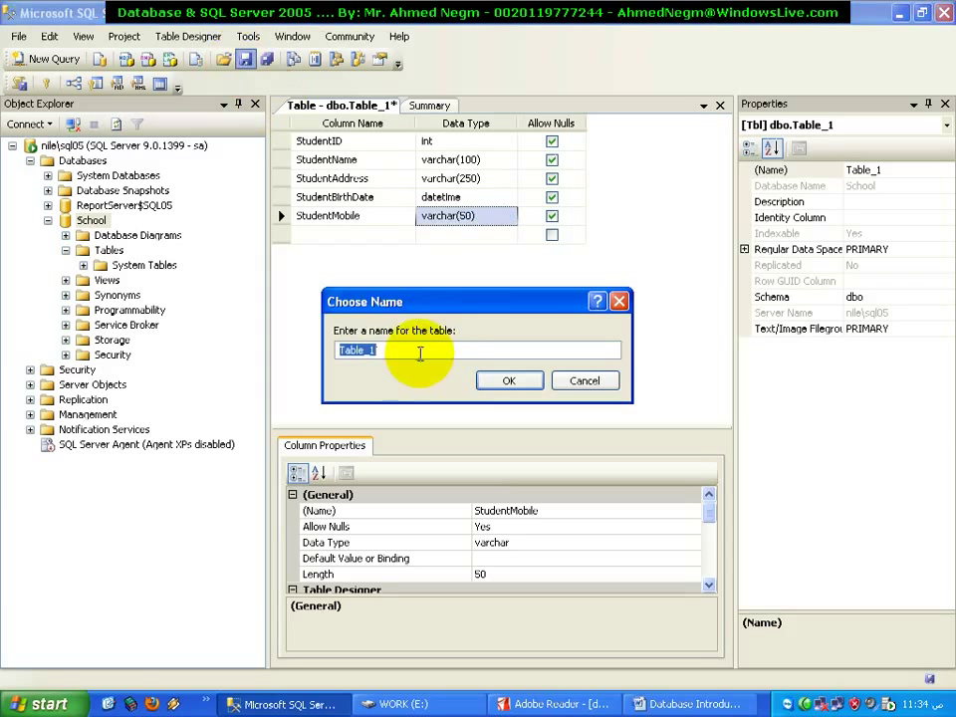
text(S)
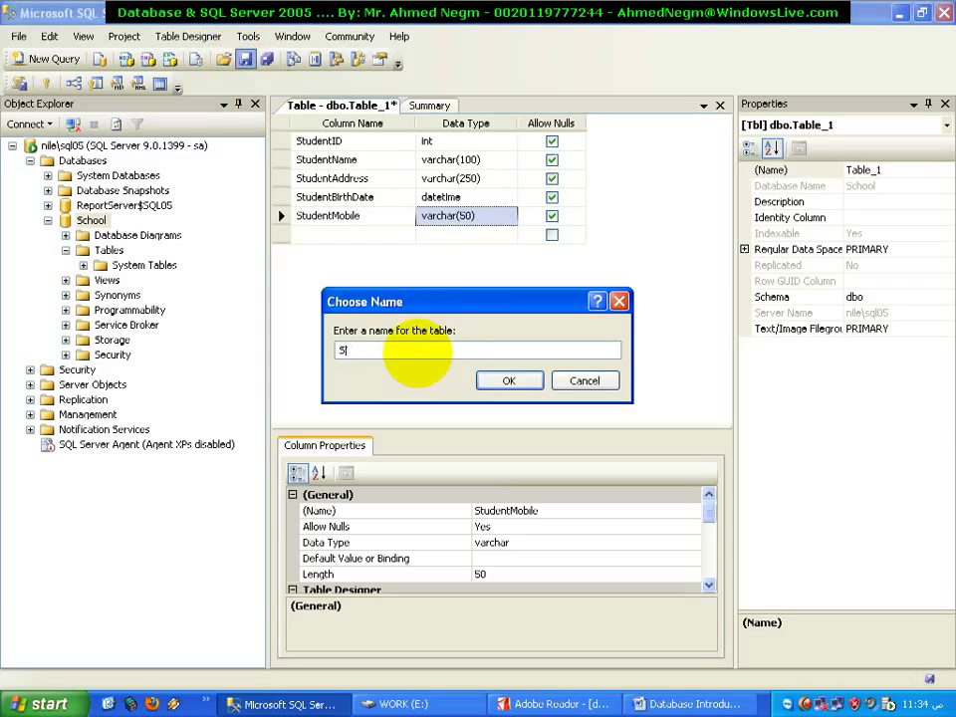
text(tudents Details)
key(Left)
key(Left)
key(Left)
key(Left)
key(Left)
key(Left)
key(Left)
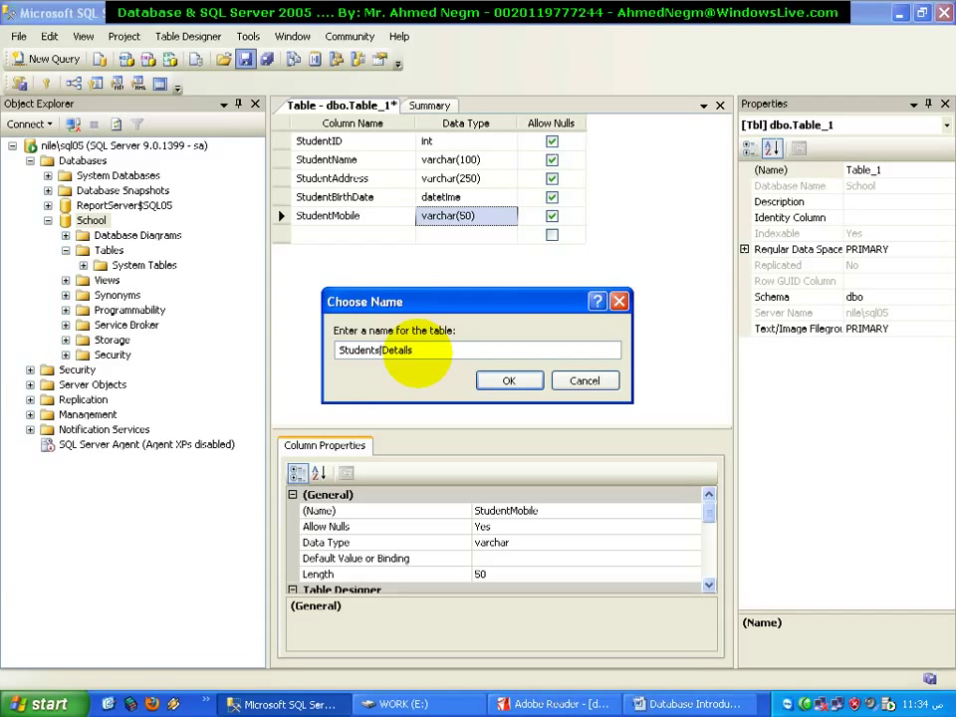
key(BackSpace)
text(_)
key(Return)
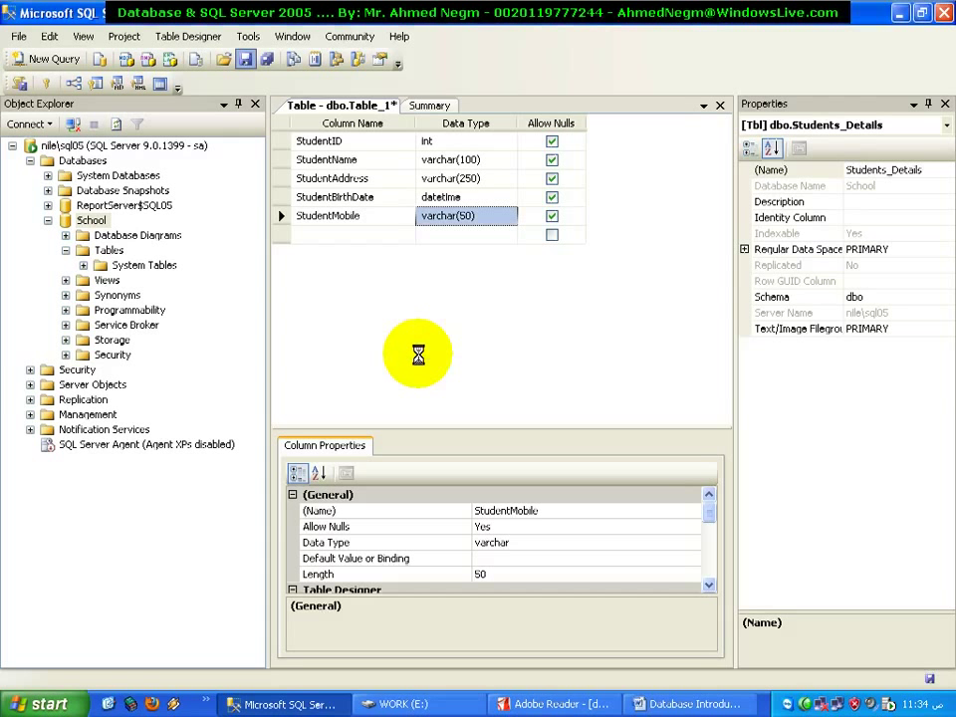
Refresh the Tables folder and close the Students_Details table designer
right_click(106, 252)
click(135, 307)
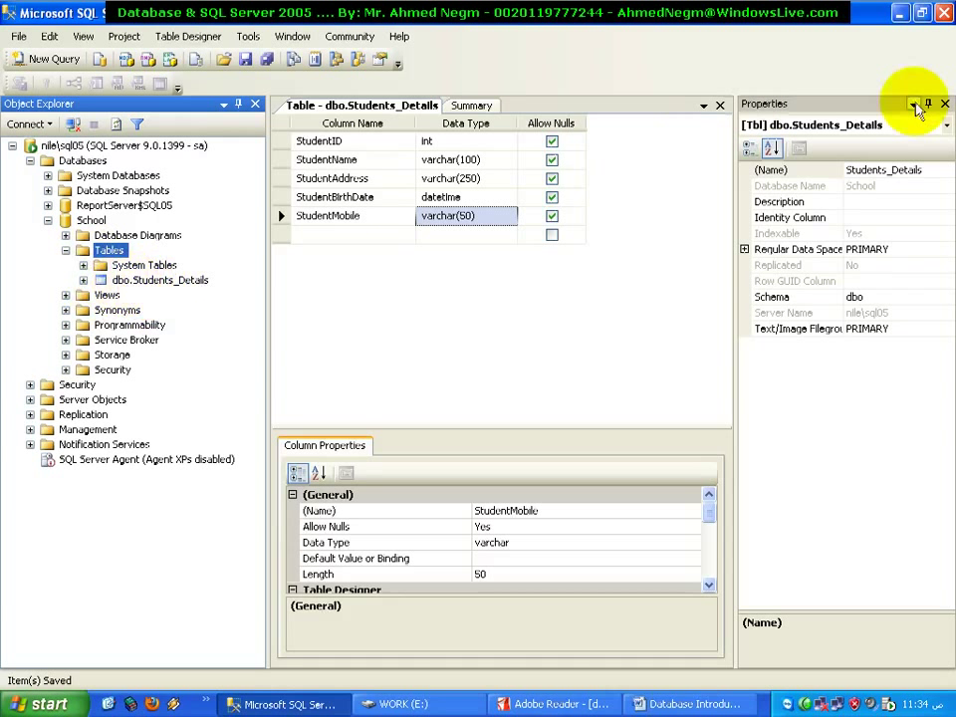
click(720, 105)
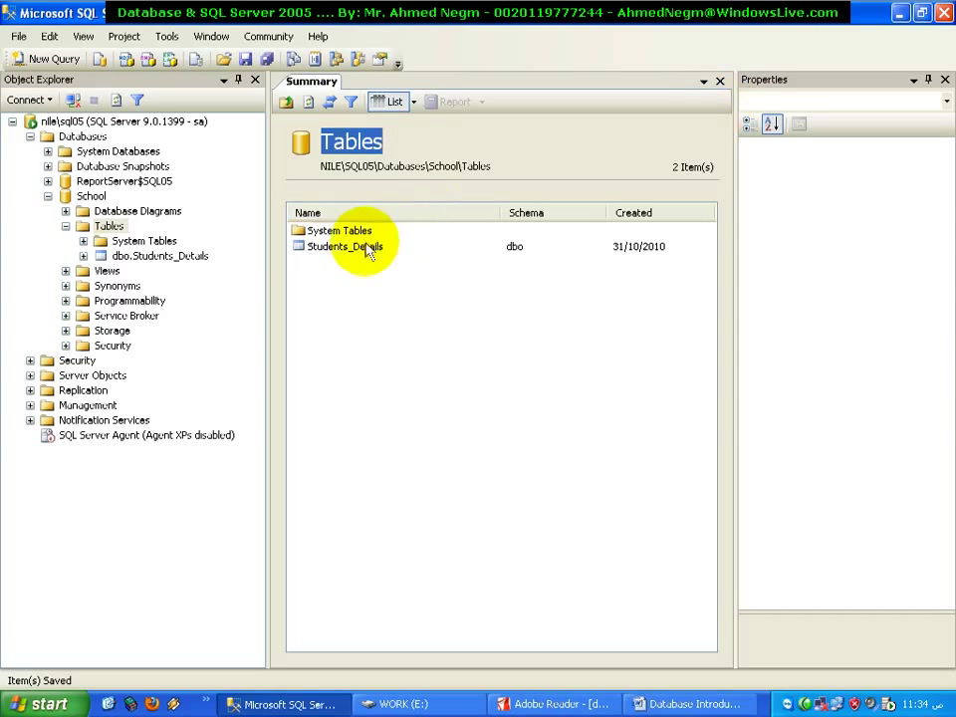
Select dbo.Students_Details in Object Explorer and bring up its options
click(308, 256)
right_click(308, 256)
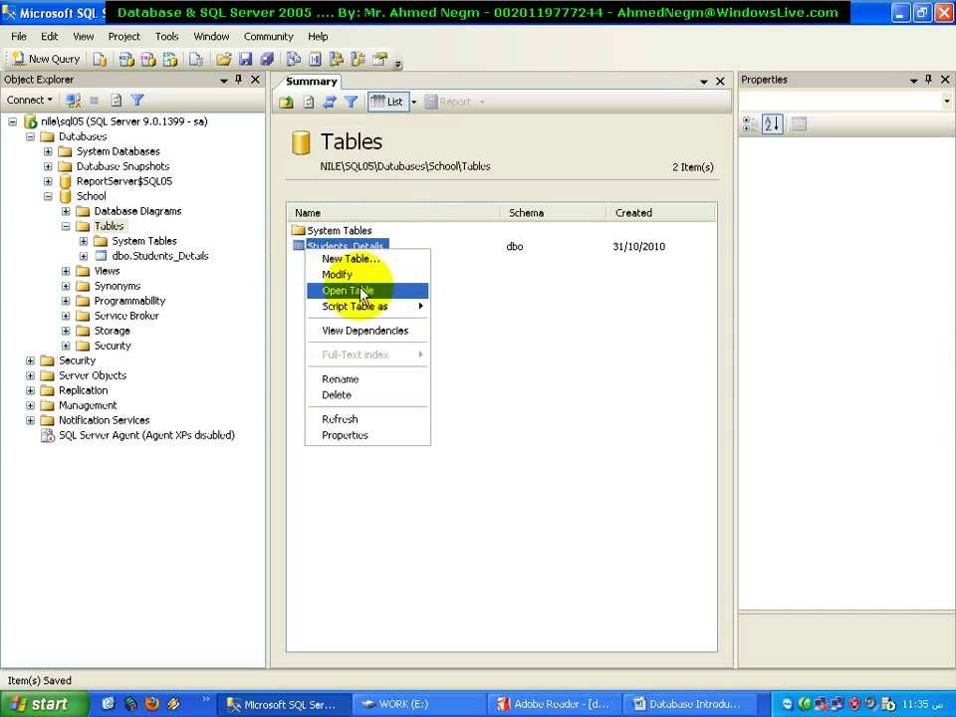
click(500, 284)
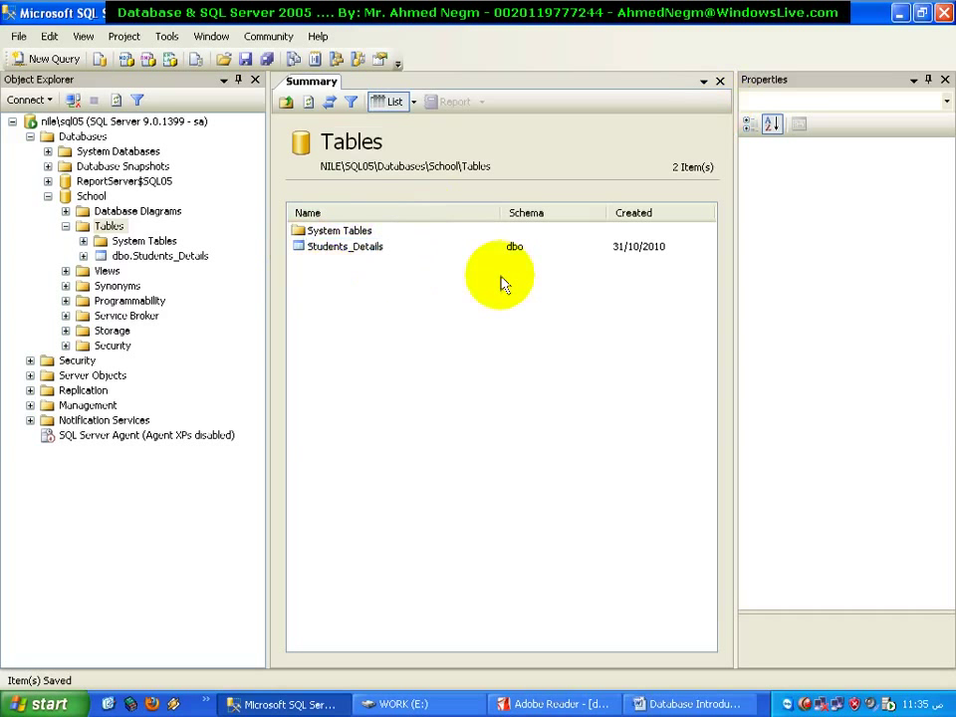
click(186, 261)
right_click(187, 261)
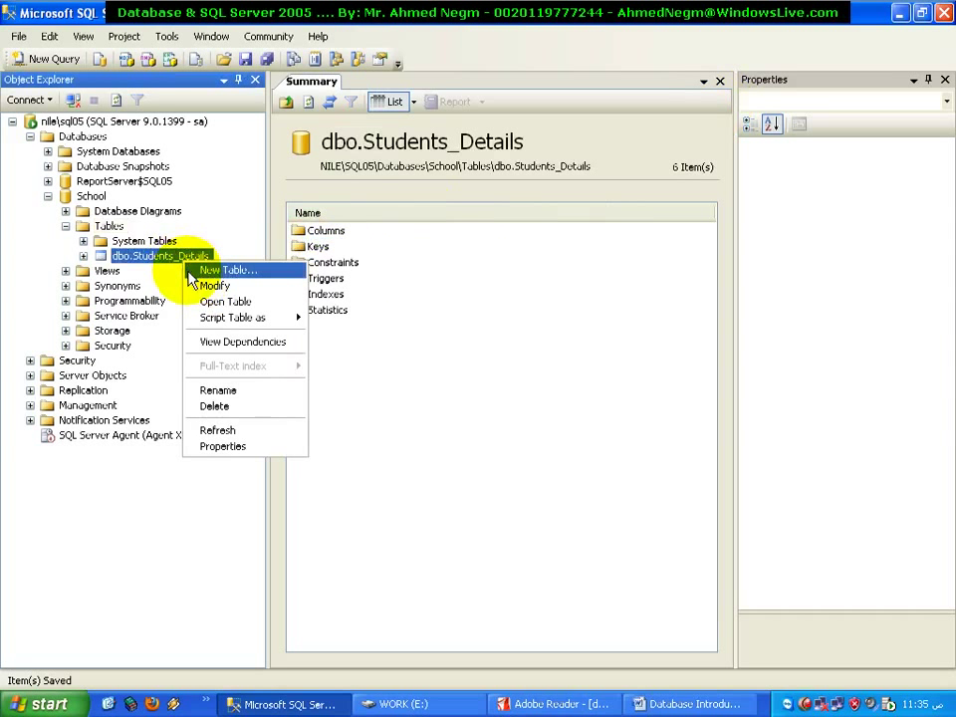
Reopen the Students_Details design, change StudentMobile to varchar(10), and save
click(257, 288)
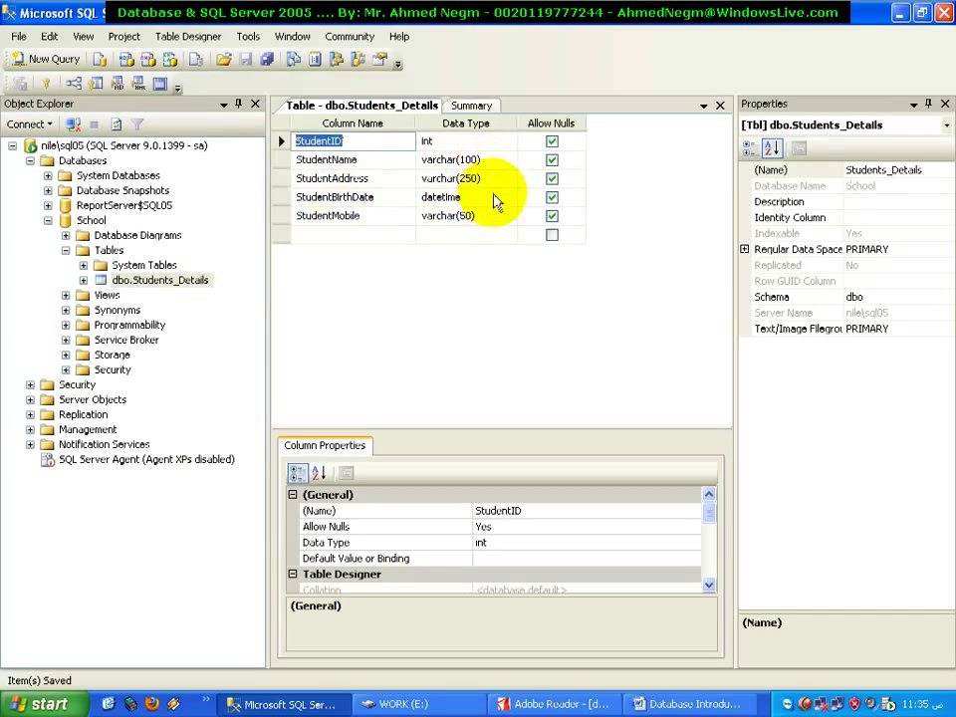
click(446, 215)
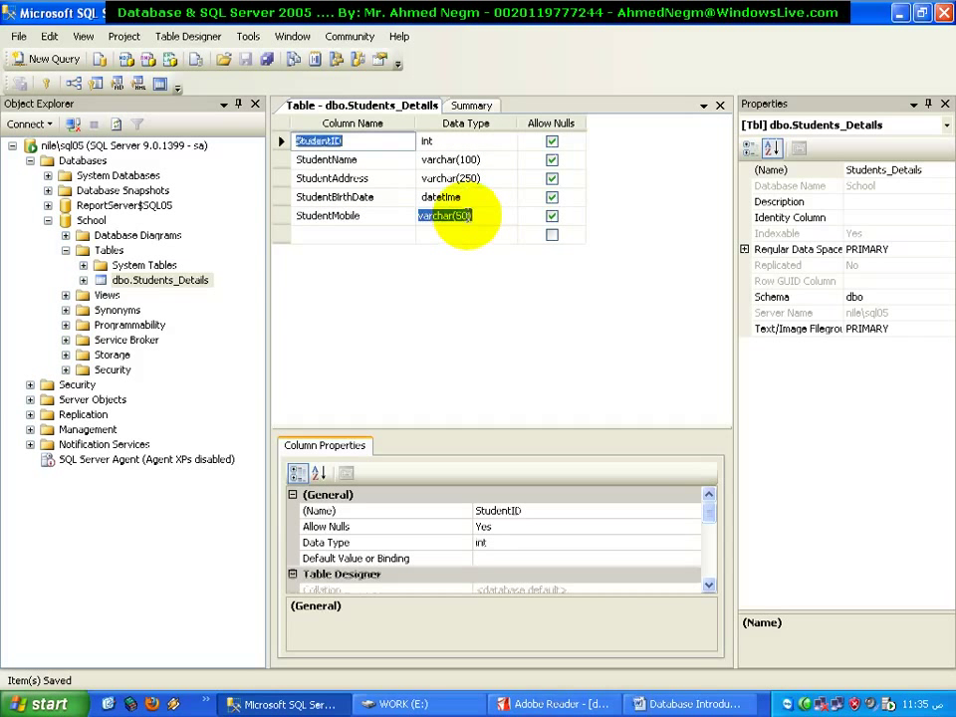
click(453, 216)
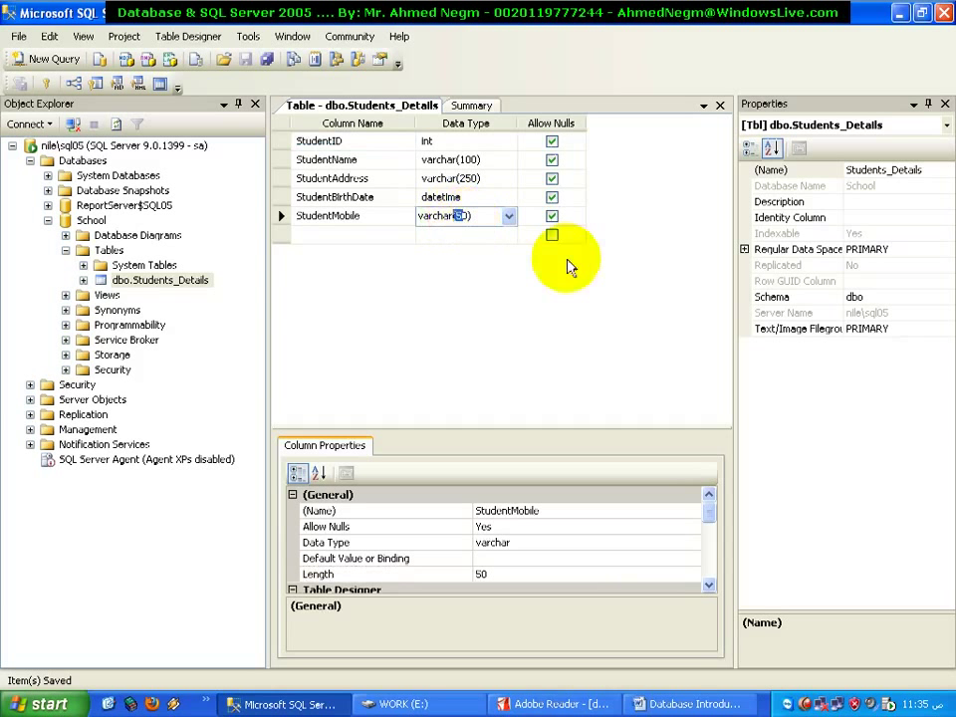
key(Up)
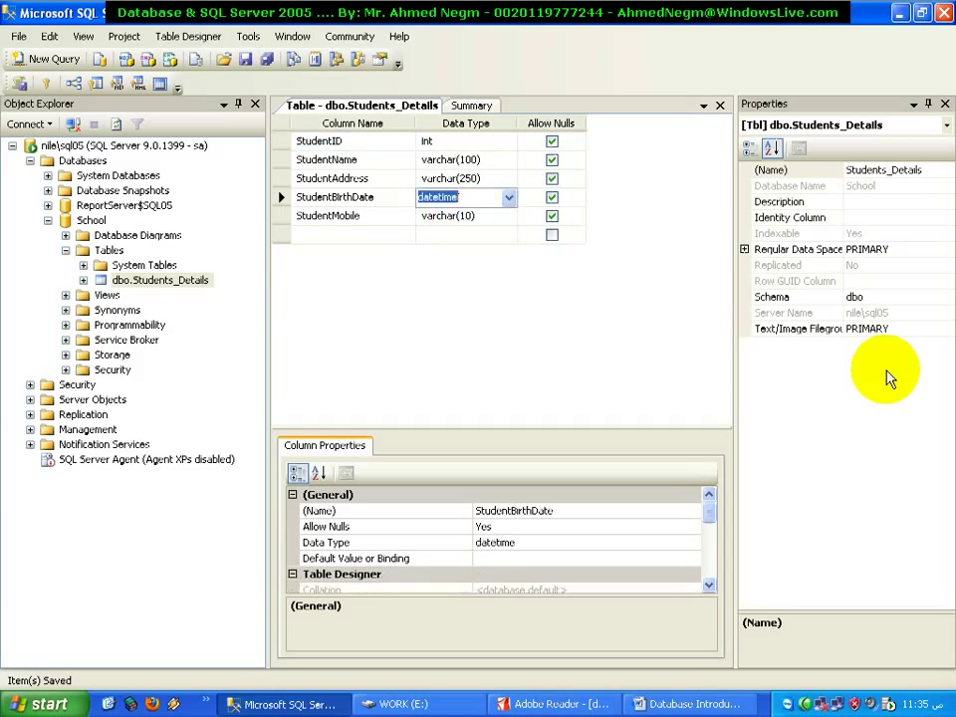
click(246, 60)
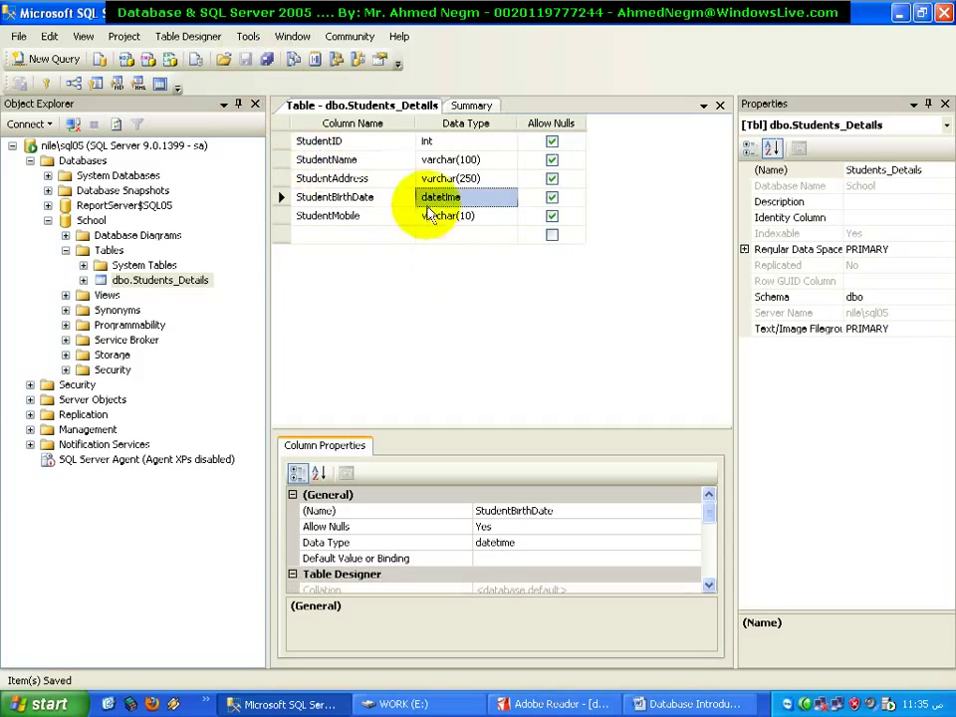
Recheck StudentMobile's data type value and close the table designer
click(461, 217)
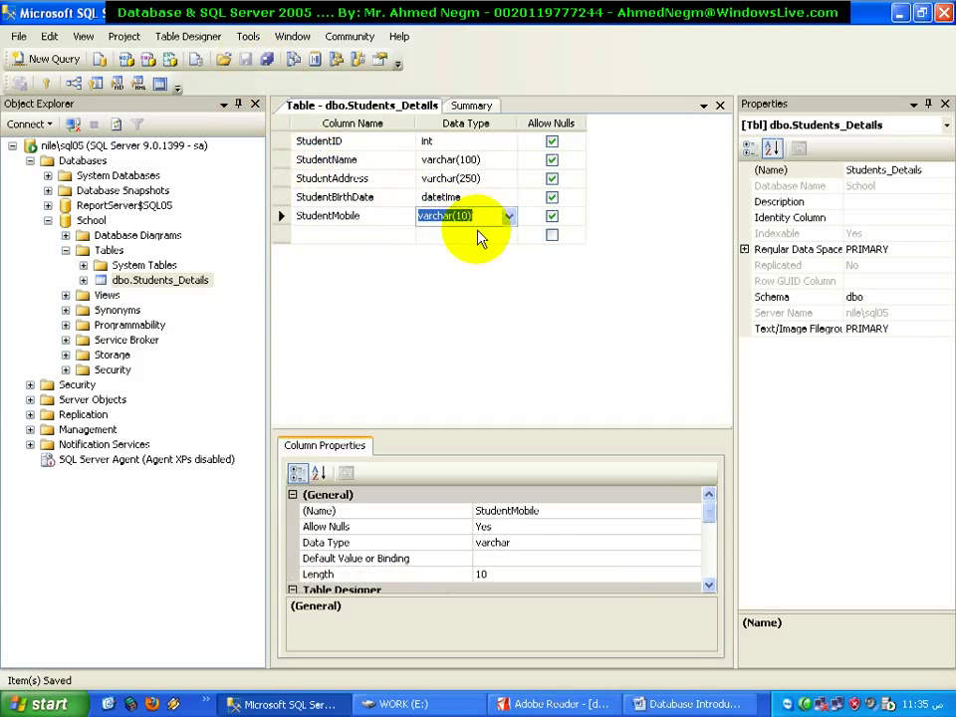
click(478, 231)
double_click(426, 215)
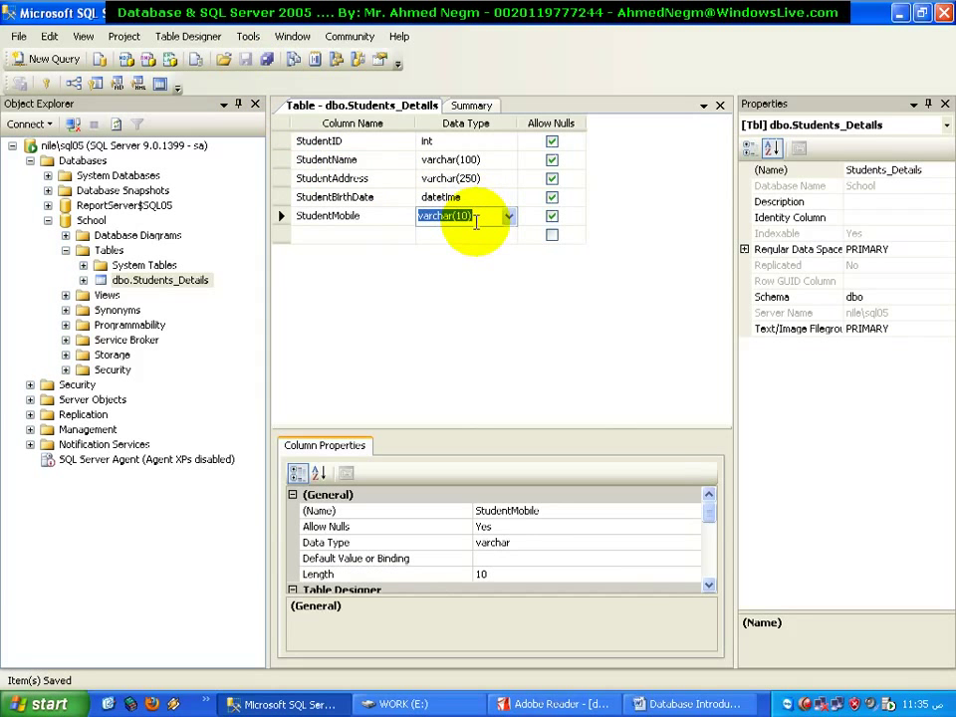
click(719, 105)
View the Students_Details table properties, then cancel without changes
click(200, 261)
right_click(201, 261)
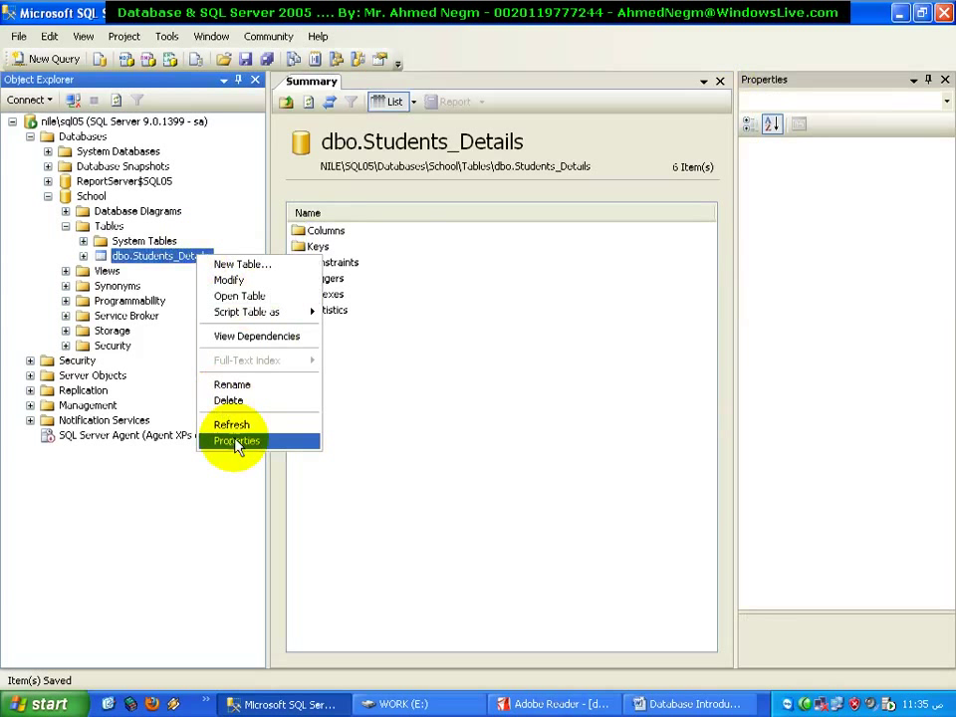
click(236, 442)
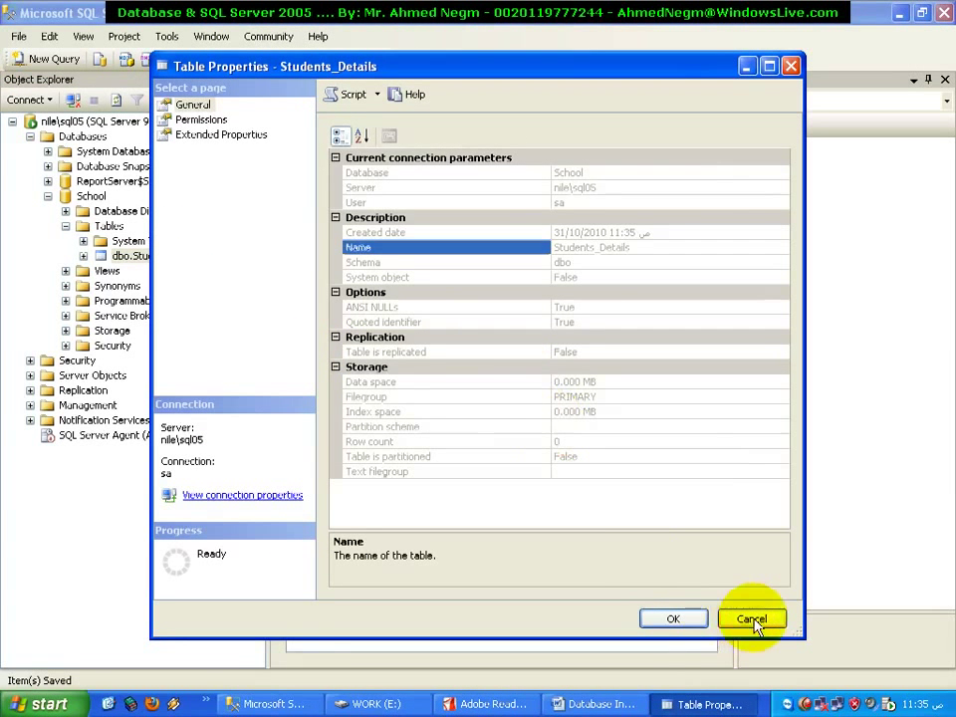
click(749, 620)
Open Students_Details for row editing, widen the grid, and return to the Adobe Reader reference
right_click(165, 262)
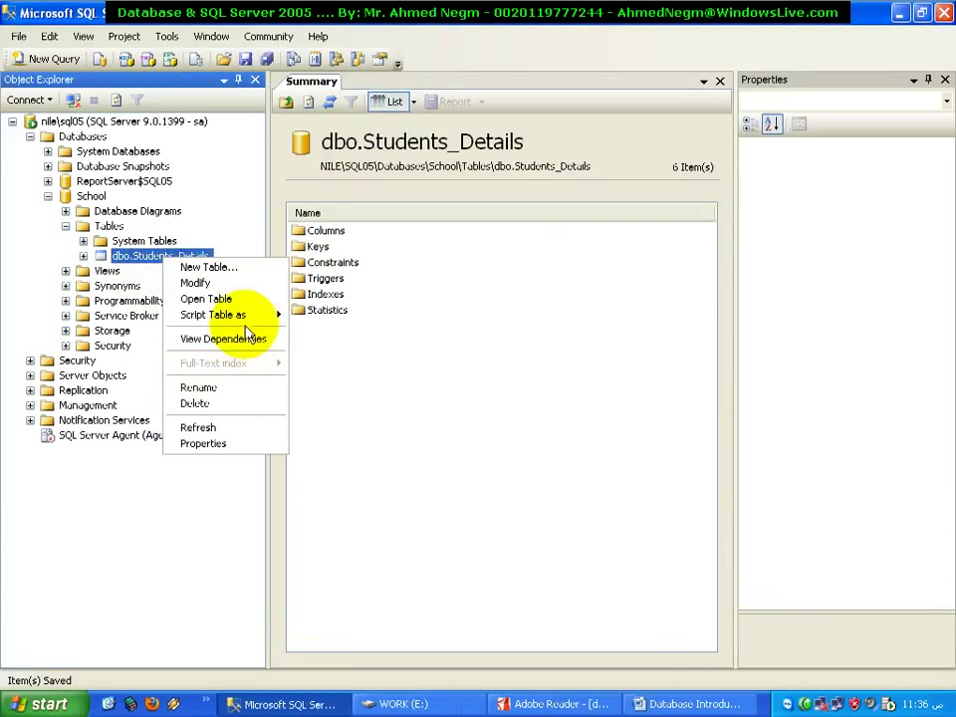
mouse_move(245, 320)
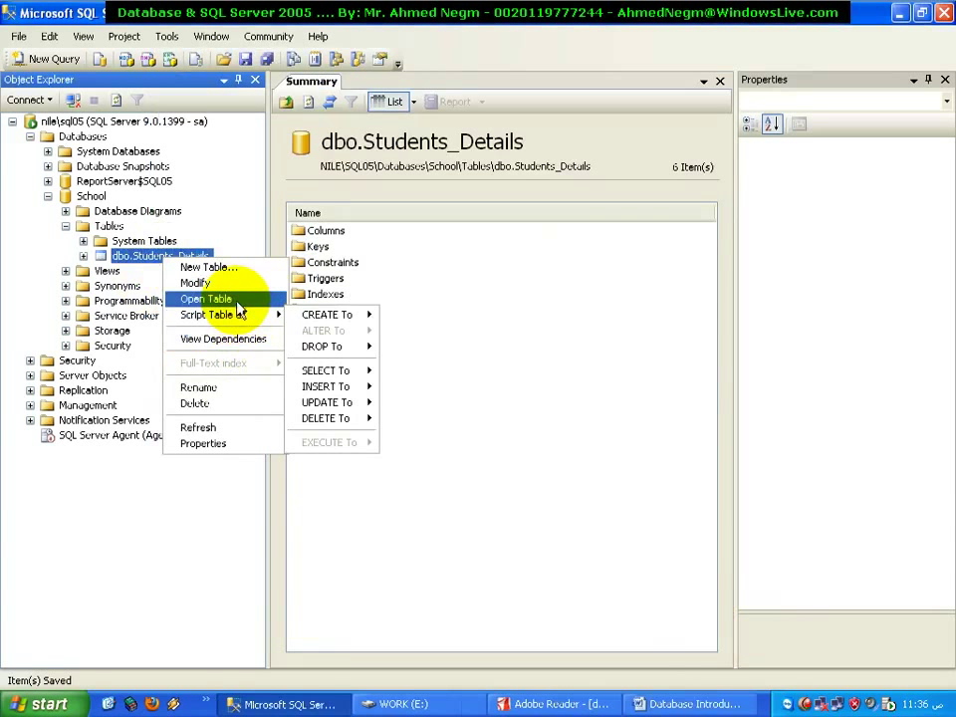
click(237, 302)
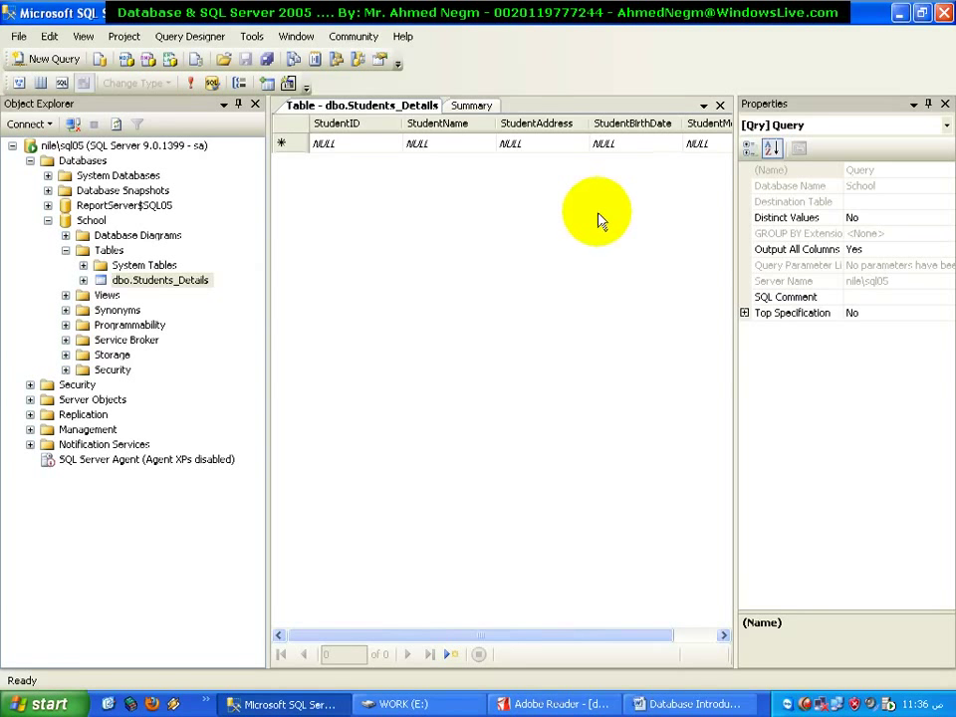
click(928, 104)
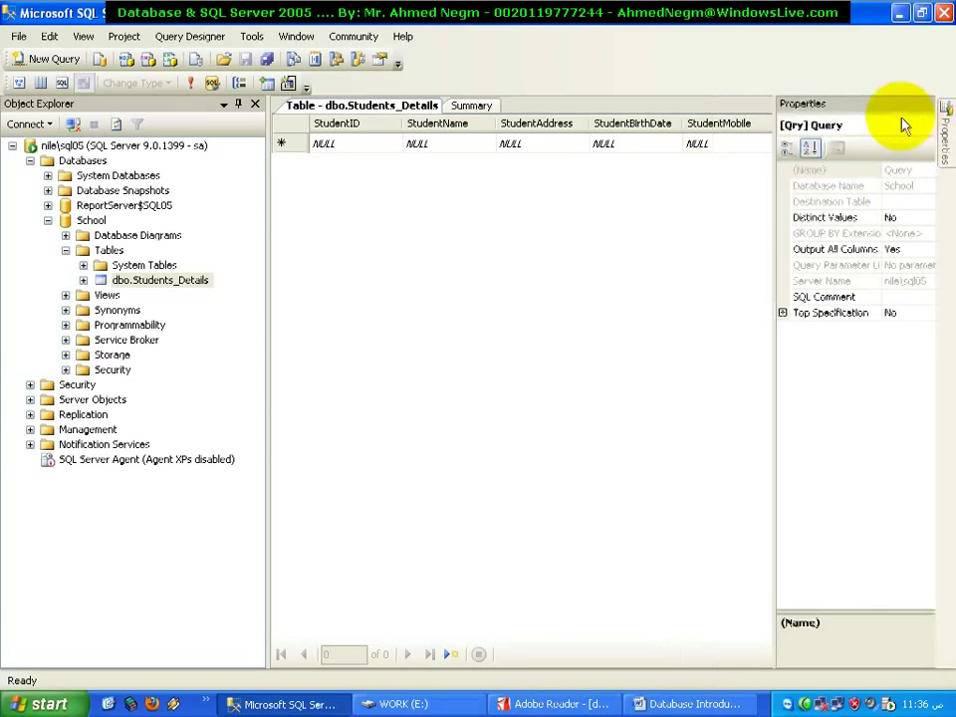
click(340, 146)
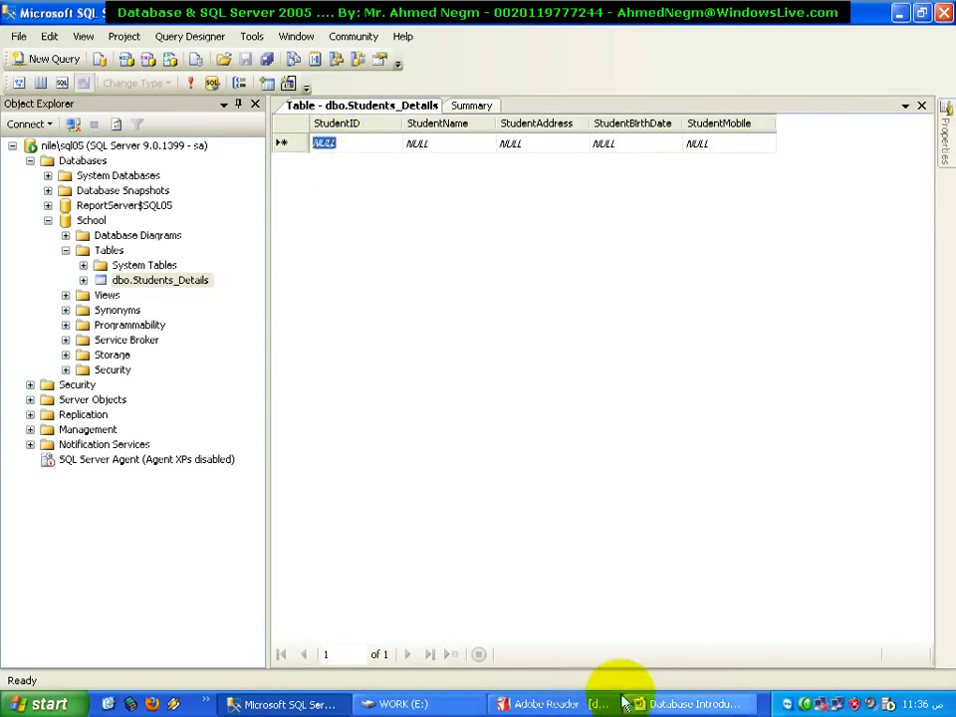
click(578, 704)
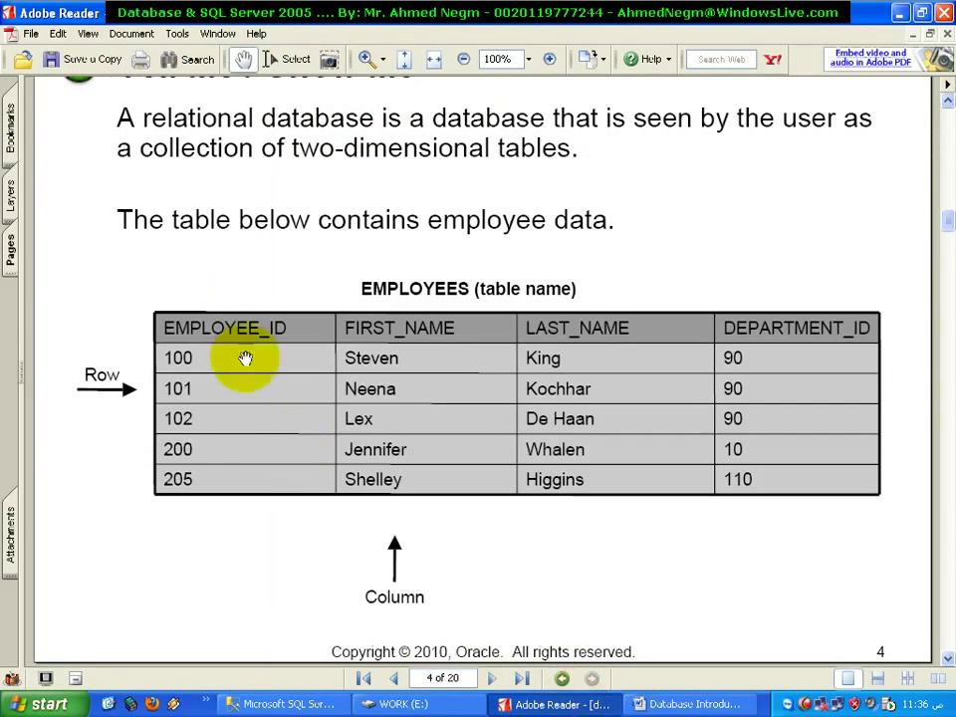
Bring the Adobe Reader slide with the EMPLOYEES rows-and-columns table back to the front
click(555, 704)
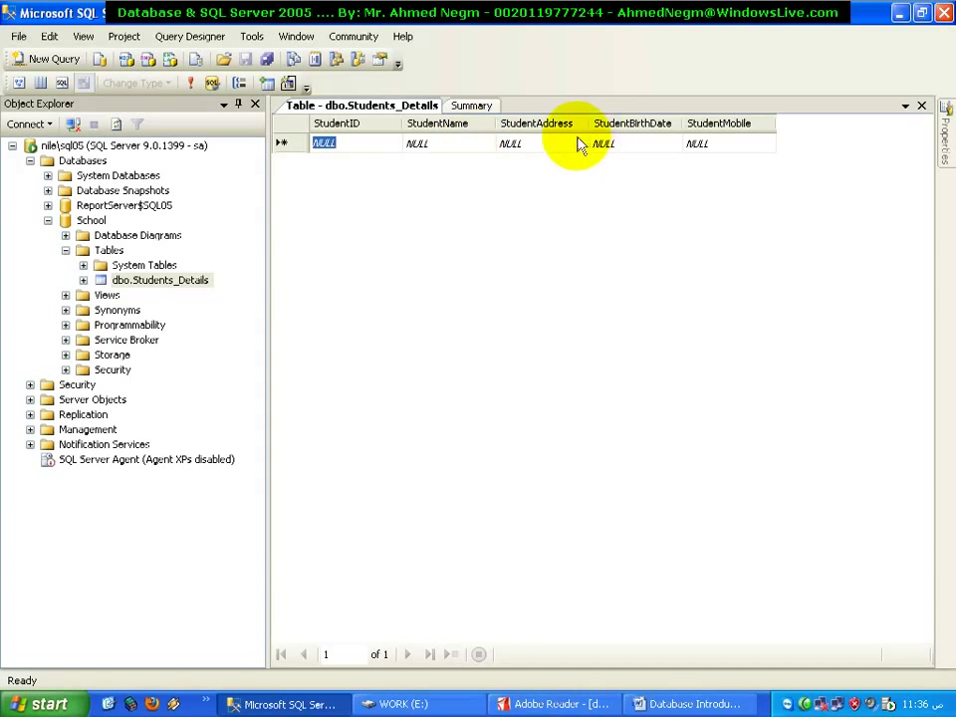
click(558, 703)
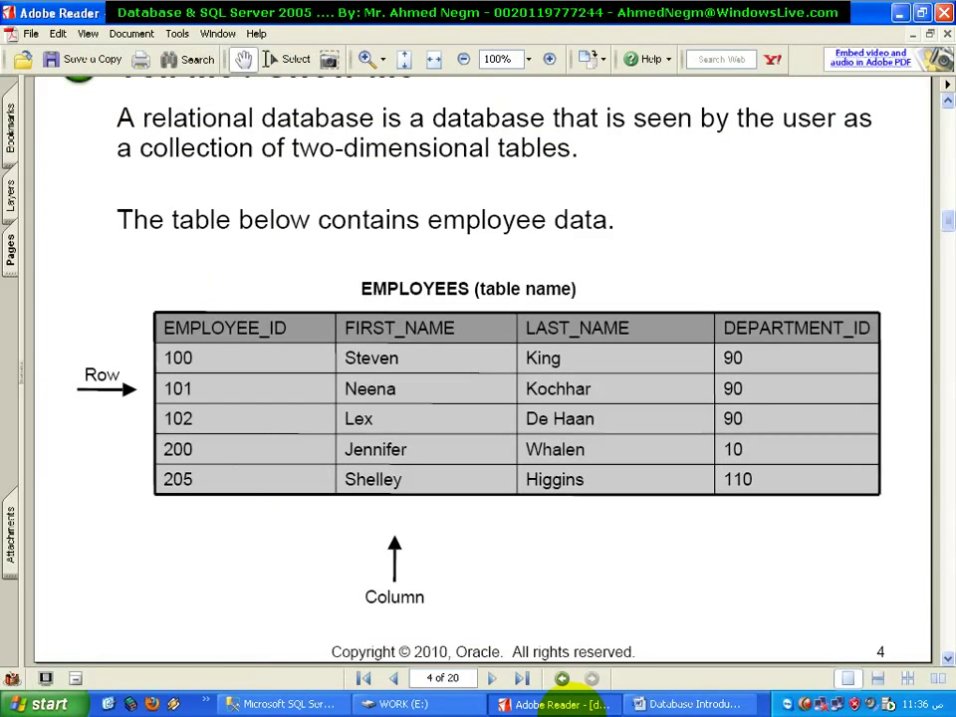
Return to the empty Students_Details grid and step through its cells starting from StudentID
click(573, 704)
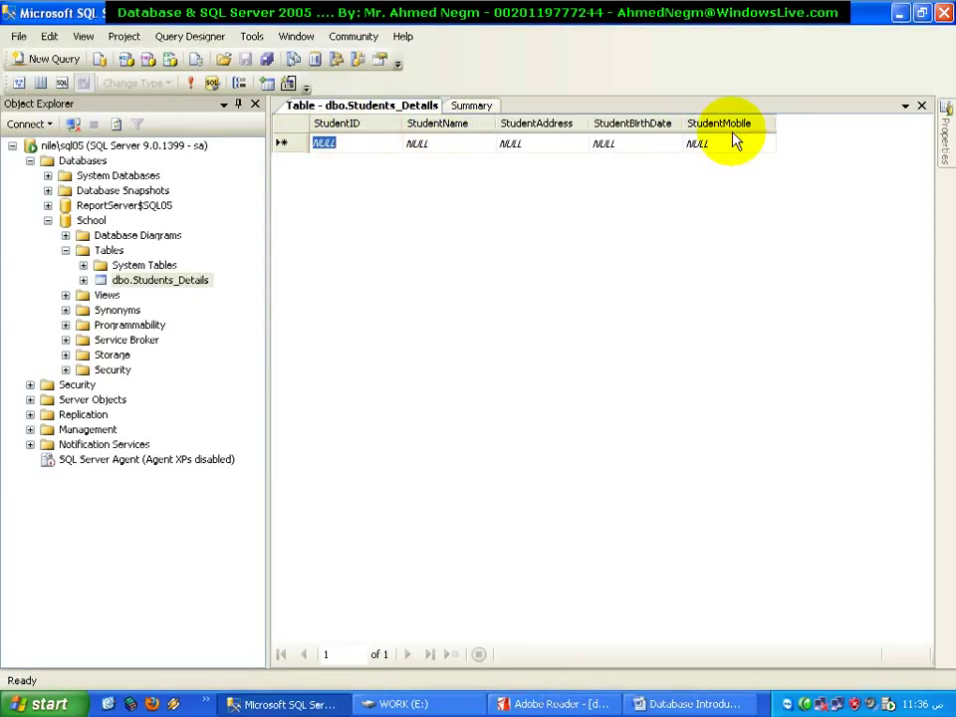
click(352, 143)
key(Tab)
key(Tab)
key(Tab)
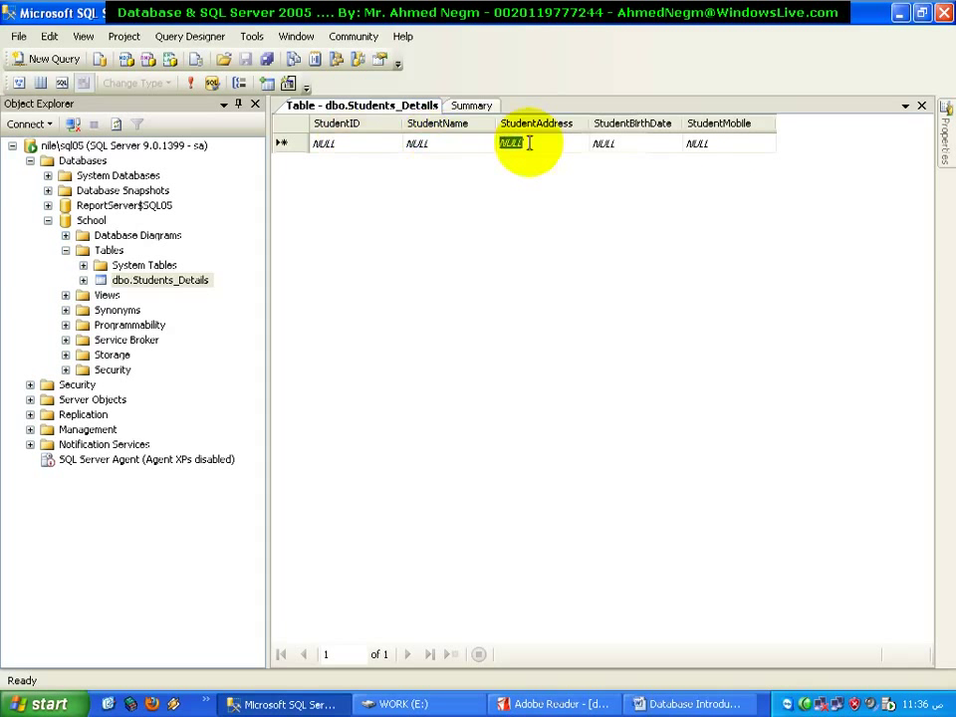
key(Tab)
key(Tab)
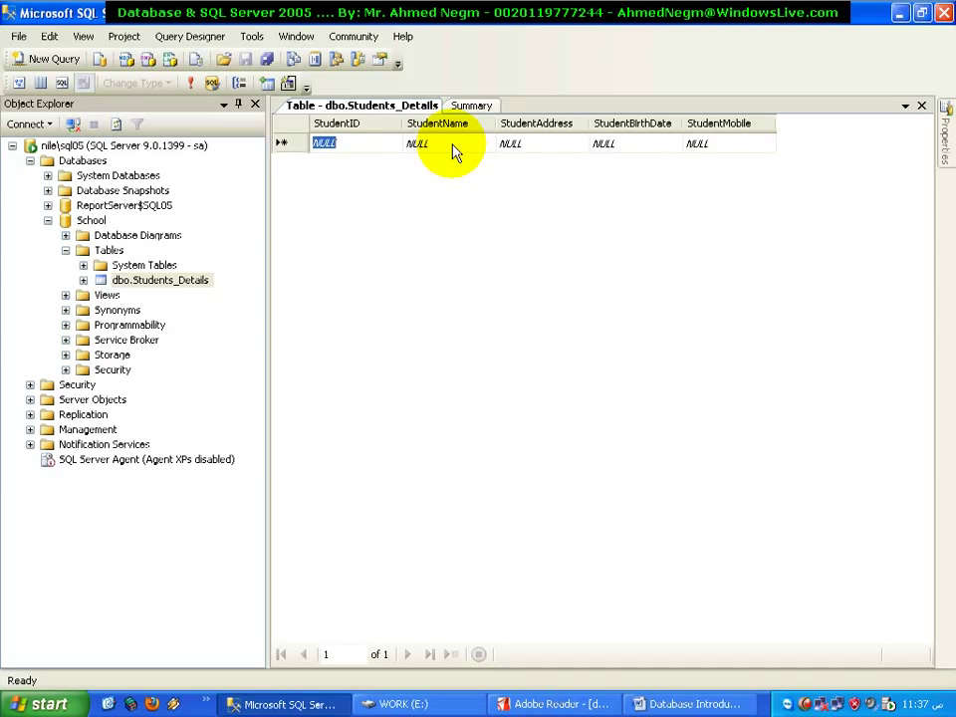
Clear NULL from the first row's StudentName, committing it so a new row appears below
click(452, 146)
key(BackSpace)
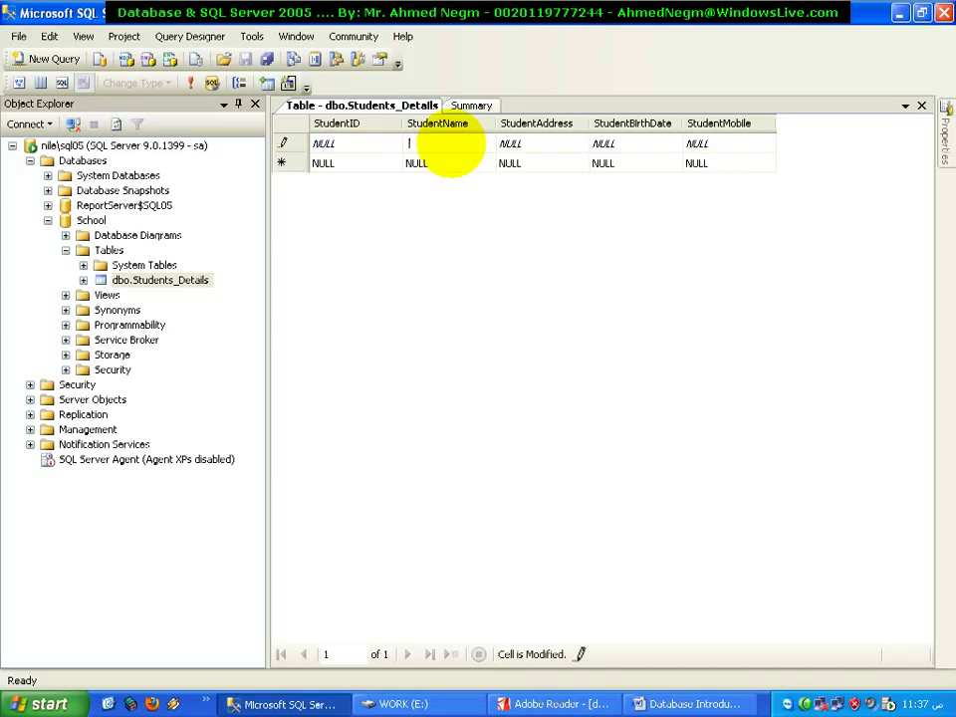
key(Down)
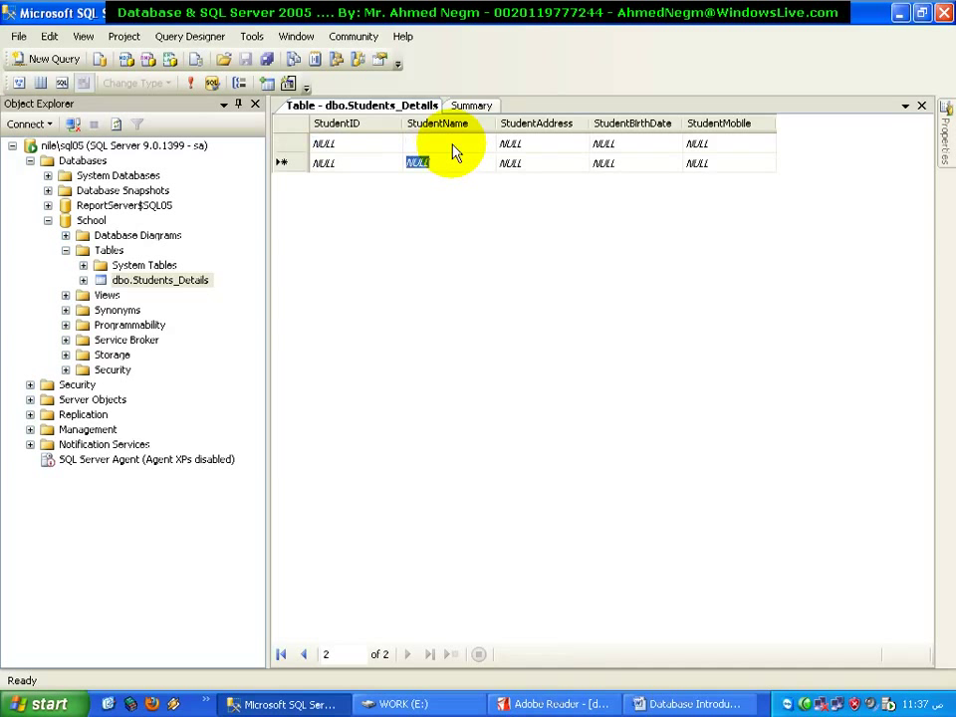
click(452, 143)
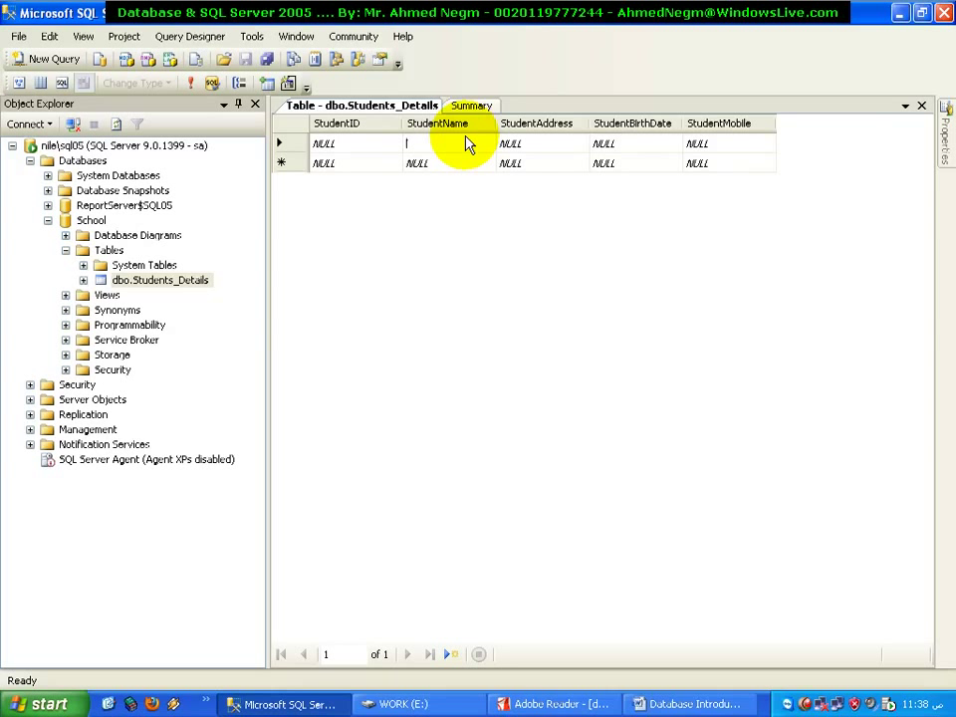
key(Down)
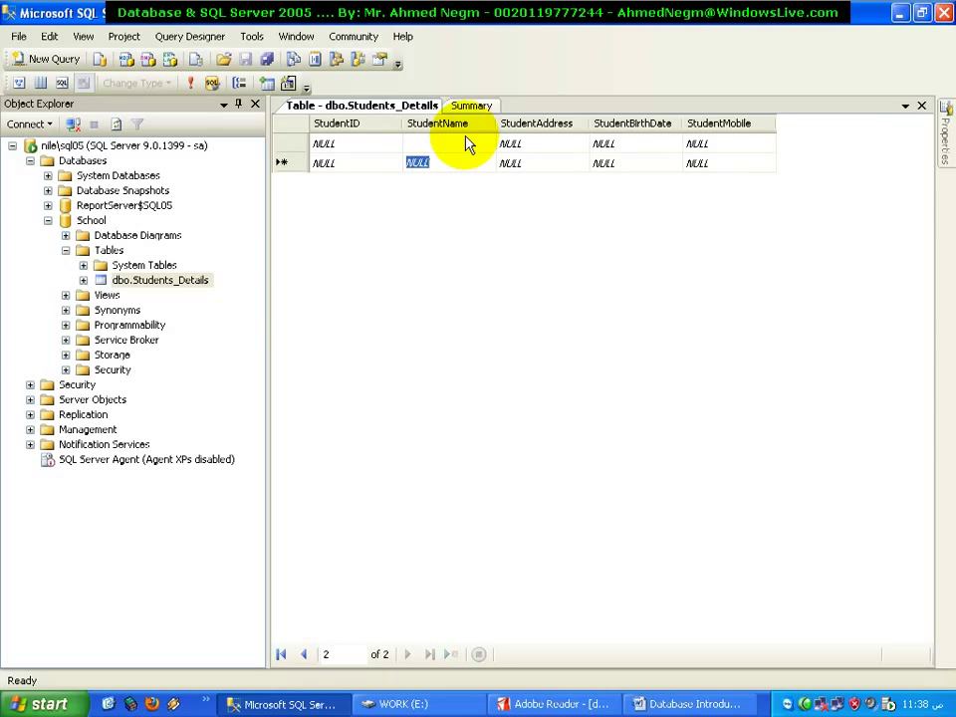
click(458, 144)
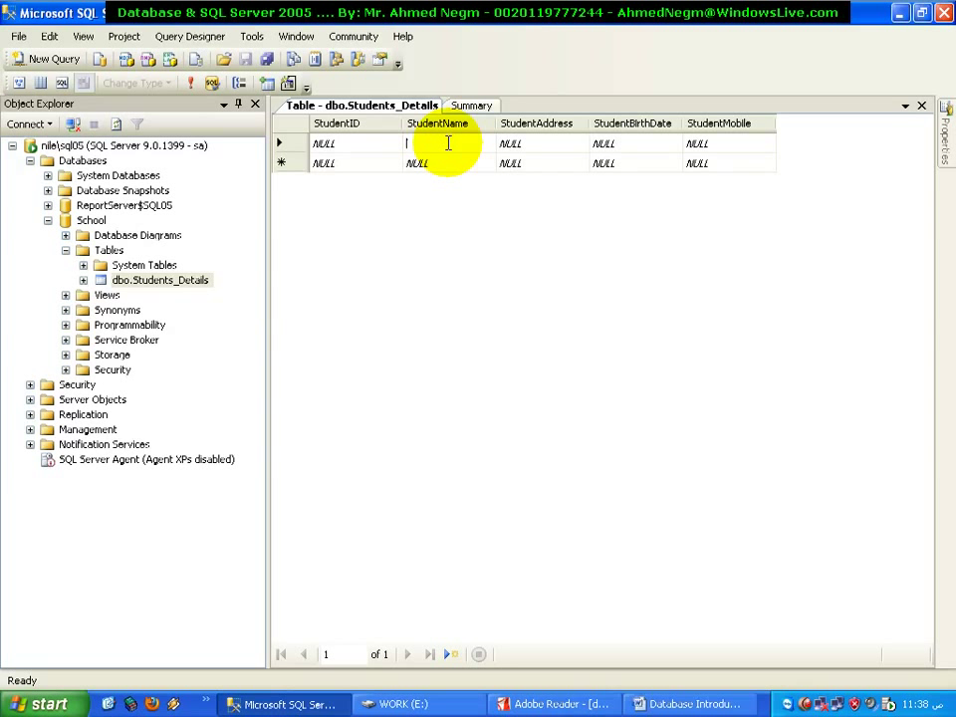
Clear the first row's StudentAddress, then cancel so it reverts to NULL
click(551, 145)
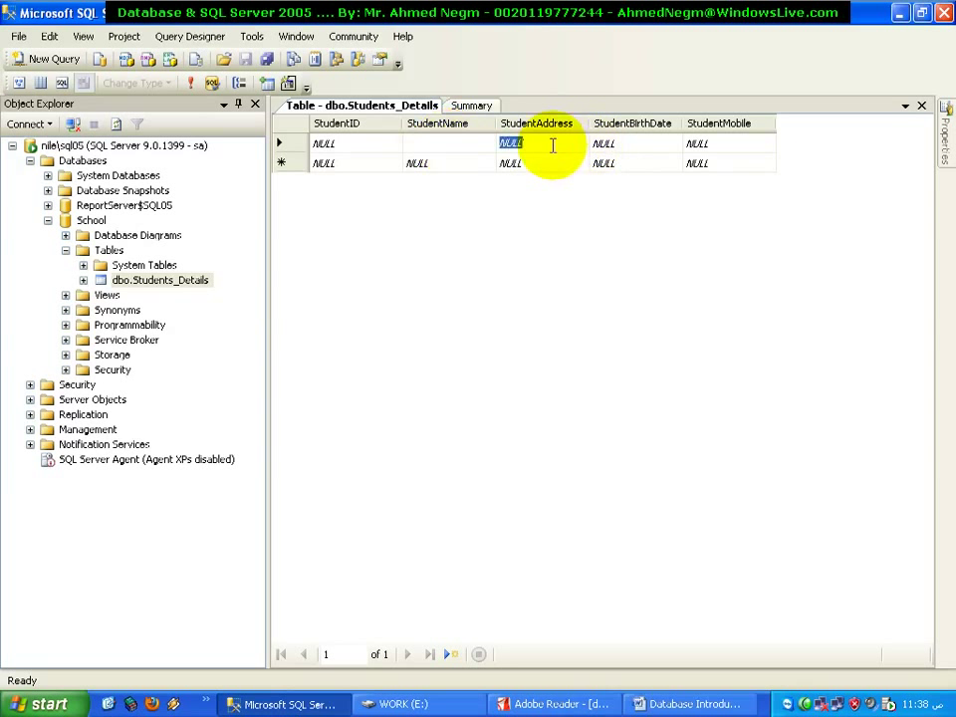
key(Delete)
key(Escape)
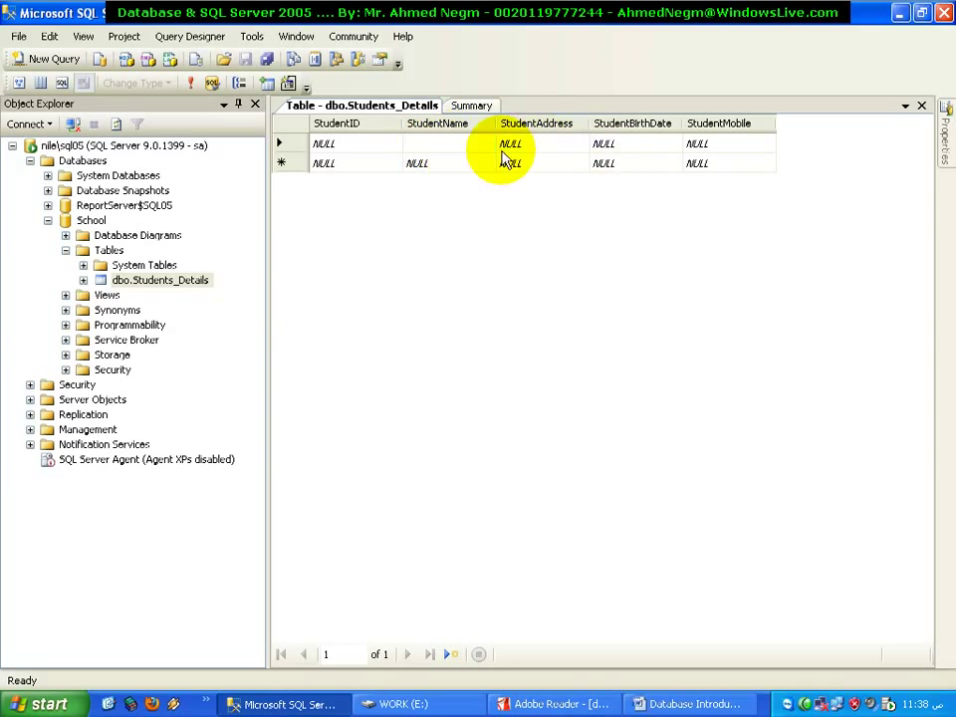
Enter student ID 1 with a name, address Minya, birth date 1/1/1980 and a mobile number
click(367, 145)
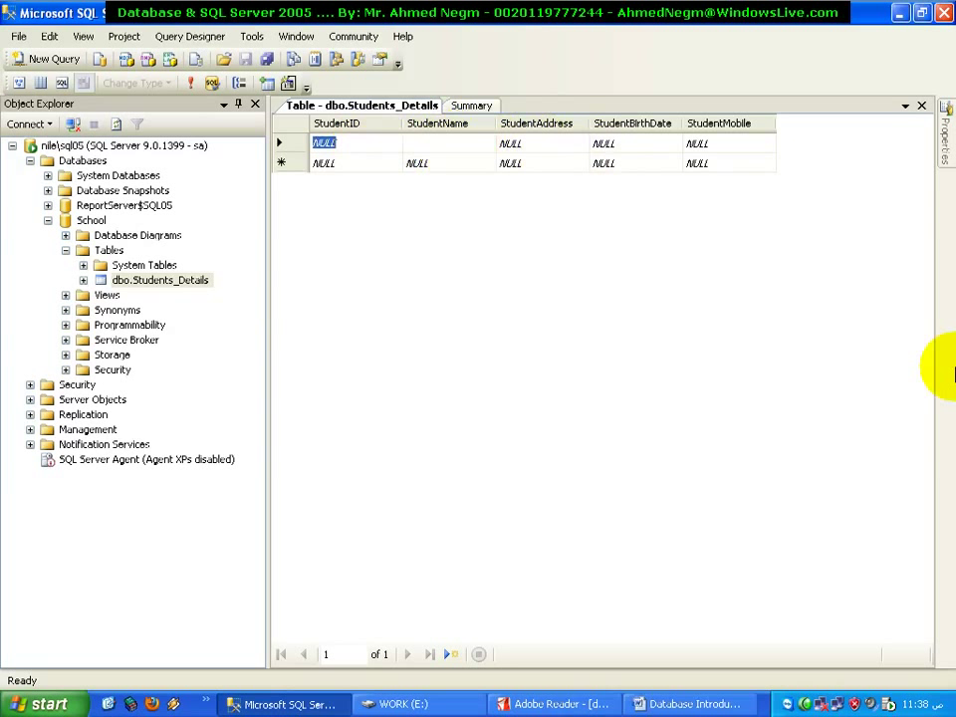
text(1)
key(Tab)
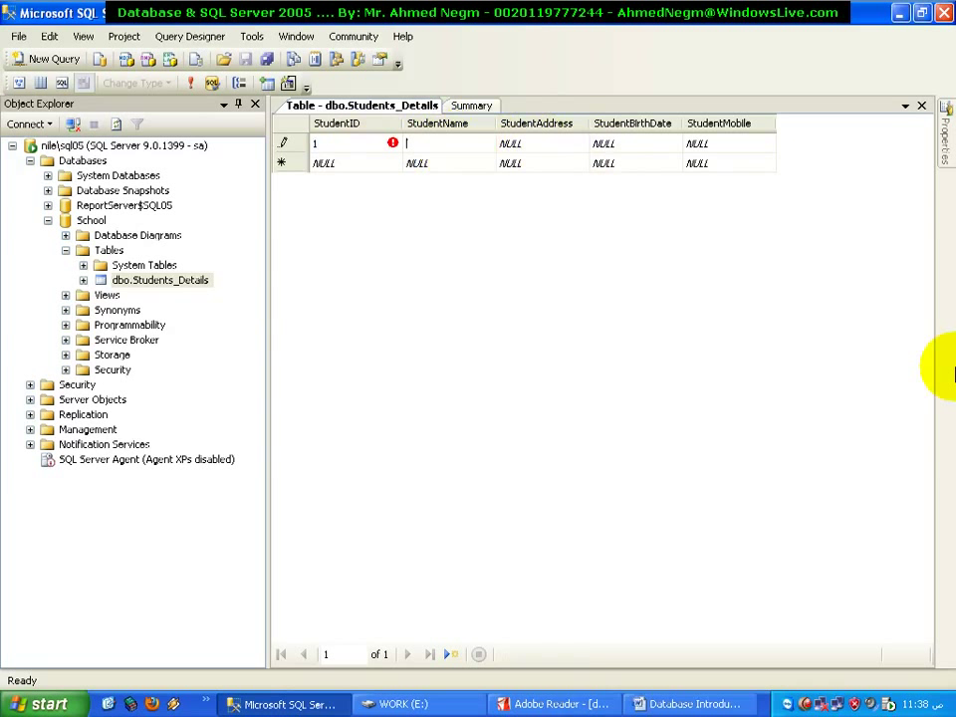
text(Ahmed)
key(Tab)
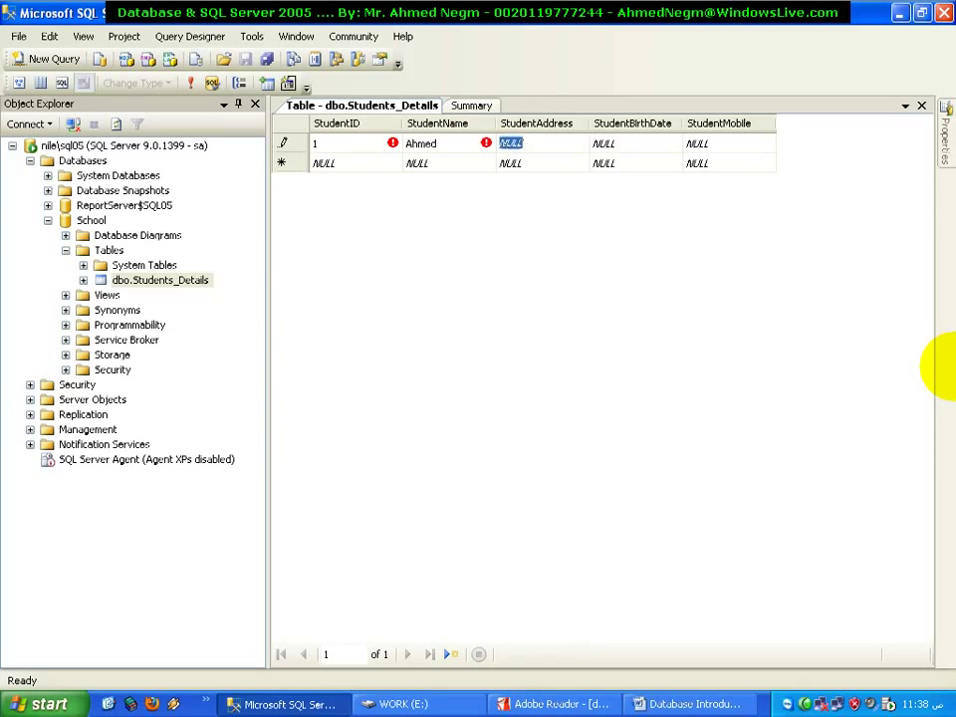
text(Minya)
key(Tab)
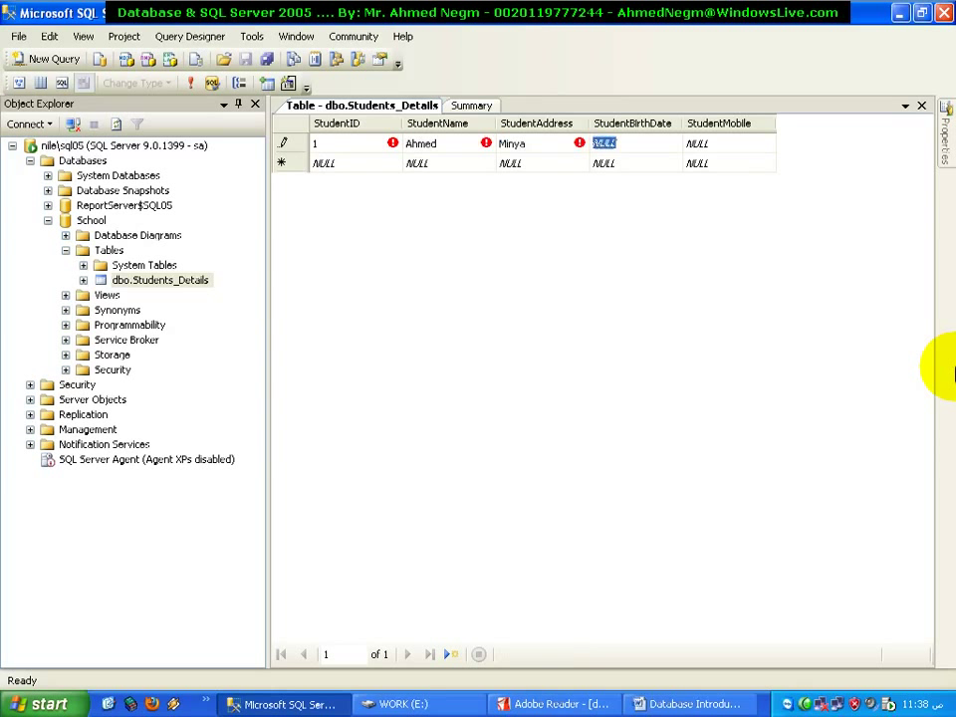
text(1/1/)
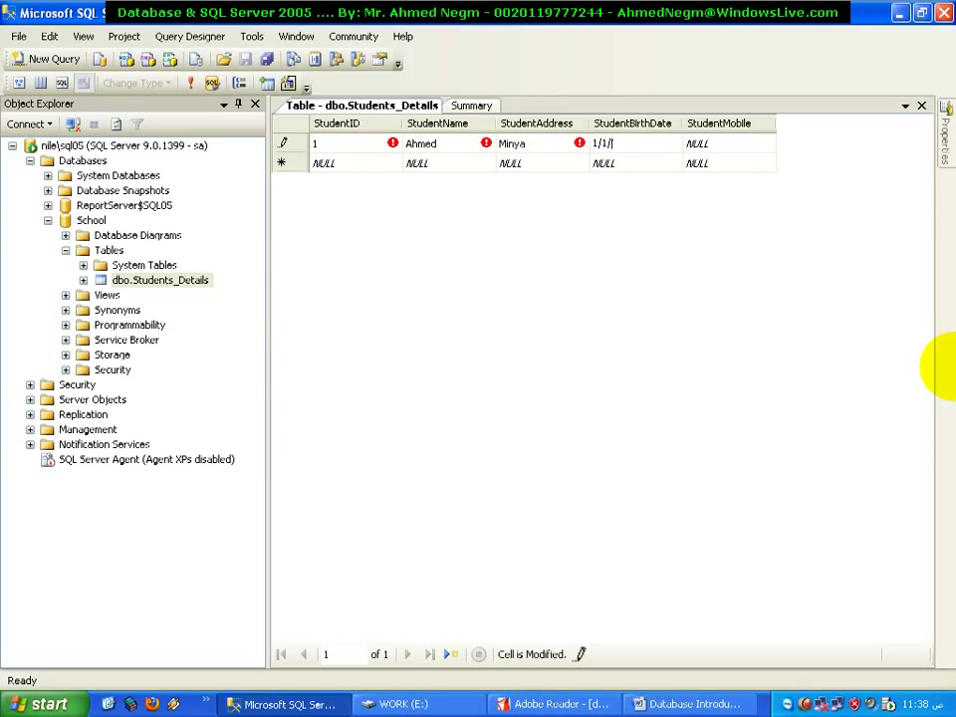
text(1980)
key(Tab)
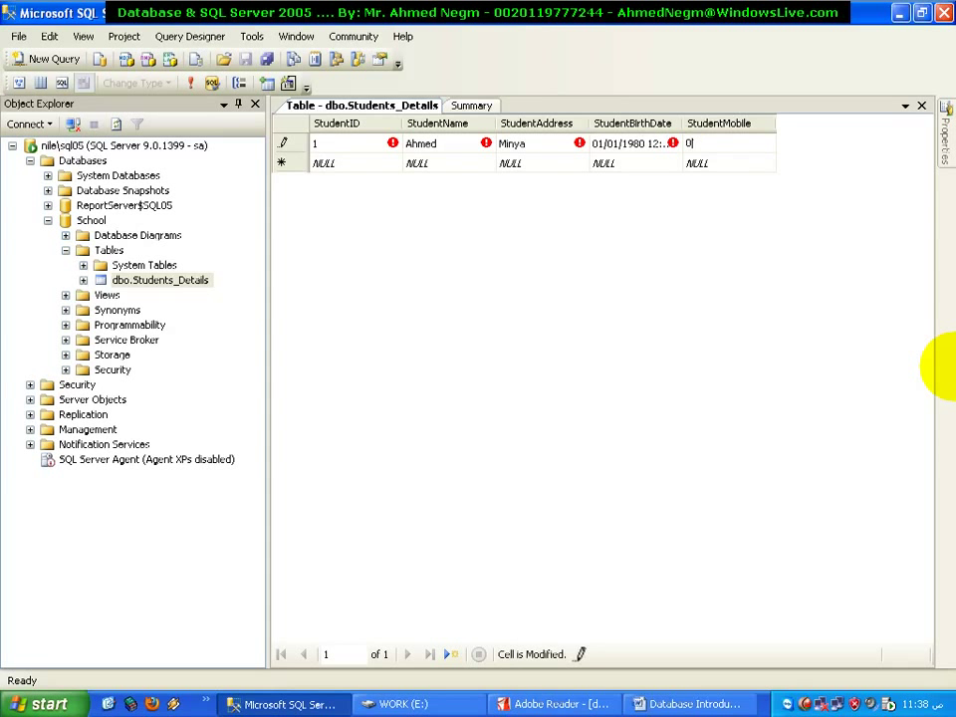
key(Tab)
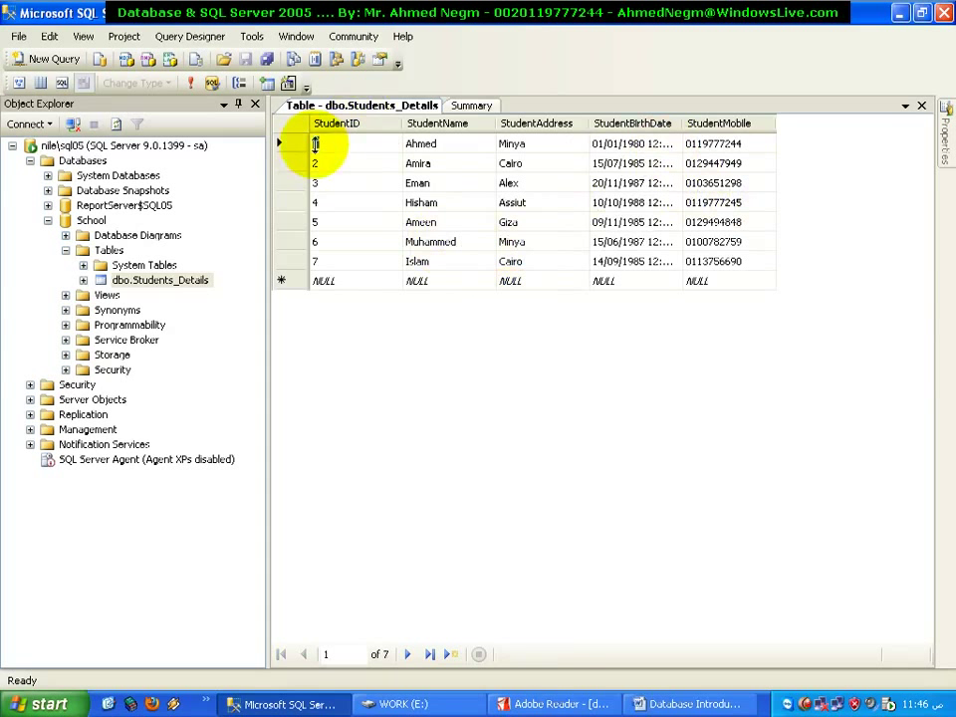
Select each of the seven student records in turn using the row selectors
click(283, 143)
click(290, 164)
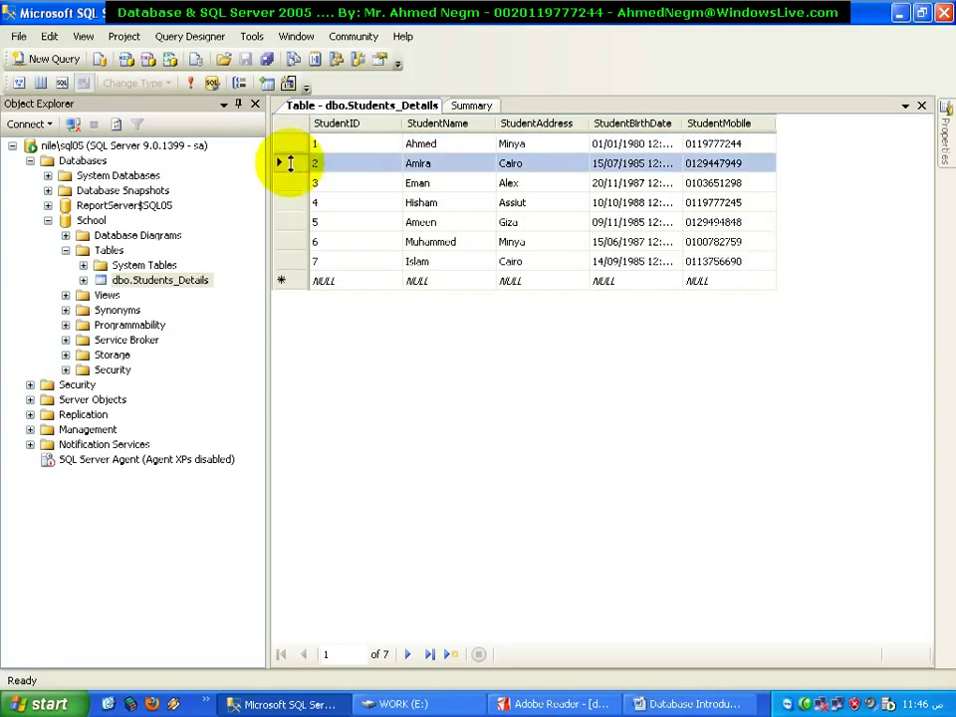
click(291, 183)
click(291, 202)
click(295, 223)
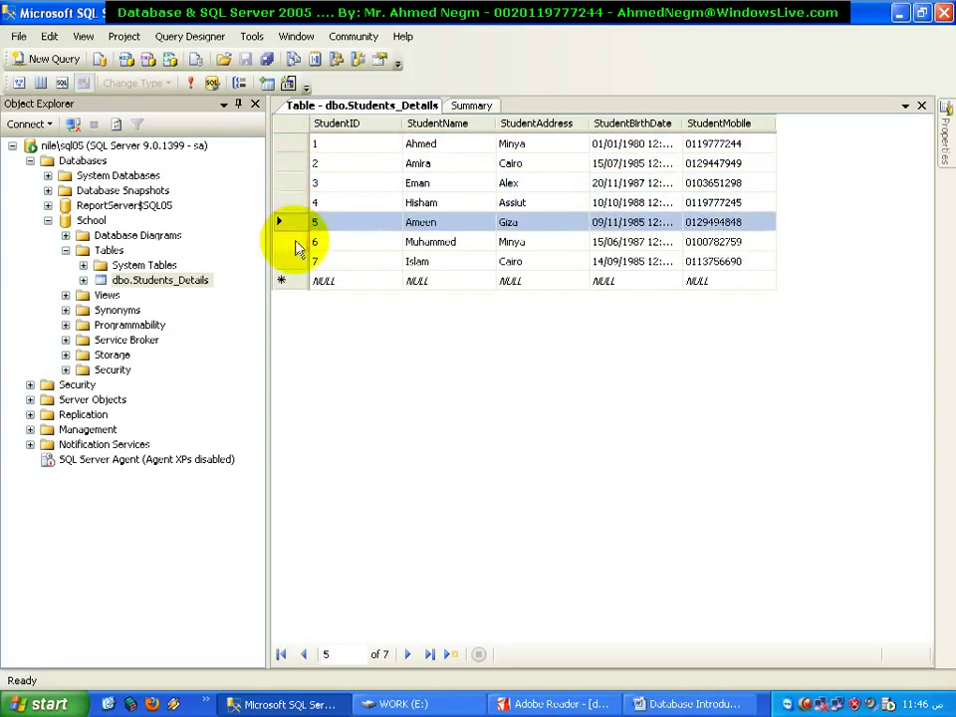
click(293, 243)
click(295, 263)
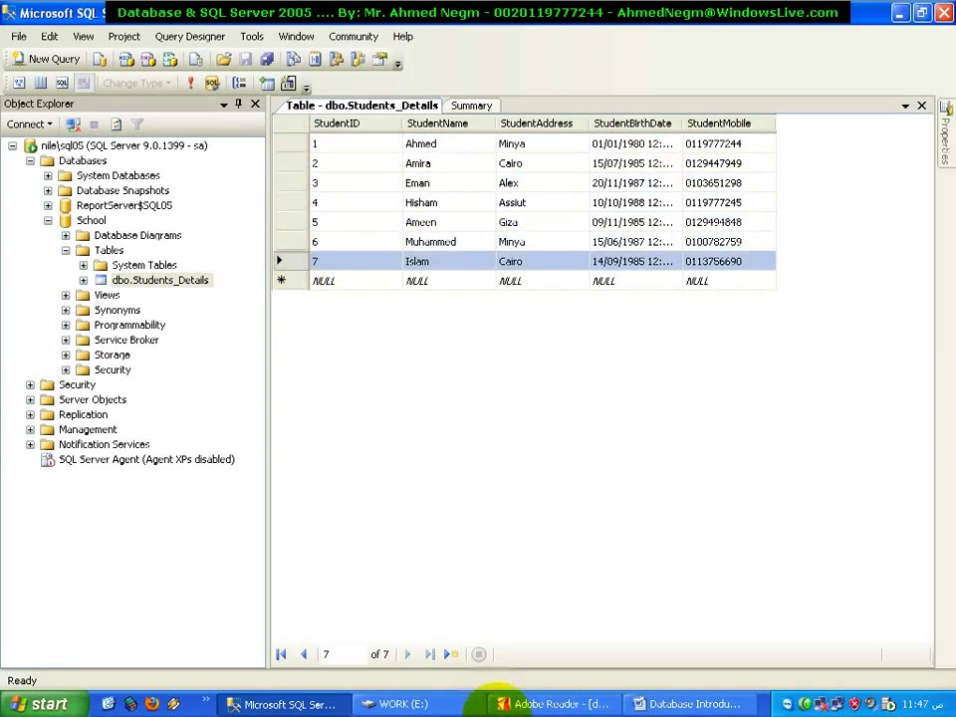
Browse with the record navigator, select all rows together, then switch to the PDF slides
click(339, 653)
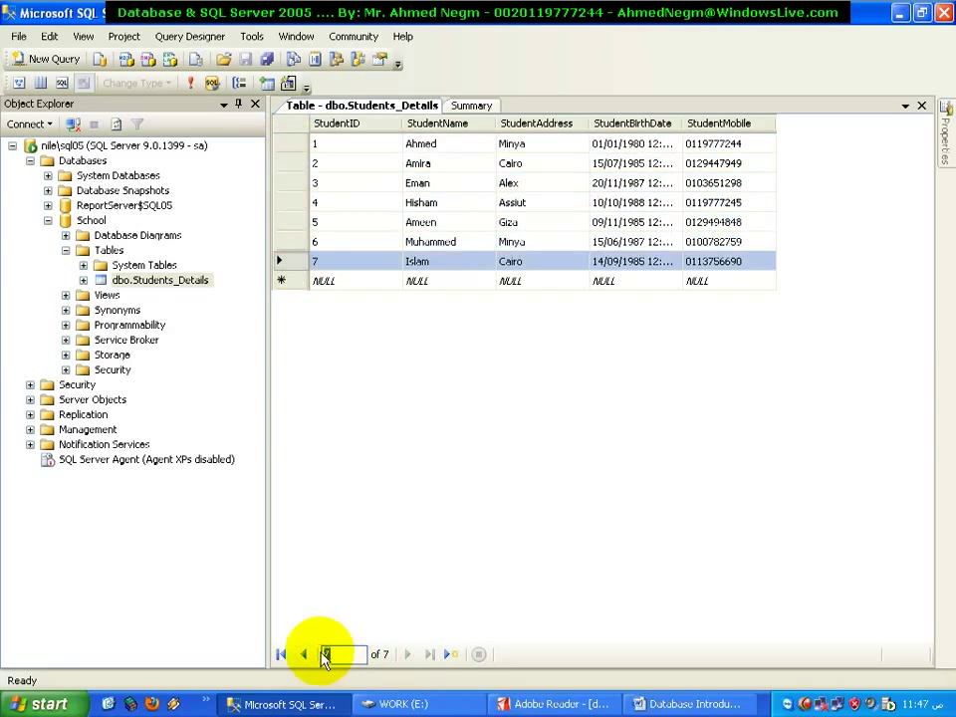
double_click(324, 655)
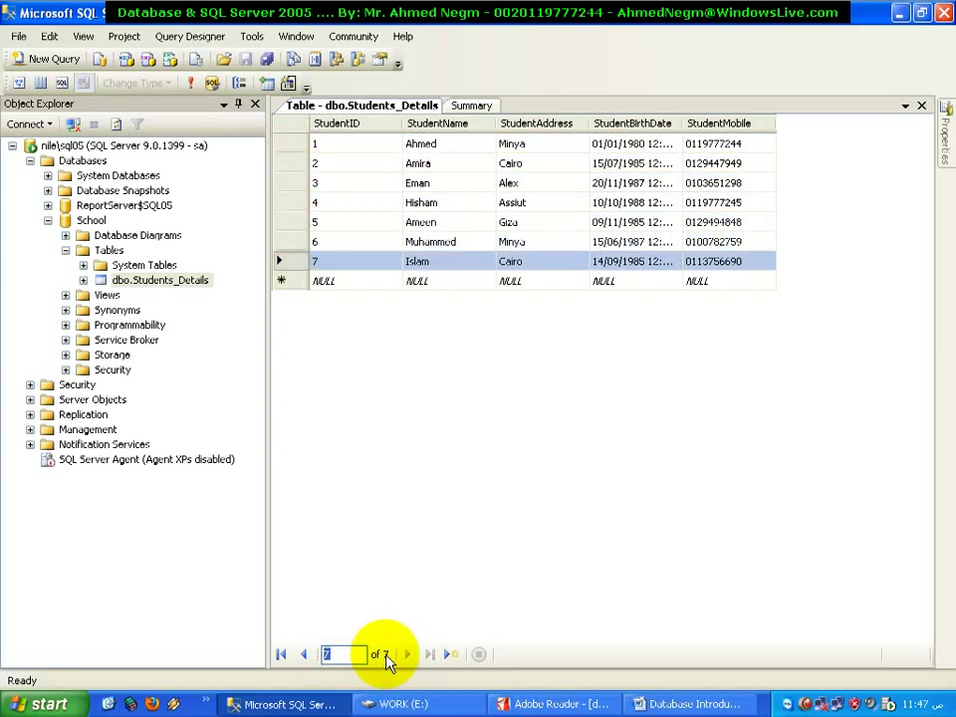
click(348, 163)
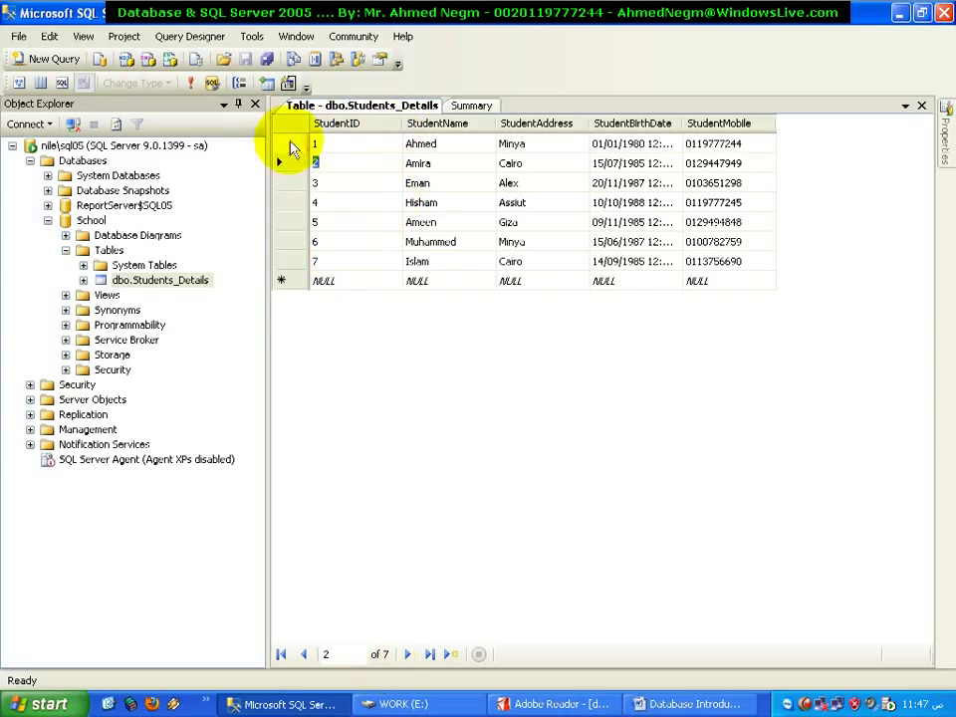
drag(293, 145, 288, 261)
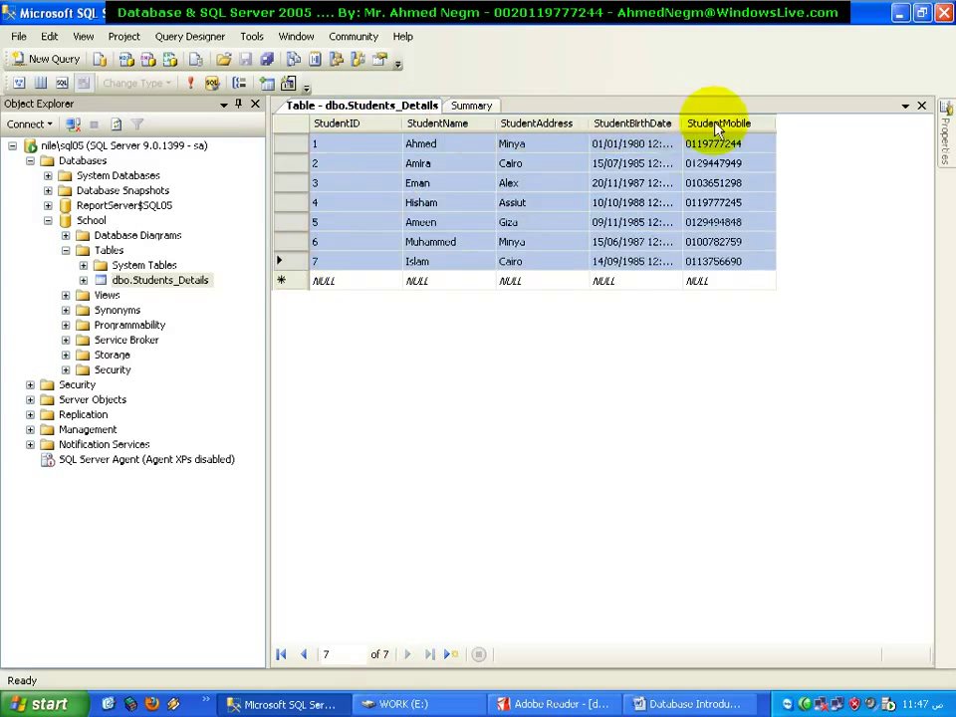
click(697, 163)
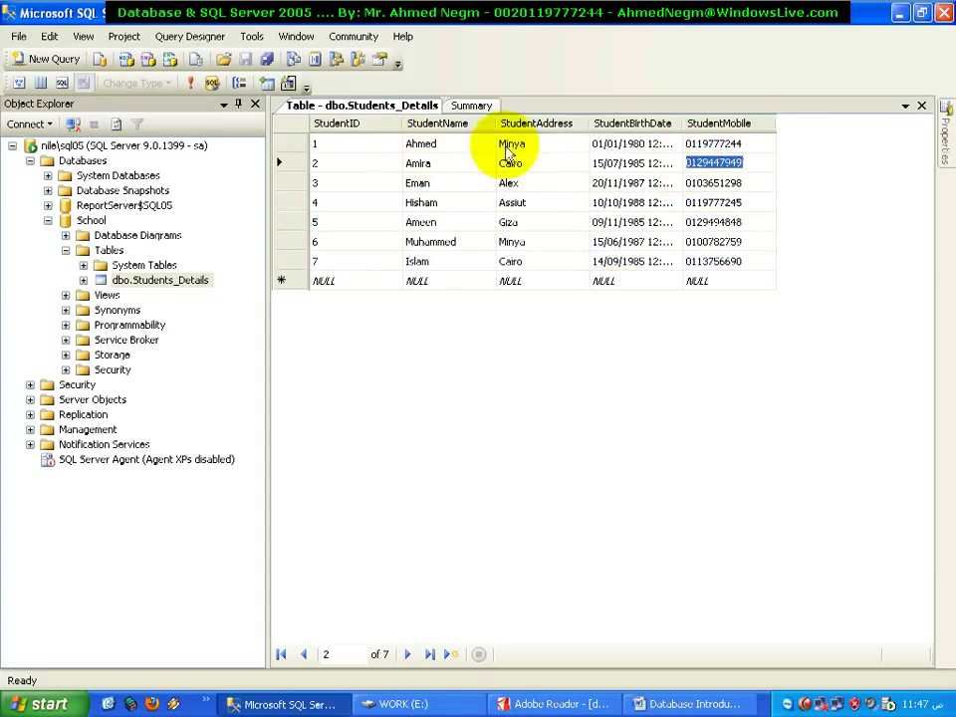
click(558, 703)
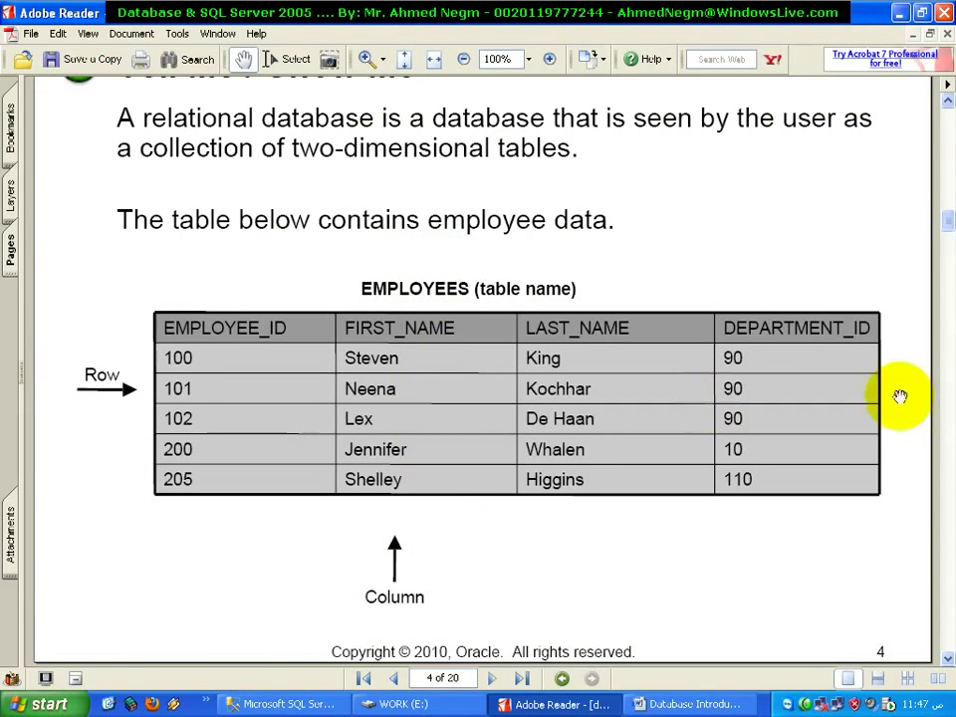
Show the Word data types table, then return to the Students_Details grid
click(687, 703)
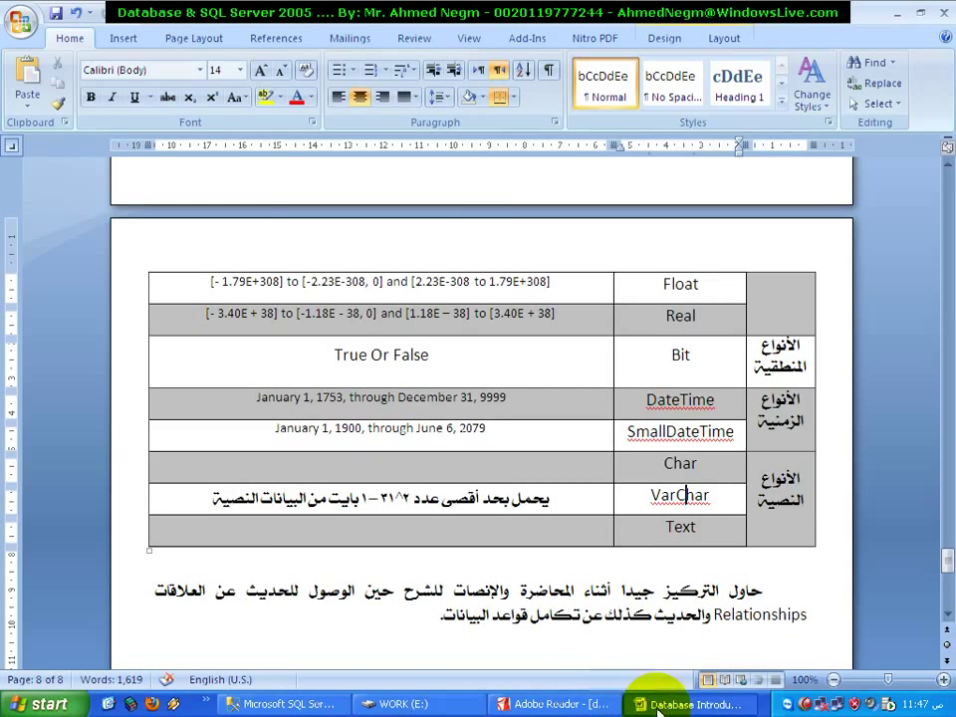
click(282, 703)
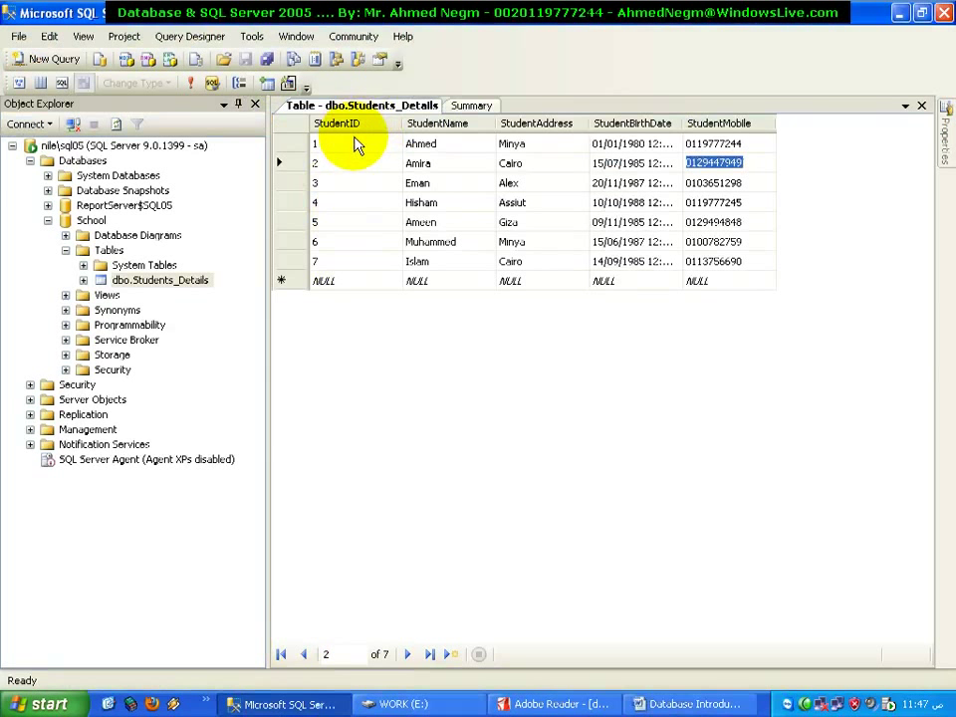
Start a new record in the NULL row and enter StudentID 8
click(369, 283)
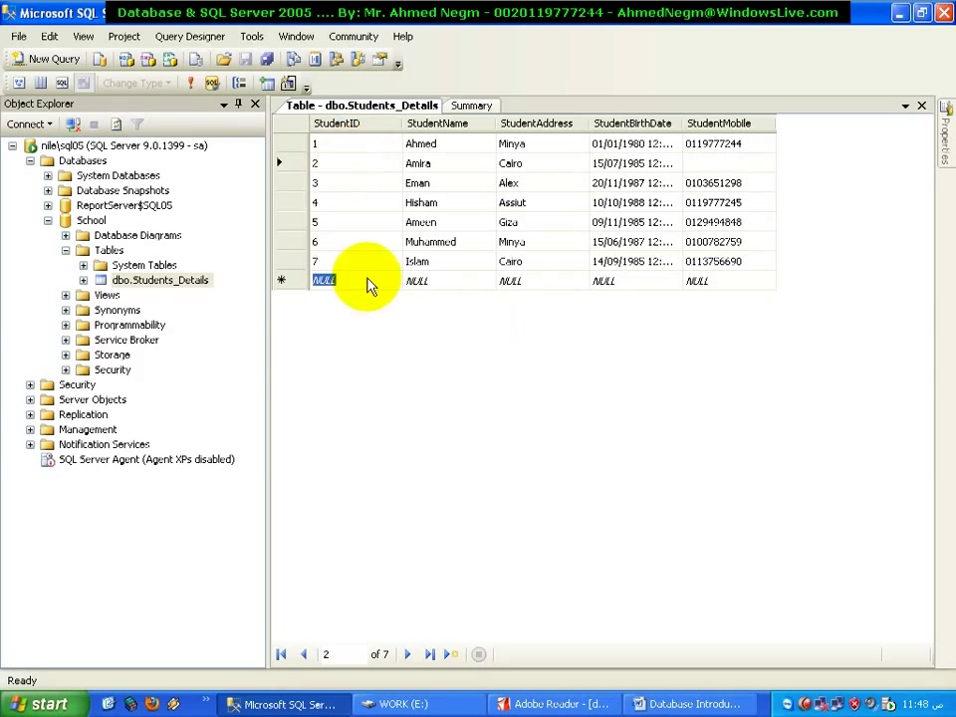
text(8)
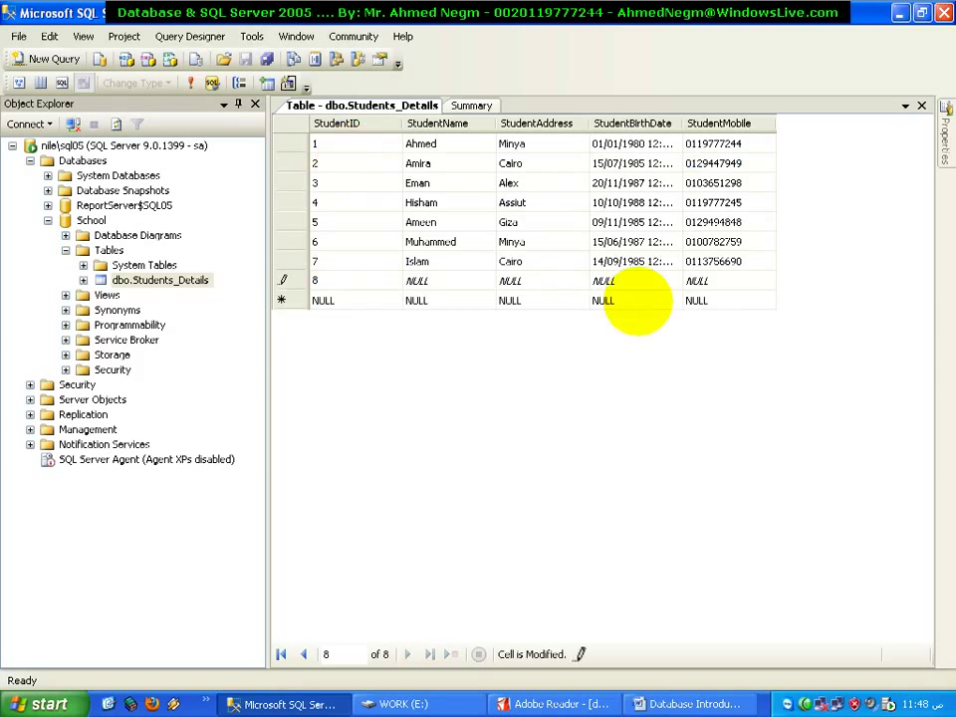
key(Escape)
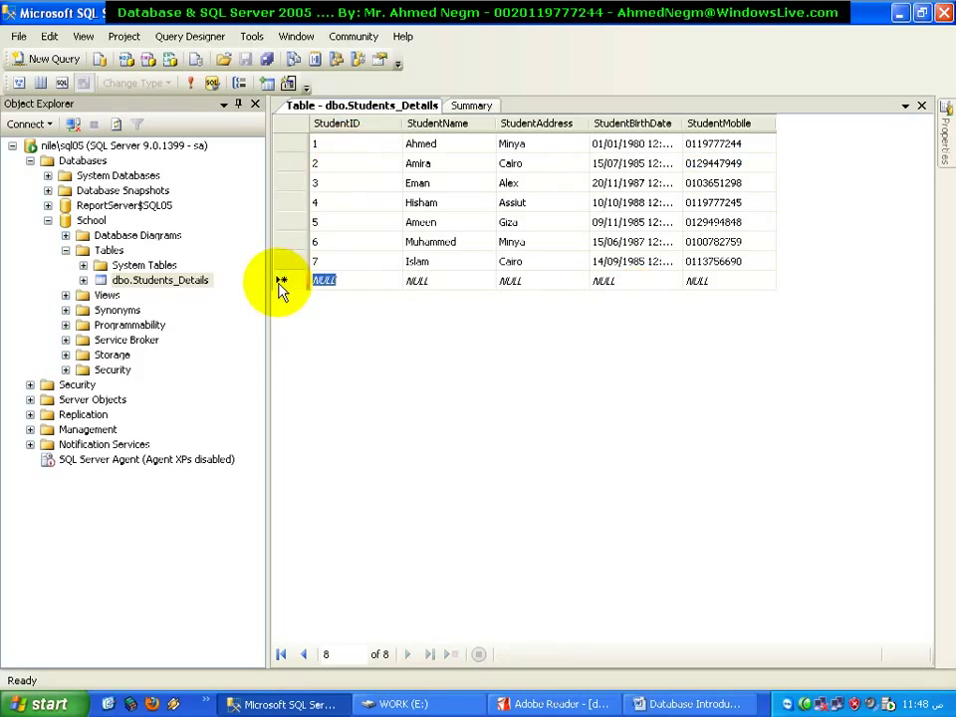
text(8)
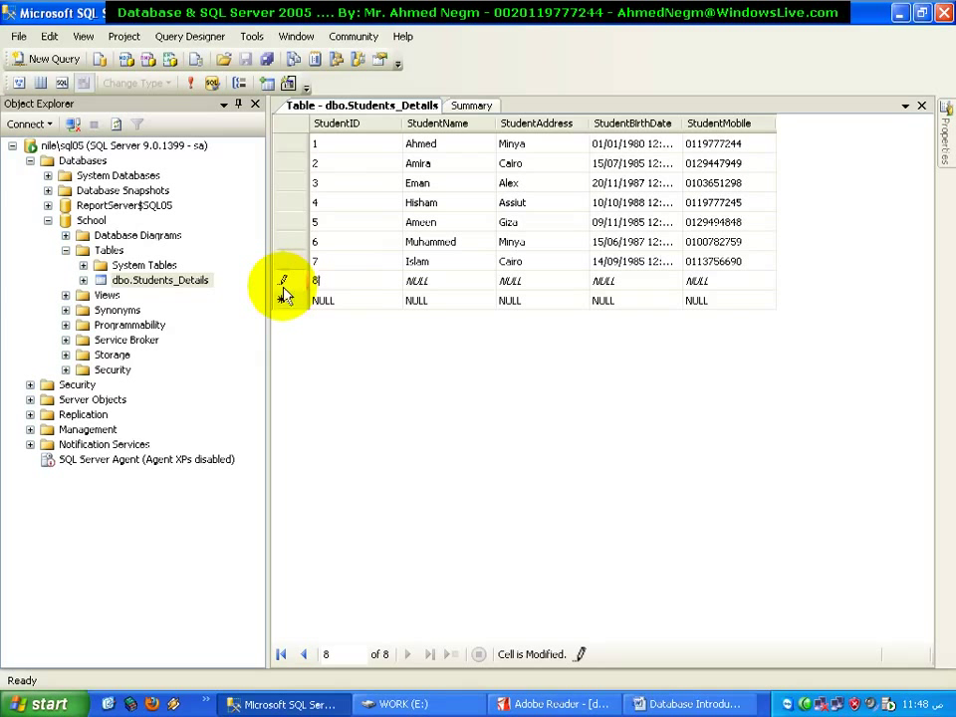
Enter the student's name and address Alex, then begin typing the birth date
click(453, 278)
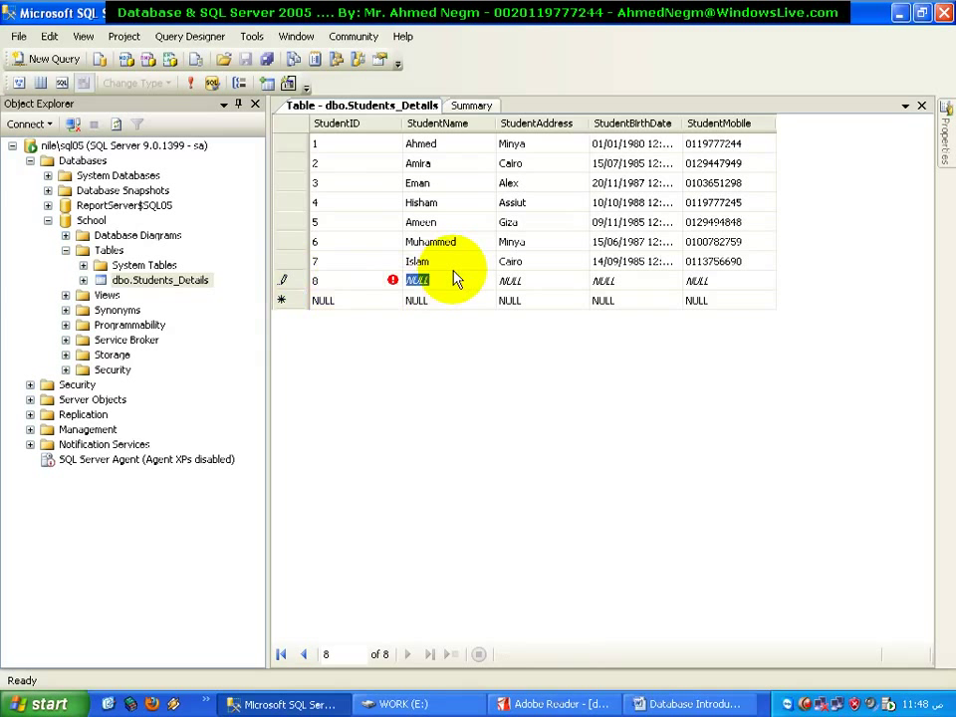
text(Hussin)
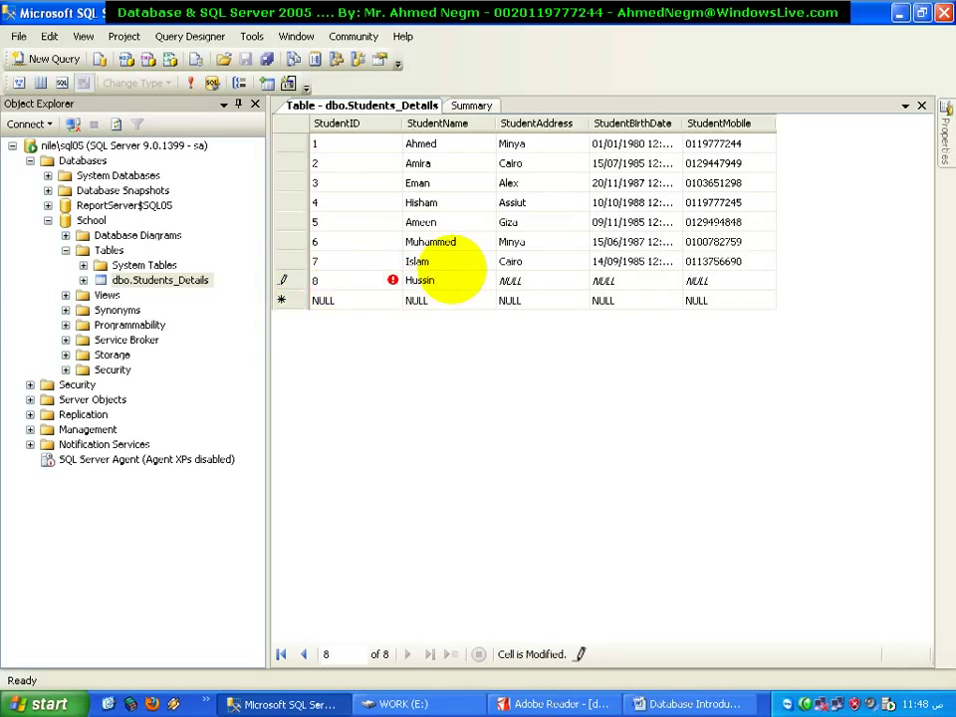
key(Tab)
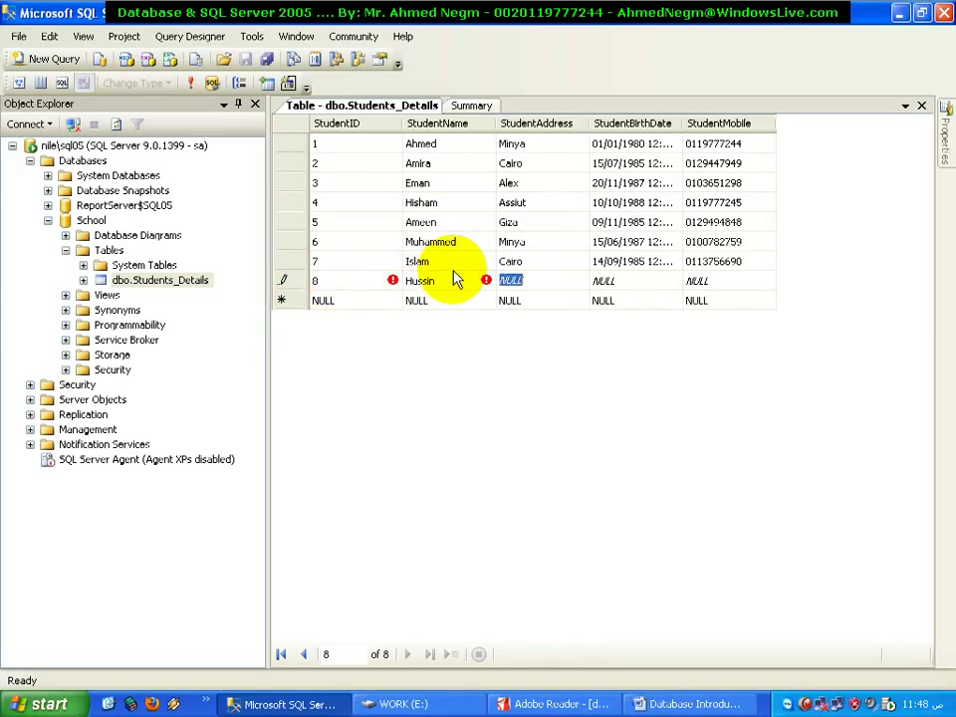
text(A)
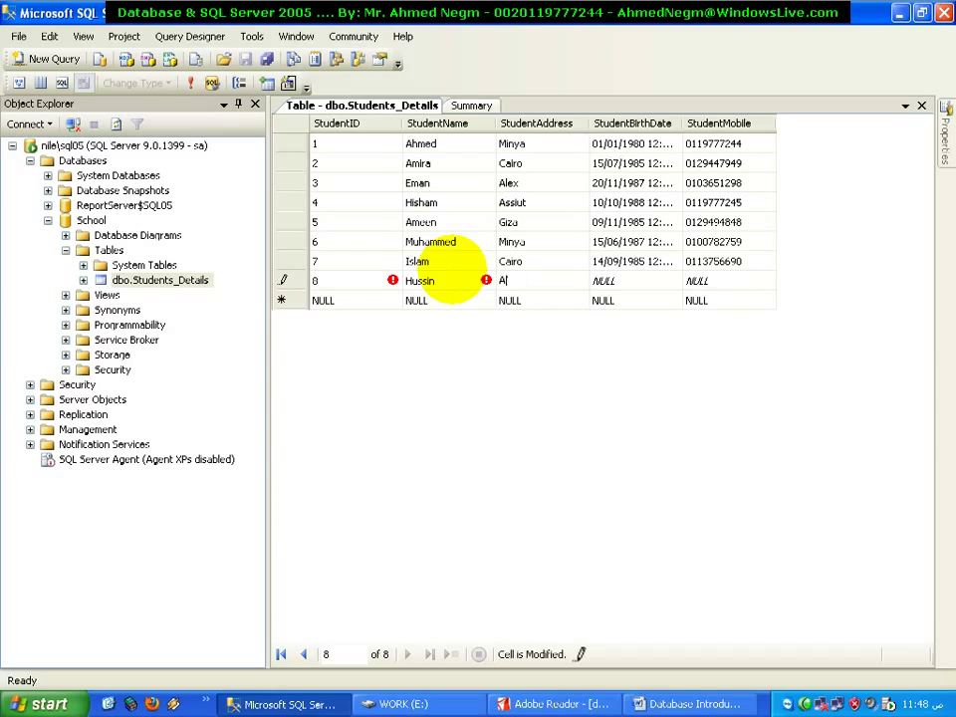
text(lex)
key(Tab)
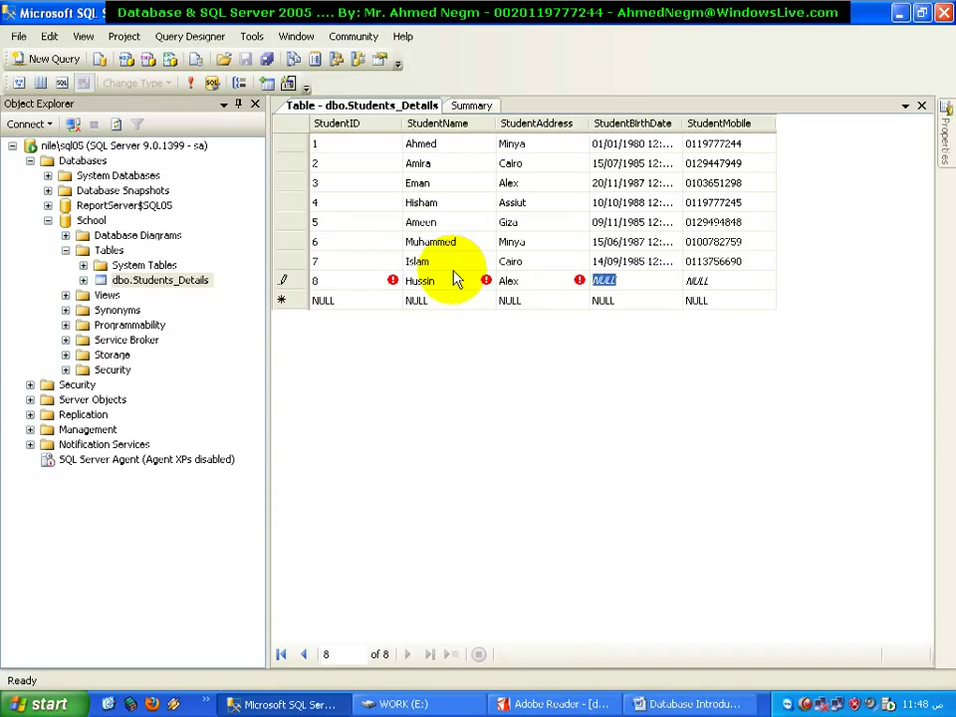
text(564645)
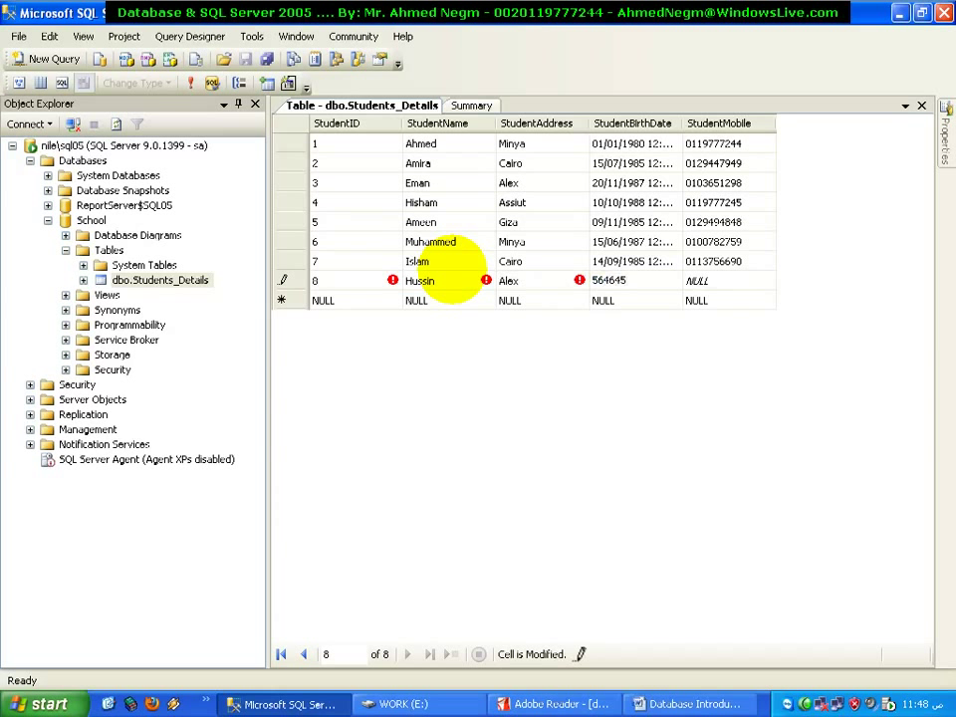